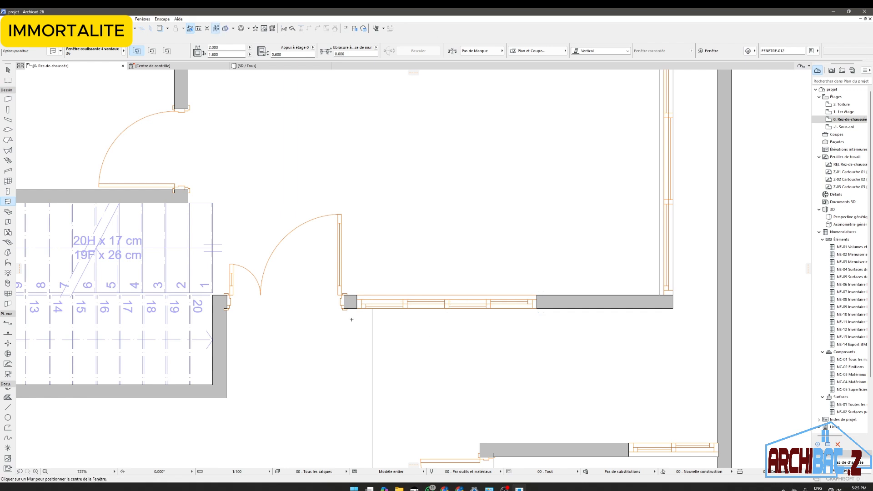
# Step: Narrow the sliding window beside the double entrance door to 0.790 wide and move it along the wall closer to that door
pyautogui.click(408, 302)
pyautogui.write('0.7')
pyautogui.press('Return')
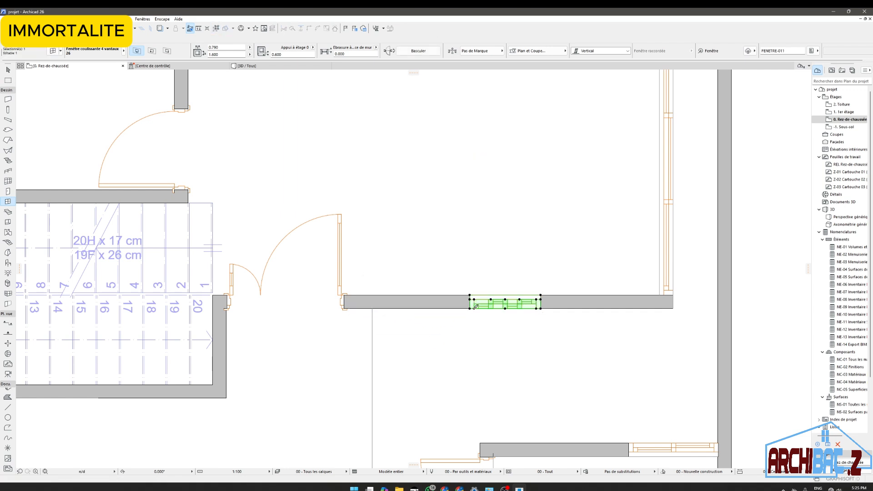
pyautogui.click(471, 308)
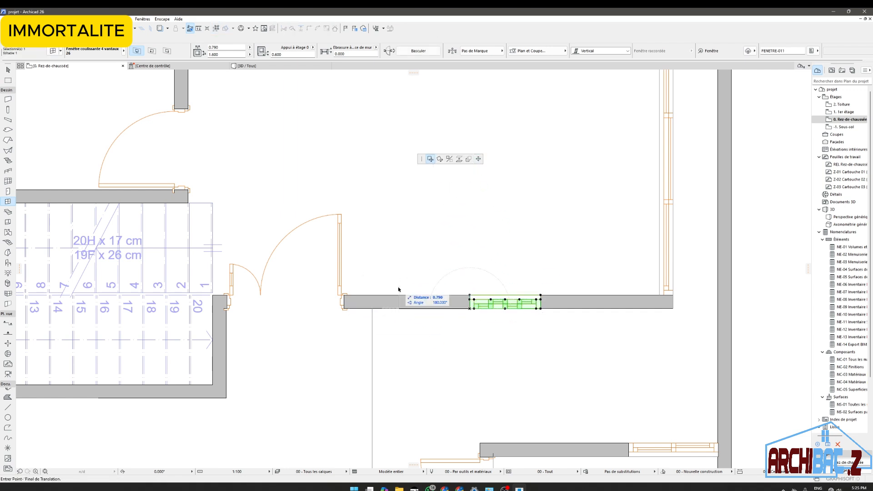
pyautogui.press('Escape')
pyautogui.scroll(-6, 463, 296)
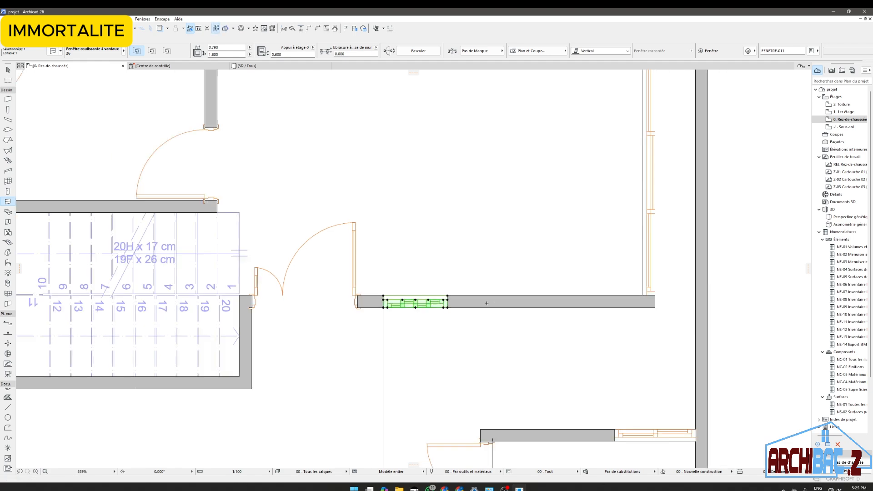
pyautogui.press('Escape')
pyautogui.scroll(-3, 379, 276)
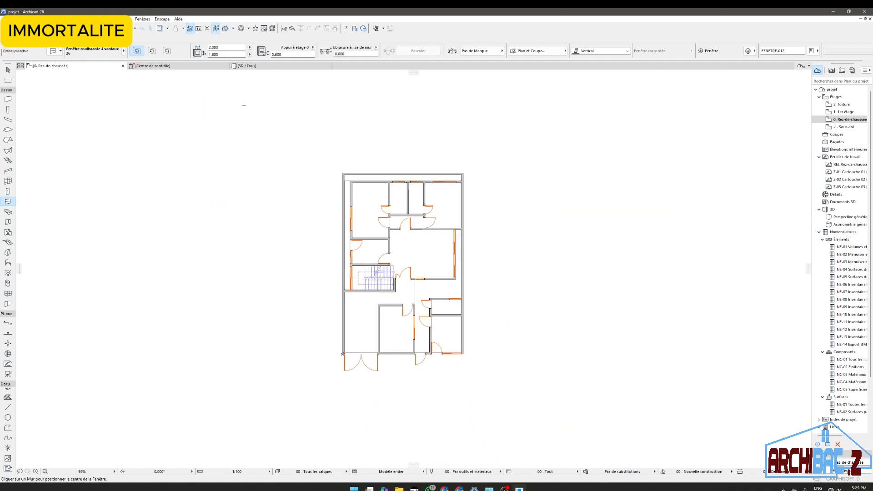
# Step: Open the 3D view of the ground floor and turn off the stair headroom display (Échappée) in the model view options
pyautogui.press('F3')
pyautogui.scroll(-8, 379, 323)
pyautogui.keyDown('shift'); pyautogui.moveTo(374, 288); pyautogui.dragTo(220, 287, button='middle'); pyautogui.keyUp('shift')
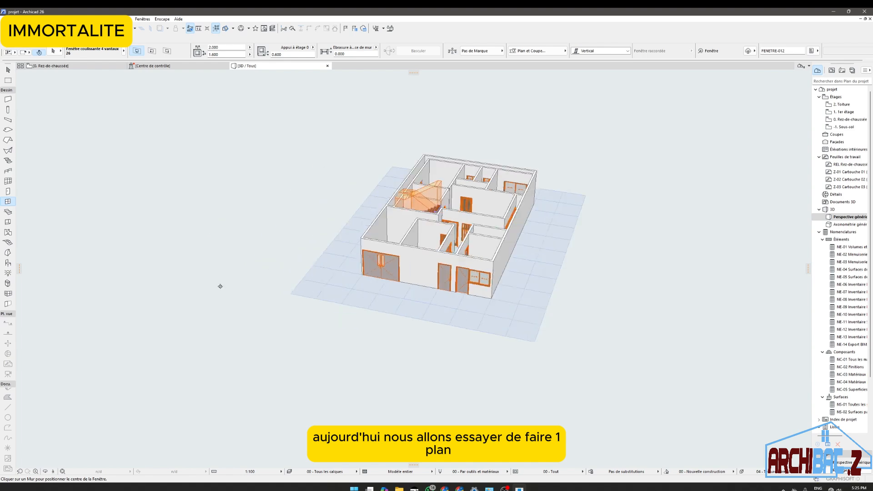
pyautogui.scroll(6, 458, 235)
pyautogui.scroll(-3, 458, 235)
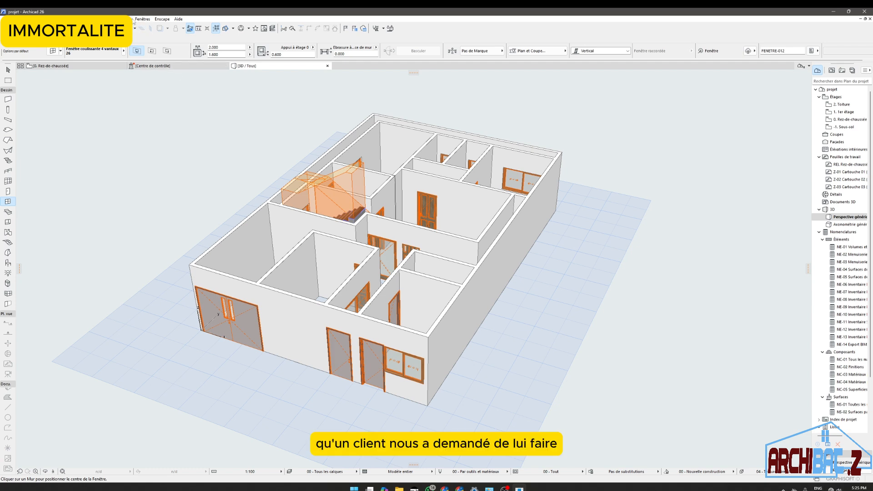
pyautogui.click(101, 19)
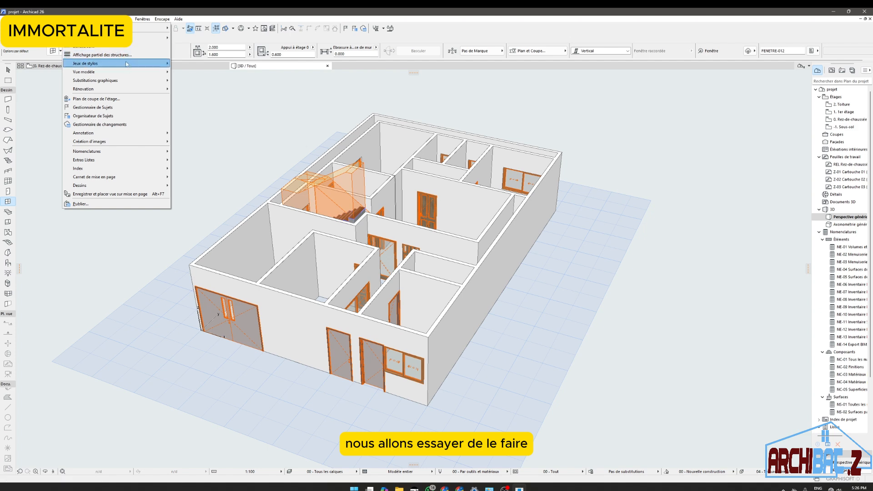
pyautogui.moveTo(129, 64)
pyautogui.click(200, 71)
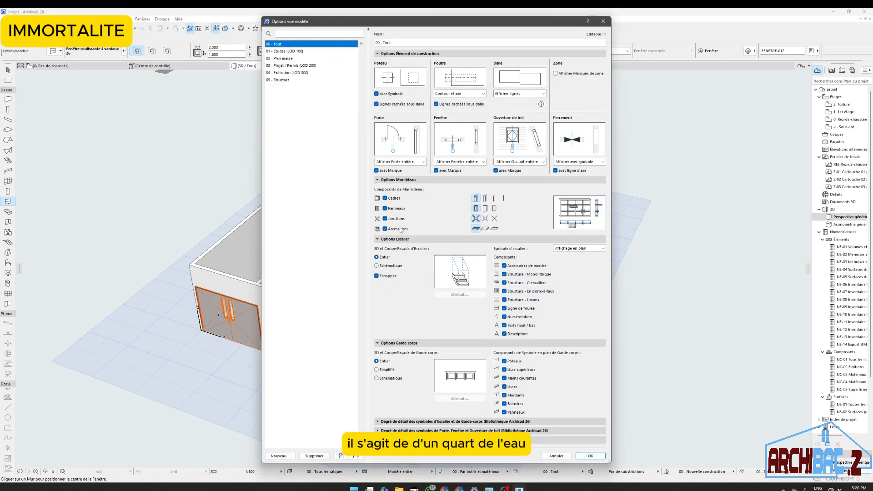
pyautogui.click(590, 456)
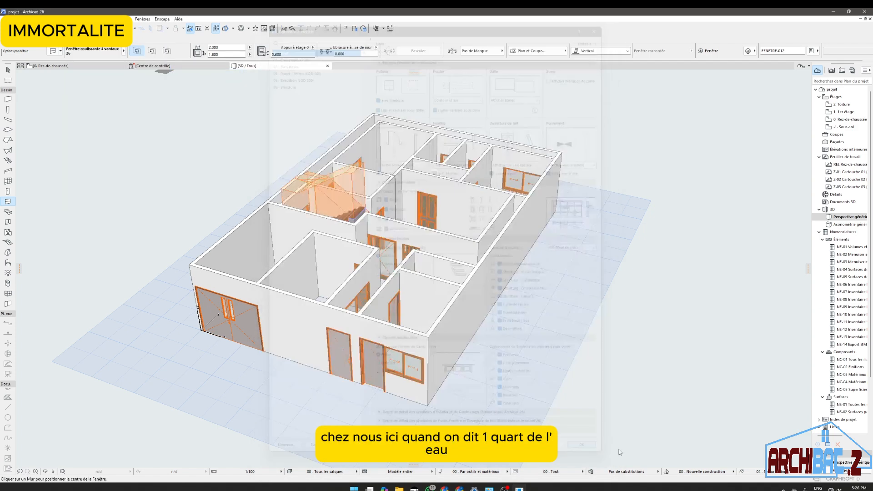
# Step: Examine the building's rooms, openings and staircase in 3D from several sides
pyautogui.keyDown('shift'); pyautogui.moveTo(431, 225); pyautogui.dragTo(501, 289, button='middle'); pyautogui.keyUp('shift')
pyautogui.scroll(1, 501, 289)
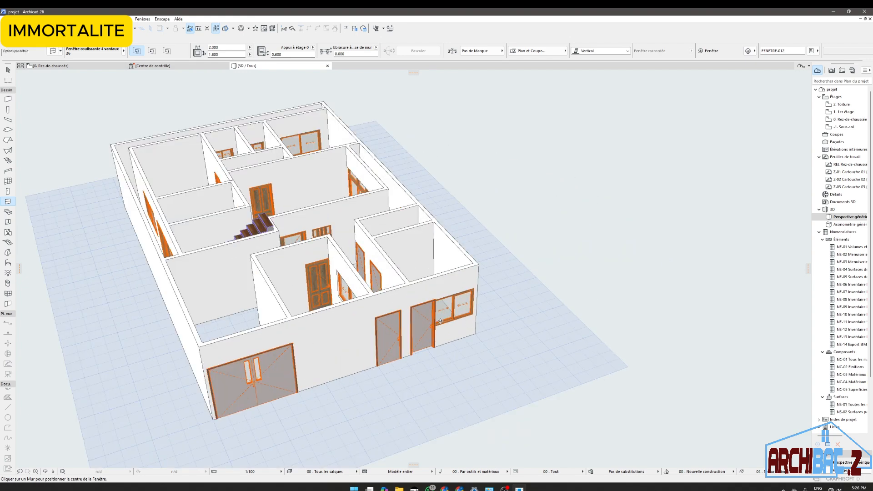
pyautogui.scroll(-1, 502, 290)
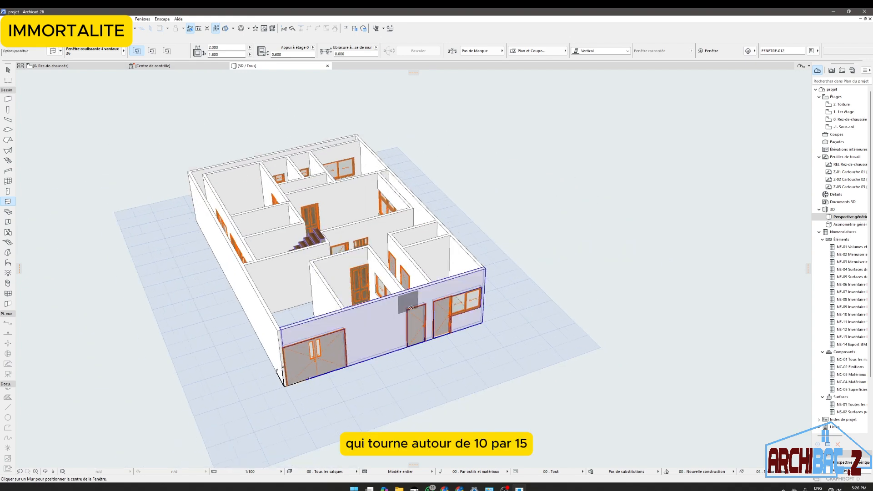
pyautogui.scroll(-2, 446, 272)
pyautogui.keyDown('shift'); pyautogui.moveTo(446, 272); pyautogui.dragTo(136, 228, button='middle'); pyautogui.keyUp('shift')
pyautogui.scroll(2, 137, 227)
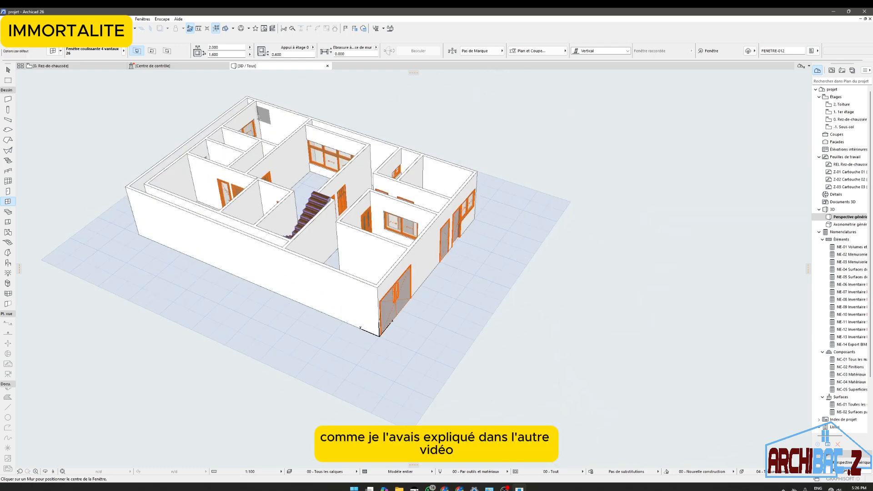
# Step: Return to the ground-floor plan and examine the layout of the rooms, stairs, doors and windows
pyautogui.click(78, 68)
pyautogui.scroll(4, 395, 272)
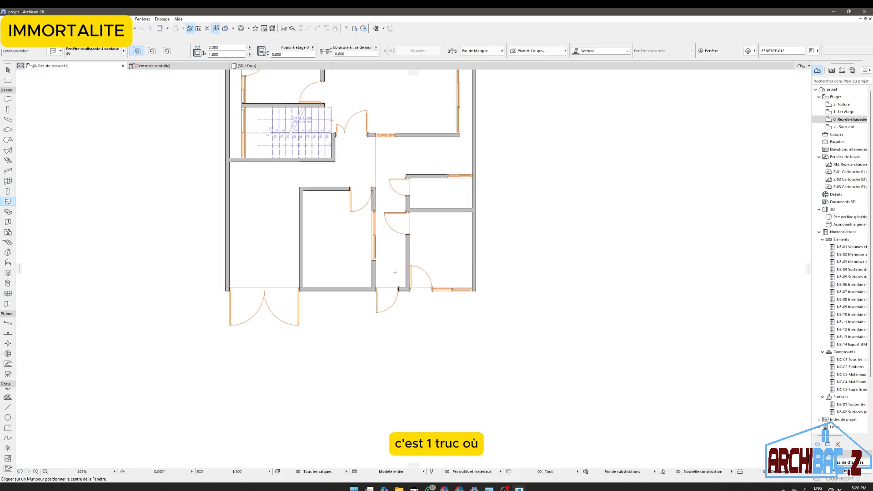
pyautogui.scroll(-3, 455, 244)
pyautogui.scroll(3, 450, 243)
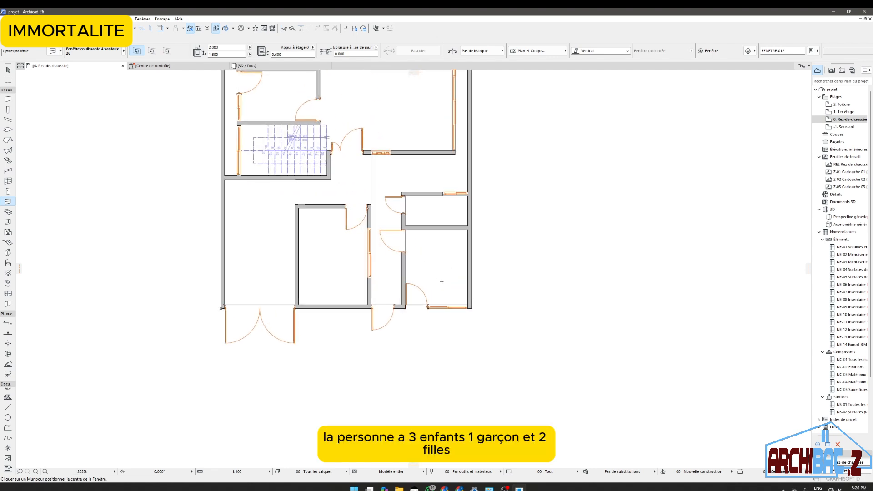
pyautogui.scroll(-4, 439, 243)
pyautogui.scroll(4, 432, 236)
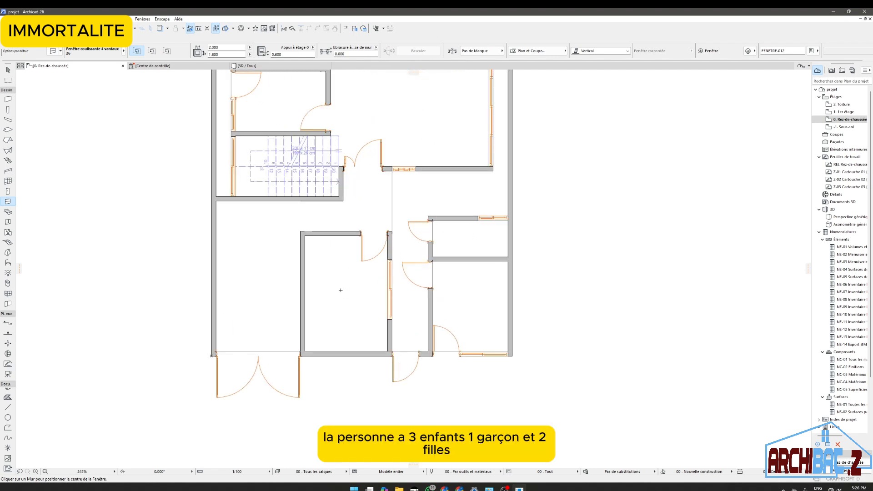
pyautogui.scroll(-3, 283, 289)
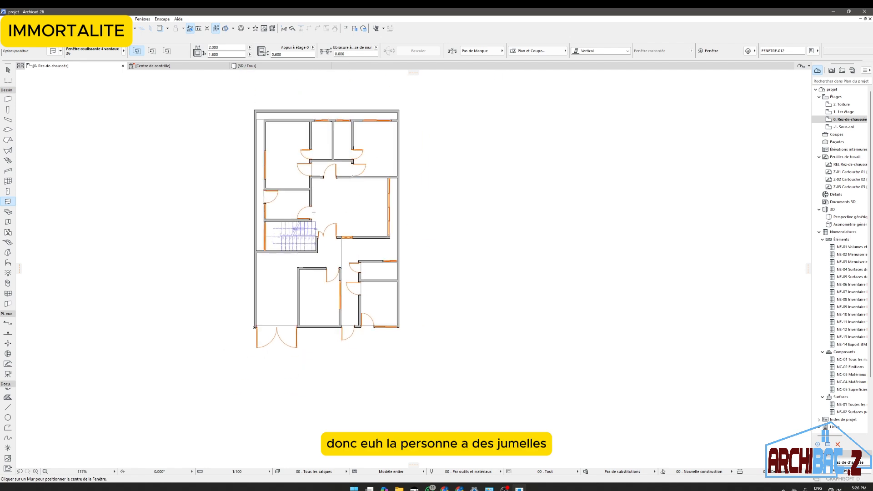
pyautogui.scroll(1, 334, 227)
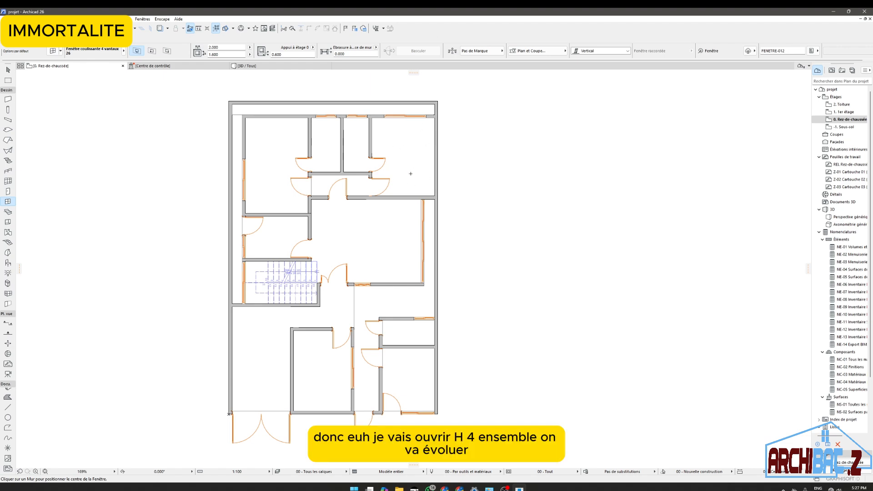
pyautogui.scroll(-2, 433, 191)
pyautogui.scroll(2, 394, 202)
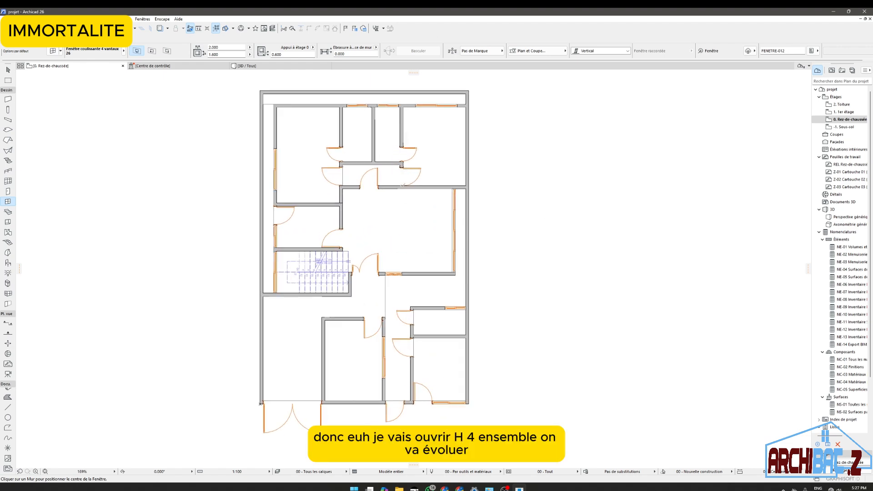
# Step: Switch to the Archicad start window and create a new project from the Modèle par défaut 26.tpl template with the last used profile
pyautogui.click(505, 489)
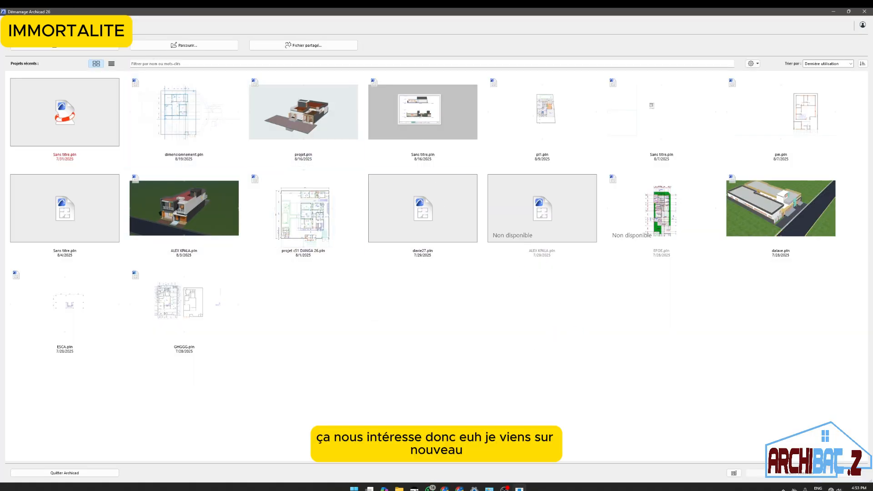
pyautogui.click(65, 44)
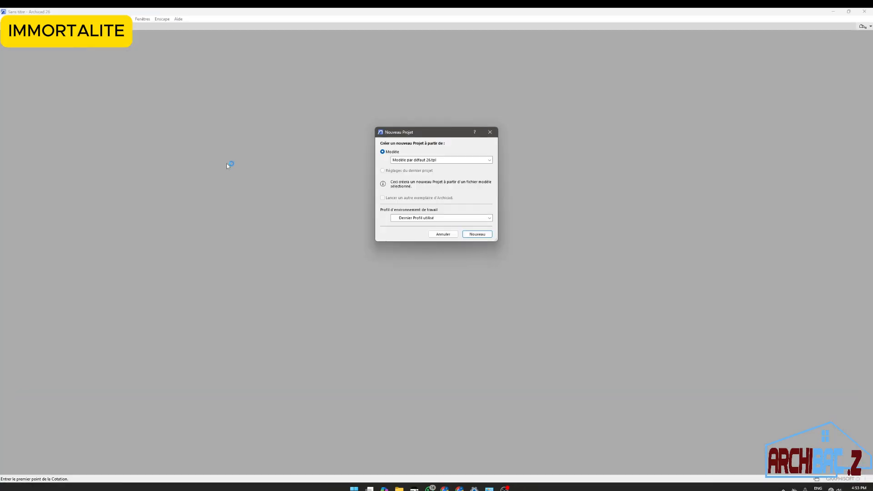
pyautogui.click(479, 235)
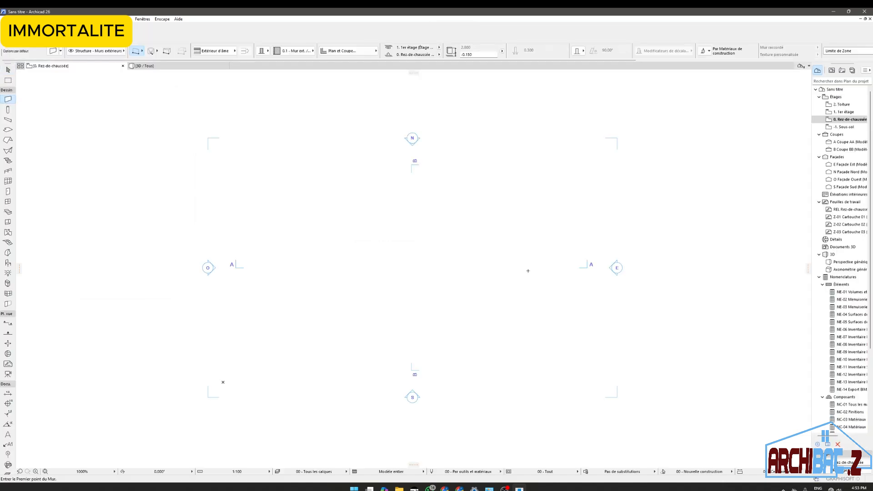
# Step: Delete all the section and elevation markers on the ground-floor plan together with their viewpoints
pyautogui.click(7, 70)
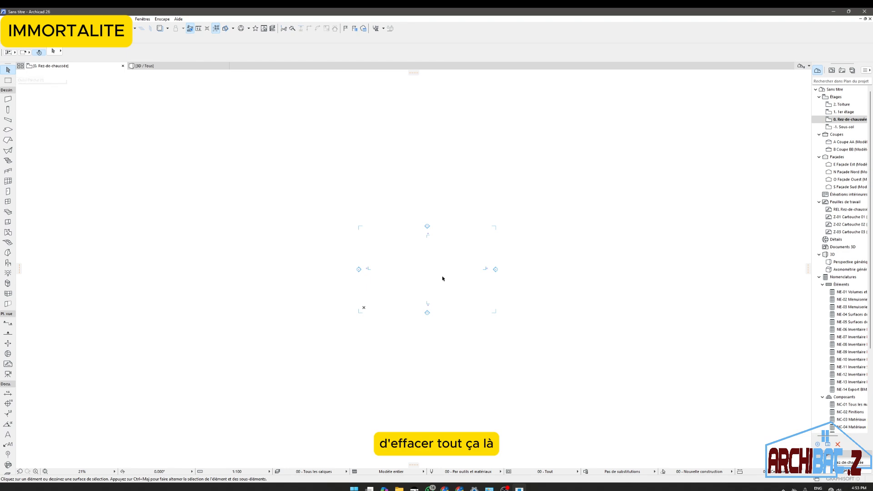
pyautogui.moveTo(551, 372); pyautogui.dragTo(270, 178)
pyautogui.press('Delete')
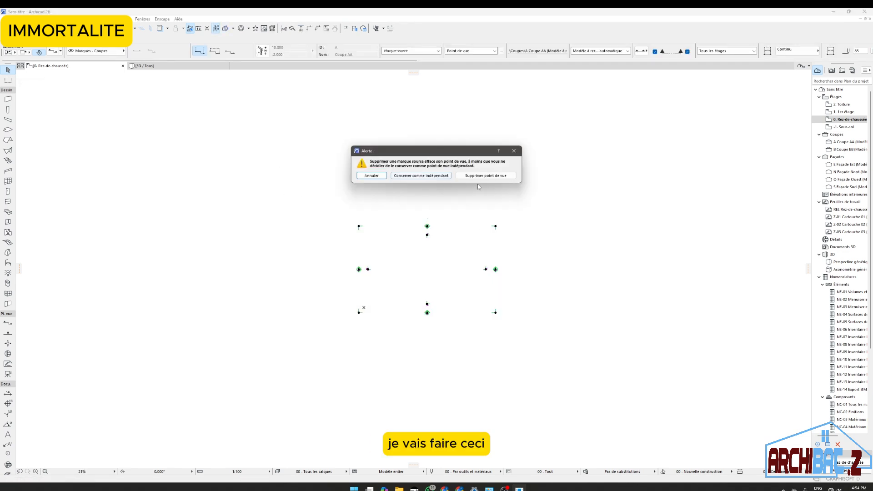
pyautogui.click(485, 197)
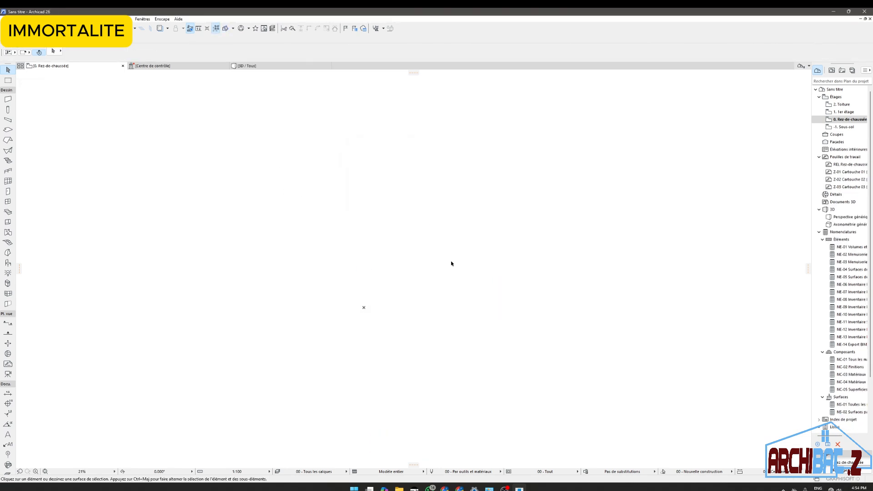
# Step: Save the plan as an Archicad project named projet in the projet folder on the Desktop
pyautogui.hotkey('ctrl', 's')
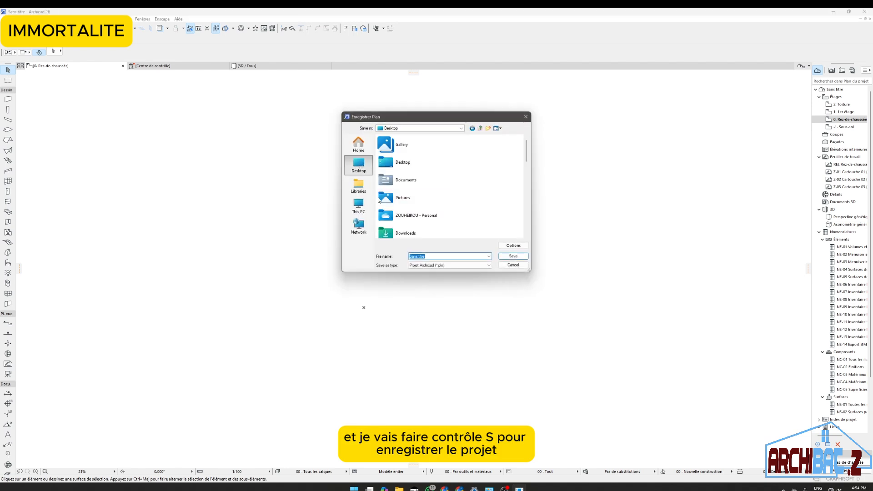
pyautogui.scroll(-4, 420, 203)
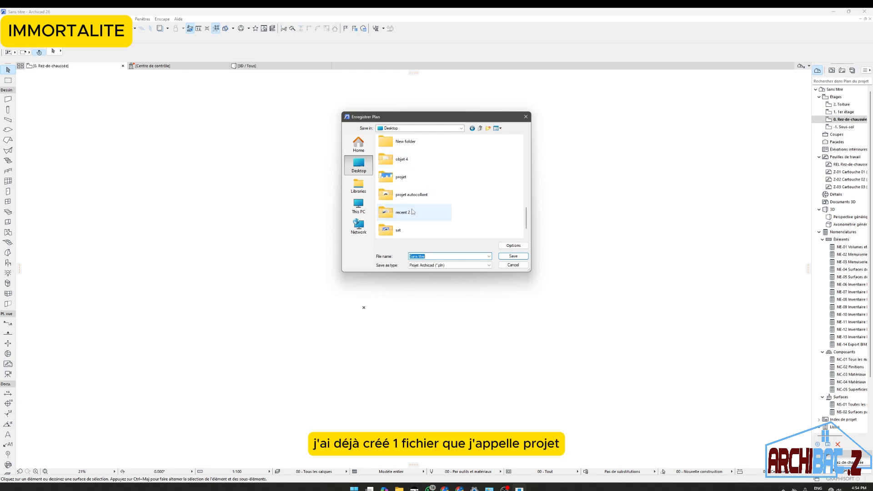
pyautogui.doubleClick(430, 224)
pyautogui.tripleClick(429, 256)
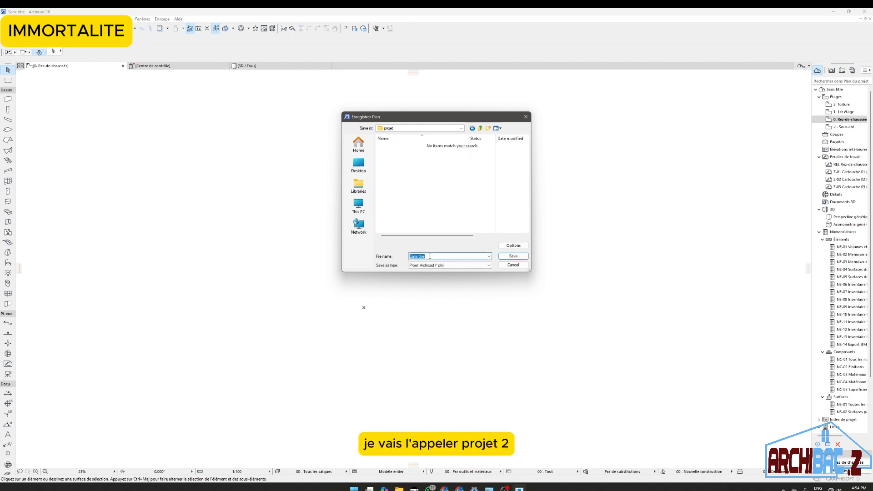
pyautogui.write('projet')
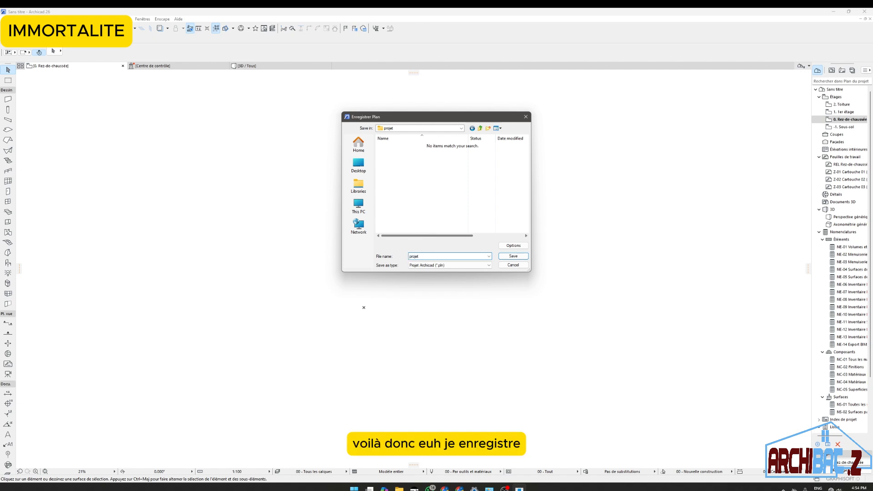
pyautogui.click(514, 256)
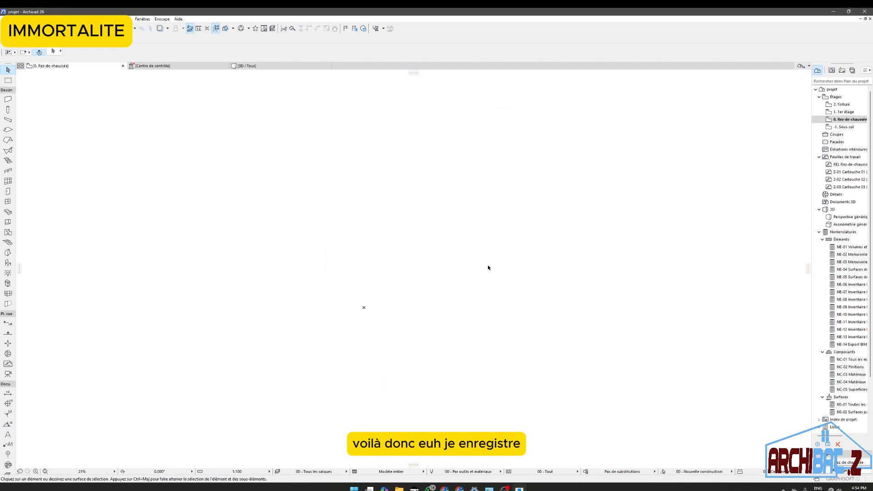
# Step: Open the storey settings and set the storey height of Rez-de-chaussée to 3.4 m
pyautogui.scroll(1, 553, 269)
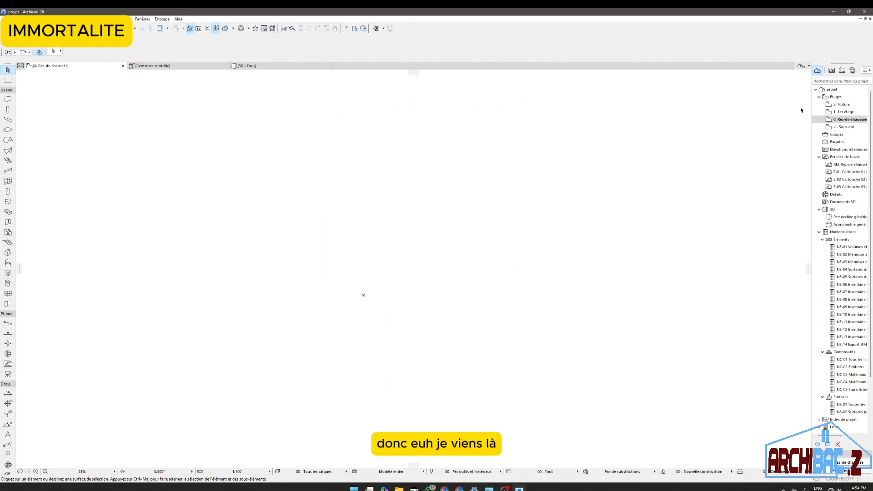
pyautogui.rightClick(836, 97)
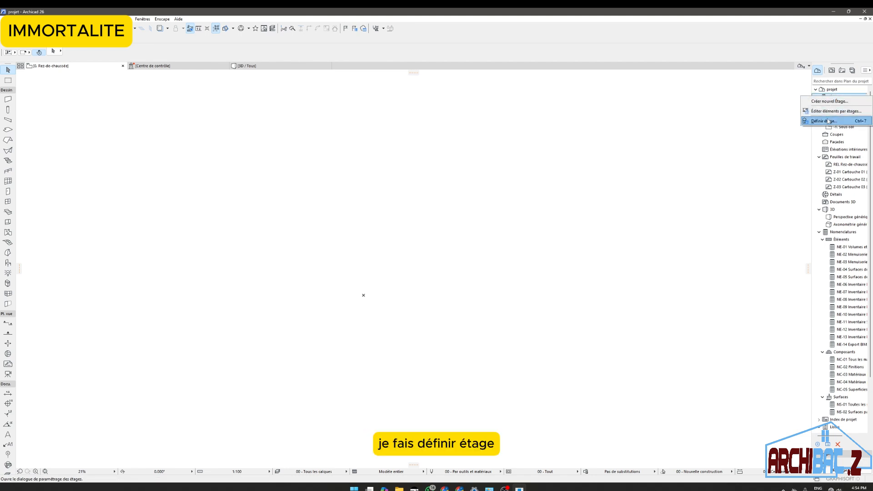
pyautogui.click(828, 121)
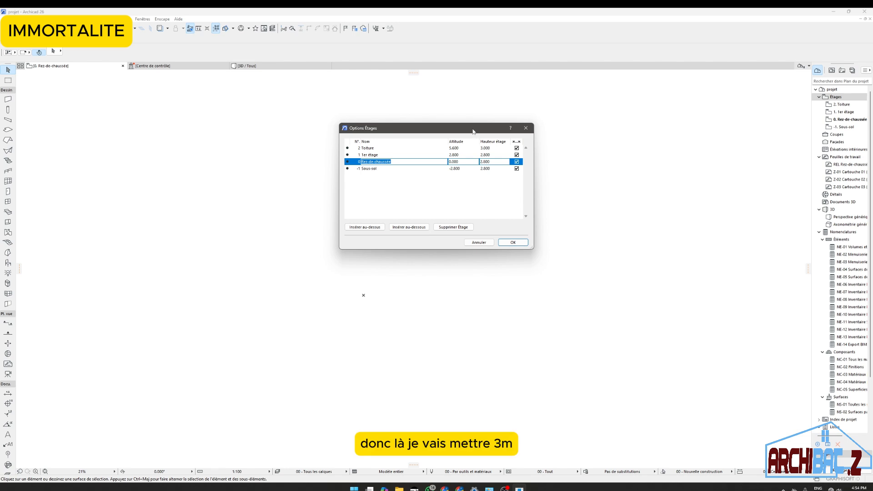
pyautogui.moveTo(473, 131); pyautogui.dragTo(479, 152)
pyautogui.press('Tab')
pyautogui.press('Tab')
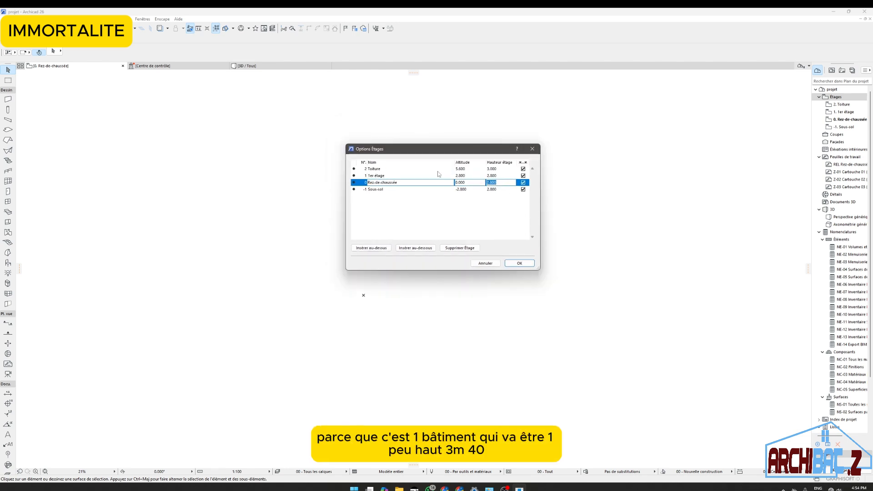
pyautogui.write('3')
pyautogui.write('.')
pyautogui.write('4')
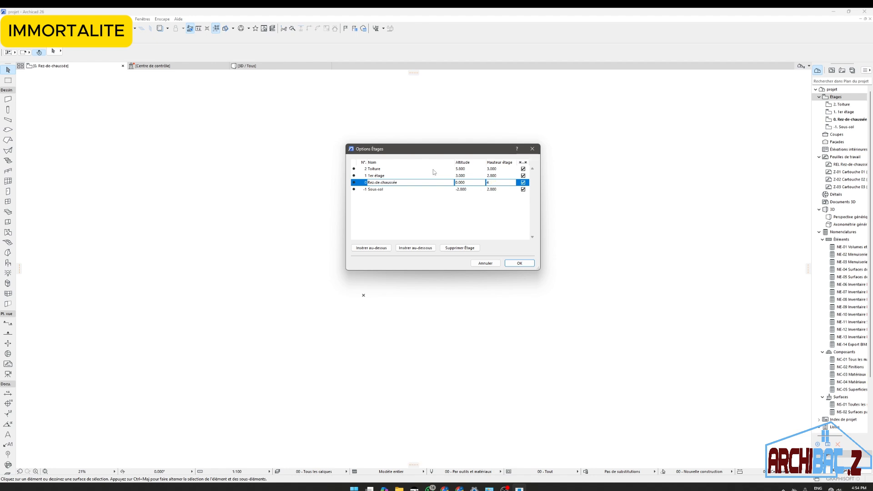
pyautogui.moveTo(496, 181); pyautogui.dragTo(462, 178)
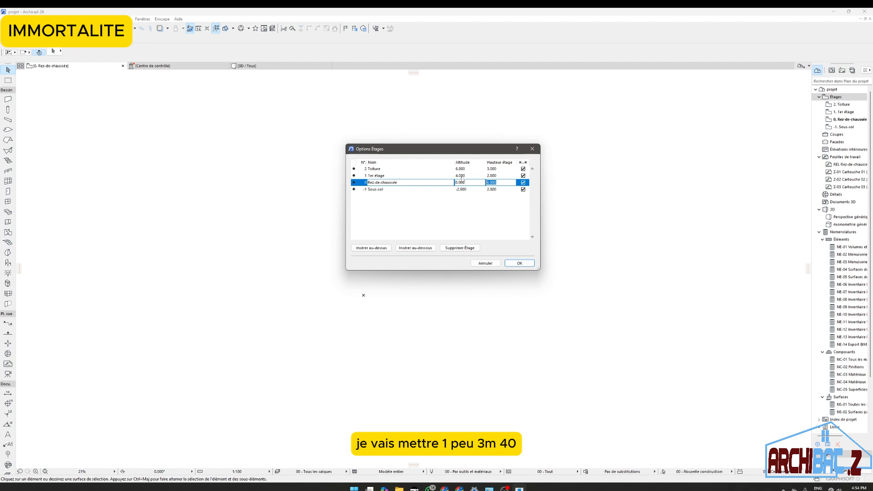
pyautogui.write('3.4')
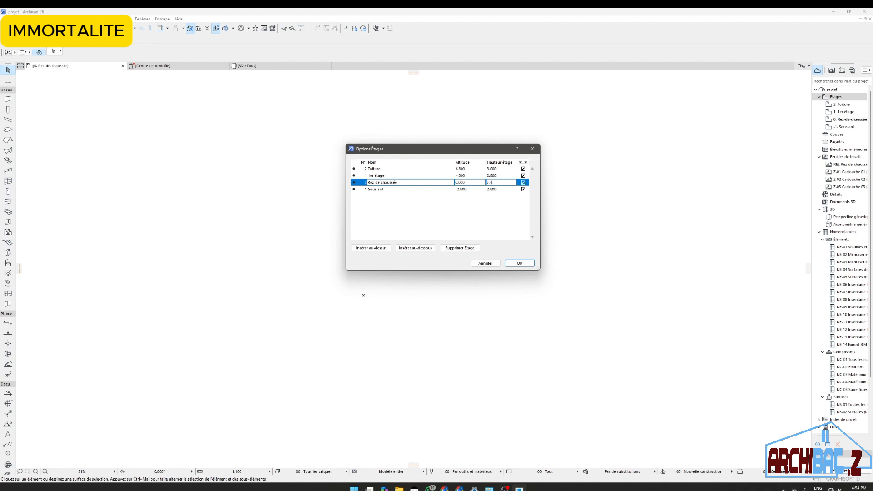
# Step: Set the storey heights of 1er étage, Toiture and Sous-sol to 3.4 m and apply the storey settings
pyautogui.click(504, 177)
pyautogui.write('3')
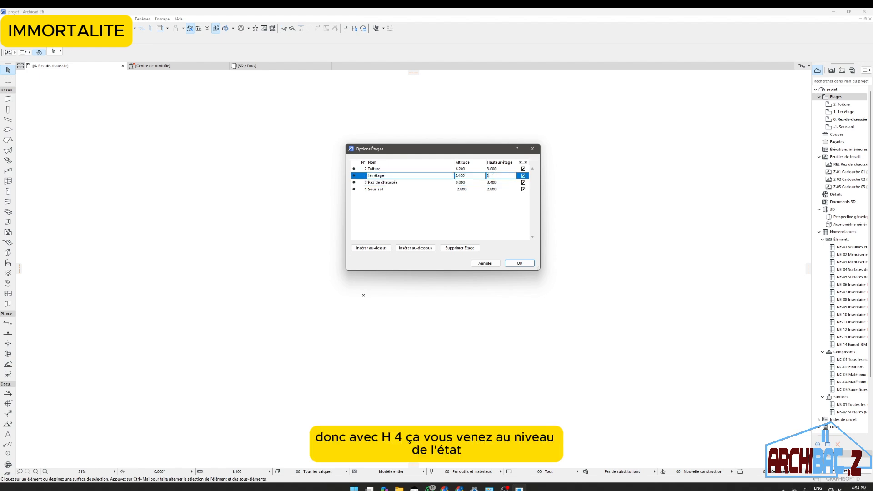
pyautogui.click(500, 169)
pyautogui.write('3.')
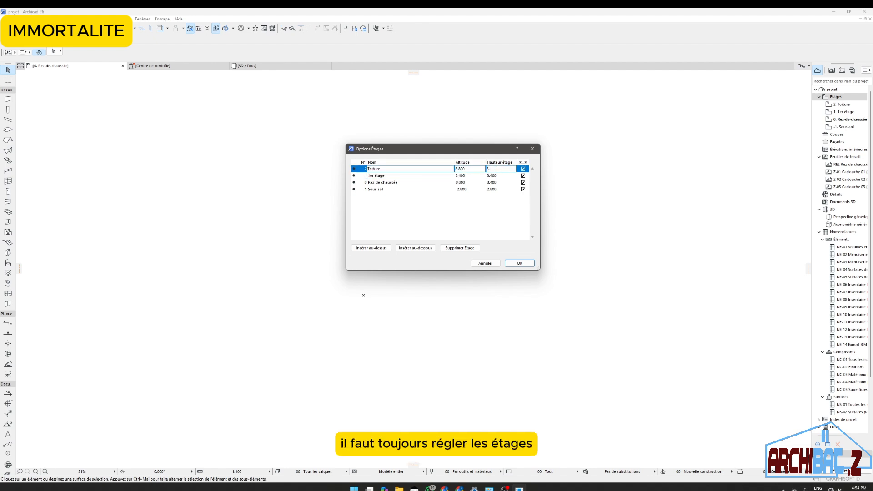
pyautogui.write('4')
pyautogui.click(499, 189)
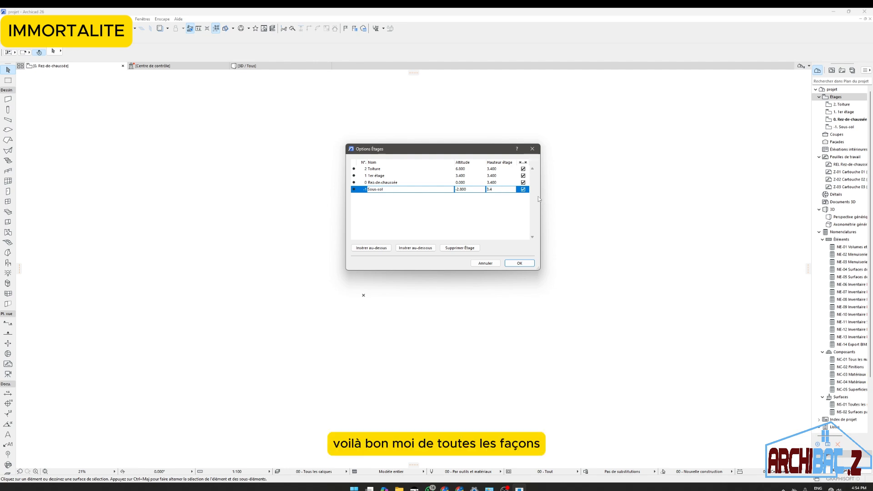
pyautogui.click(389, 177)
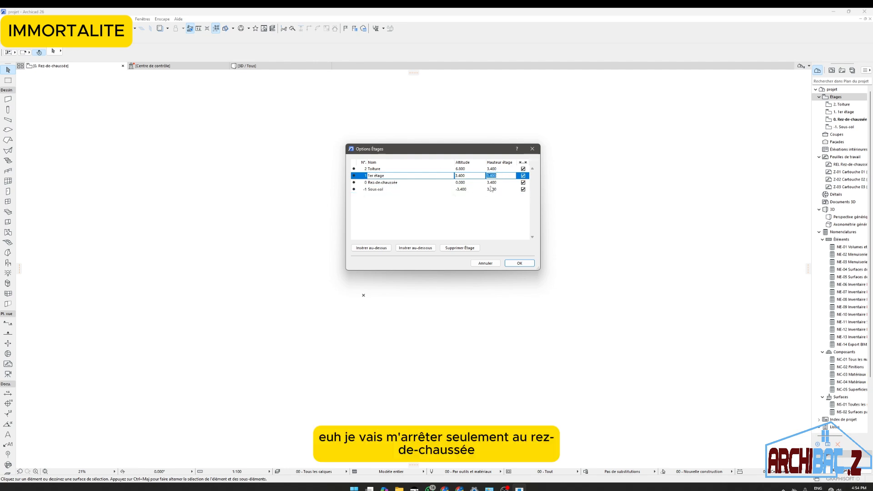
pyautogui.click(375, 185)
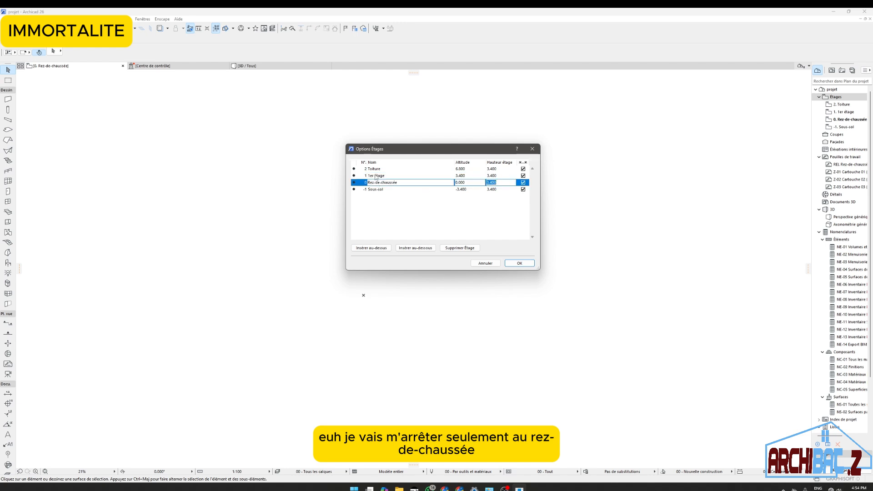
pyautogui.click(519, 264)
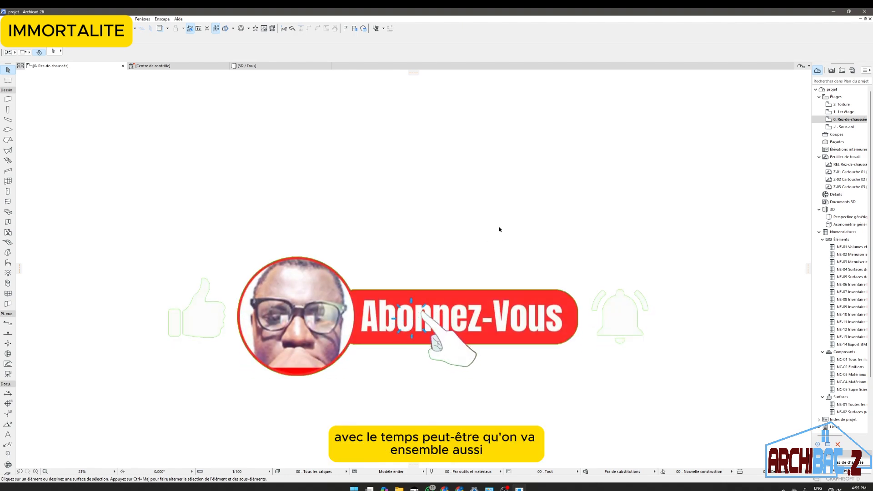
pyautogui.click(504, 489)
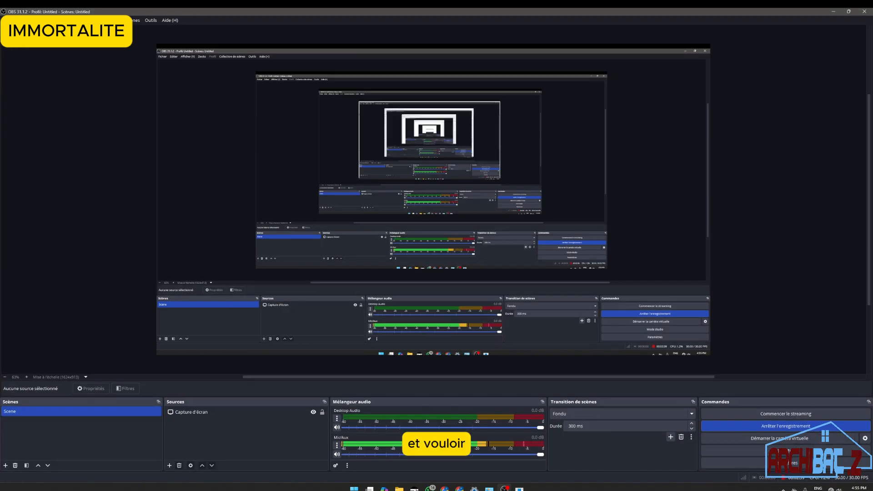
pyautogui.click(504, 488)
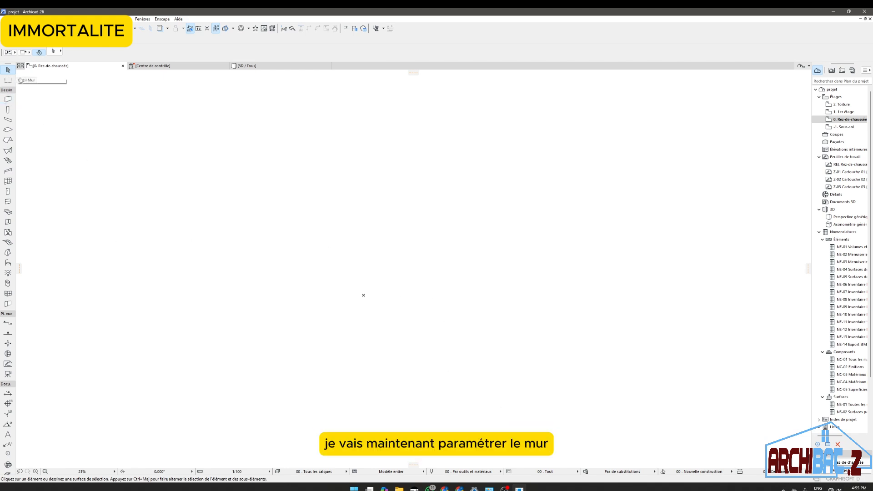
# Step: In the default wall settings, set the top link to Non lié, the wall height to 3.2 m and the base offset to 0
pyautogui.doubleClick(8, 100)
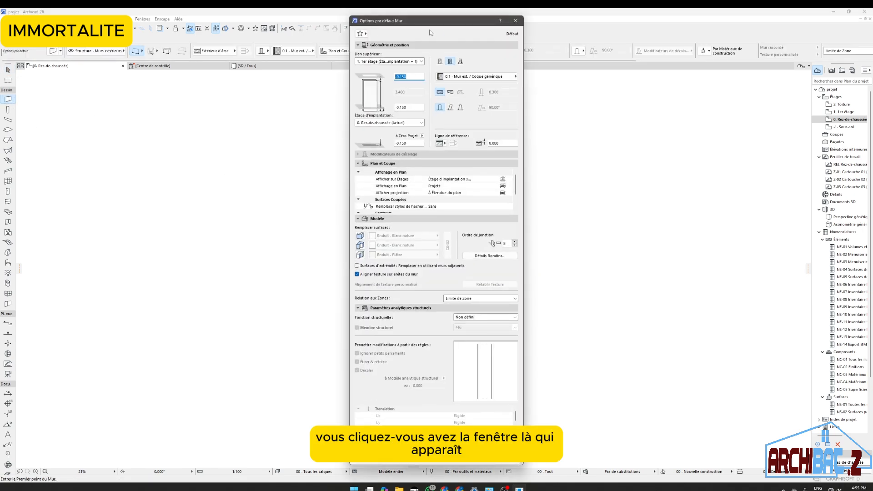
pyautogui.moveTo(438, 21); pyautogui.dragTo(438, 23)
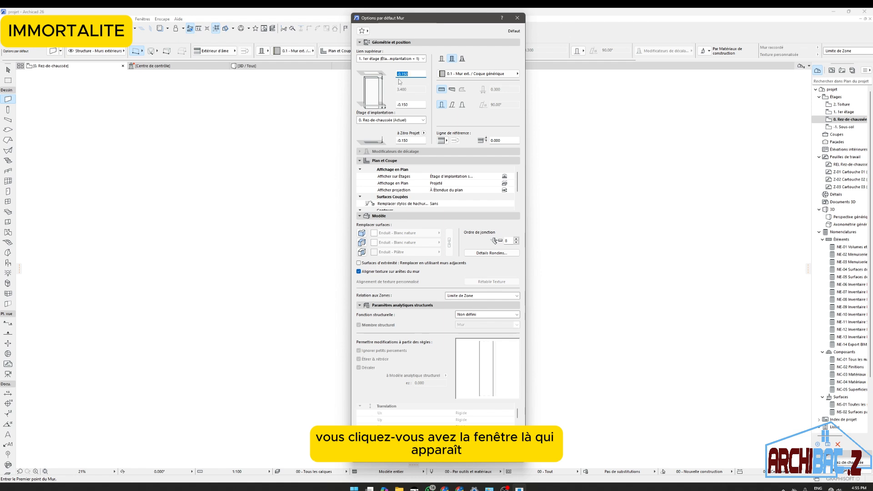
pyautogui.click(422, 59)
pyautogui.click(366, 84)
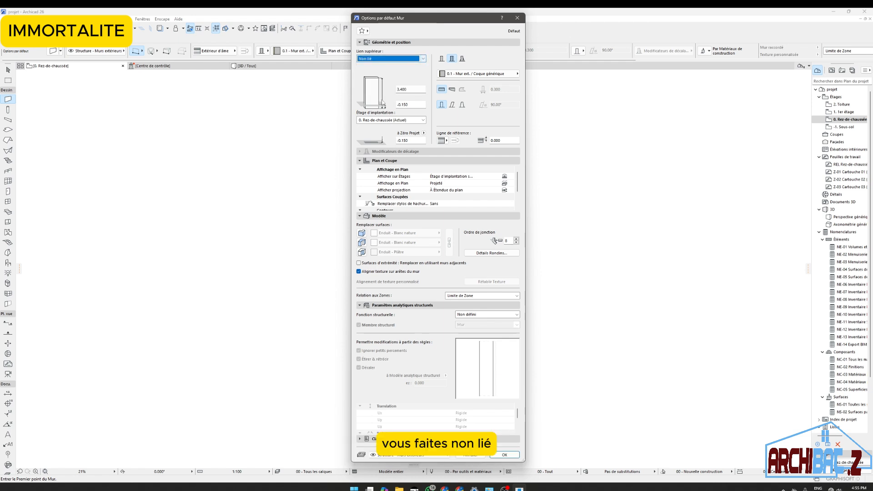
pyautogui.moveTo(408, 89); pyautogui.dragTo(377, 89)
pyautogui.write('3.2')
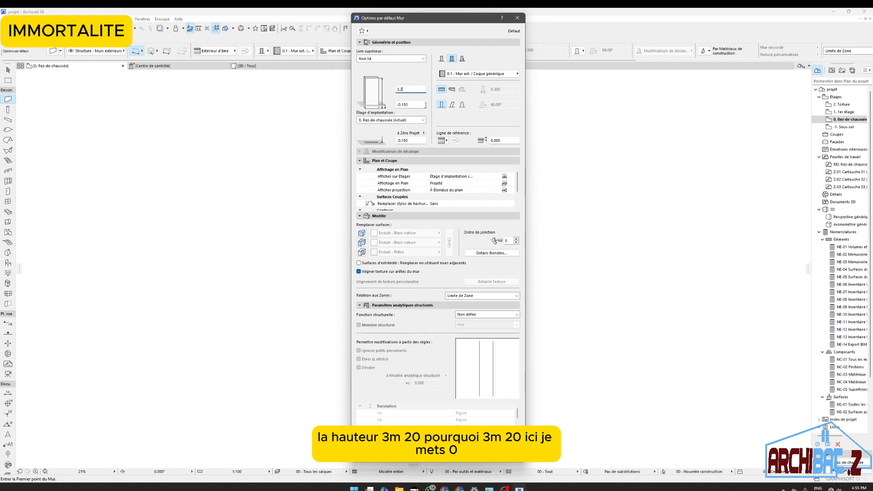
pyautogui.press('Tab')
pyautogui.write('0')
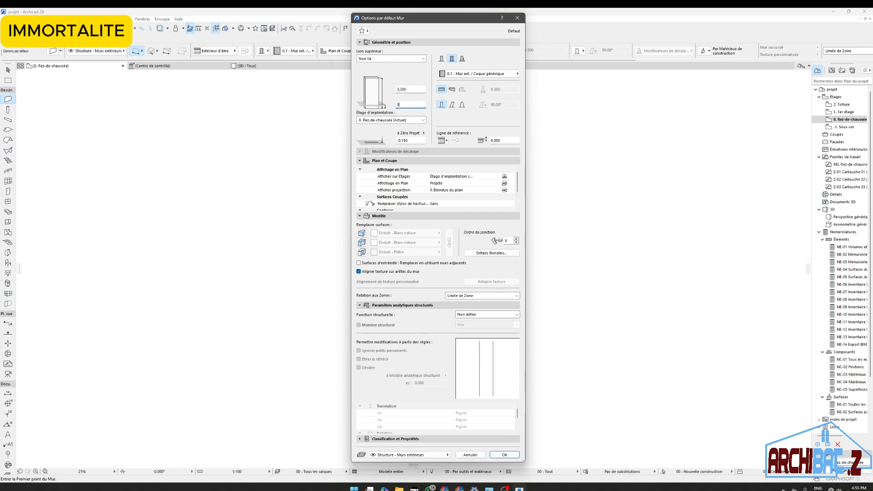
pyautogui.click(406, 87)
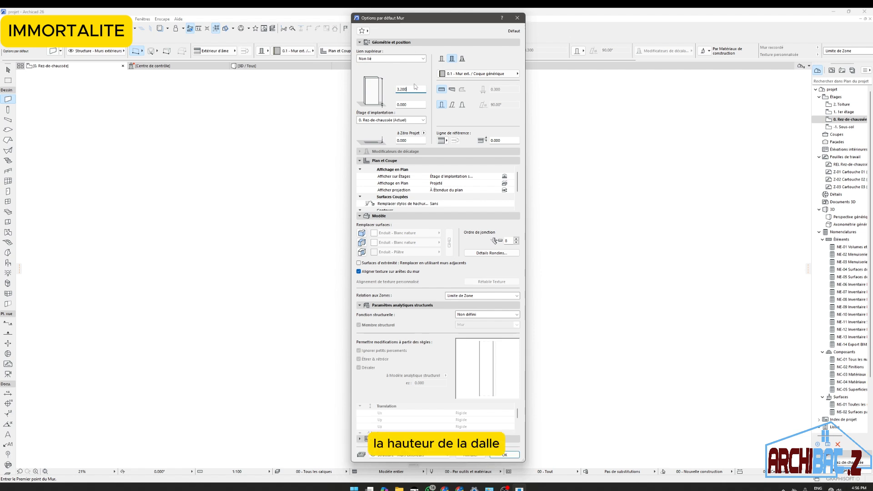
# Step: Give the default wall a basic structure in the GEN - Structurel building material with a thickness of 0.150 m
pyautogui.click(442, 59)
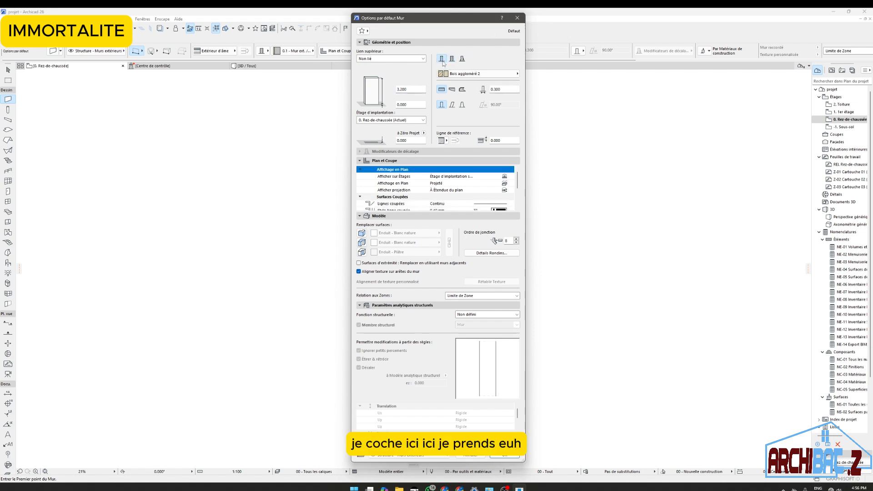
pyautogui.click(484, 73)
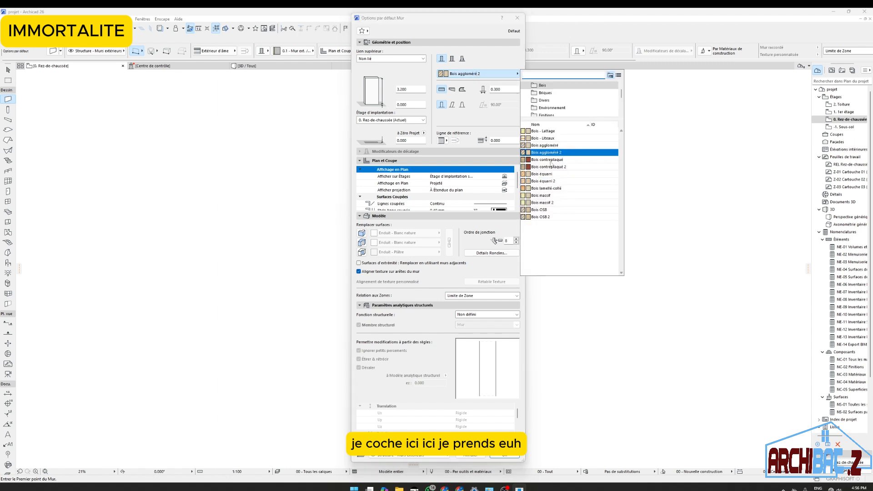
pyautogui.scroll(-3, 547, 108)
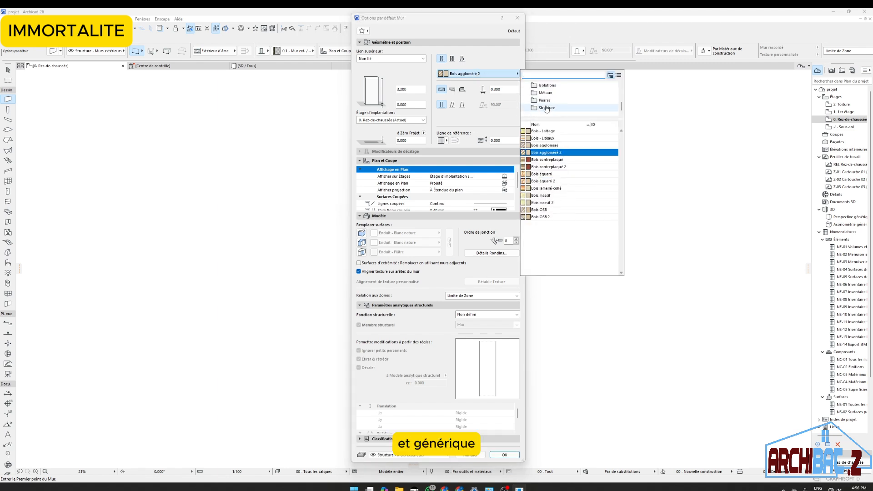
pyautogui.scroll(1, 547, 109)
pyautogui.click(548, 100)
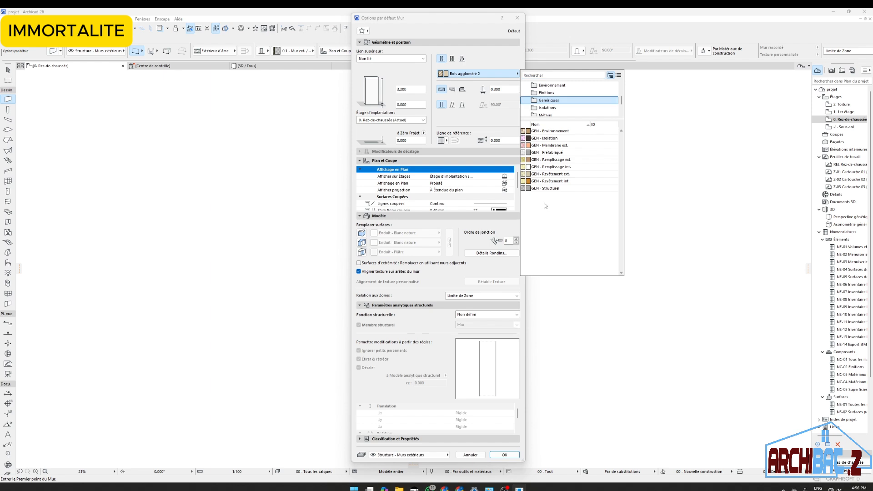
pyautogui.click(551, 188)
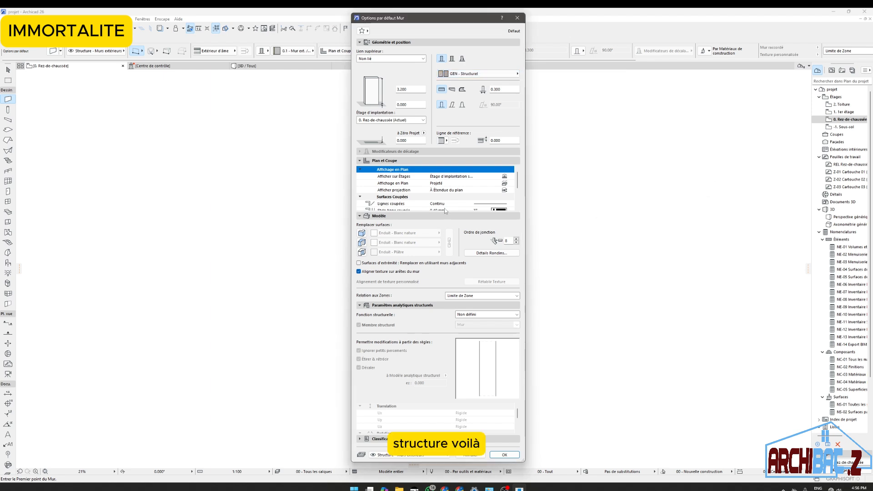
pyautogui.doubleClick(503, 90)
pyautogui.write('0.1')
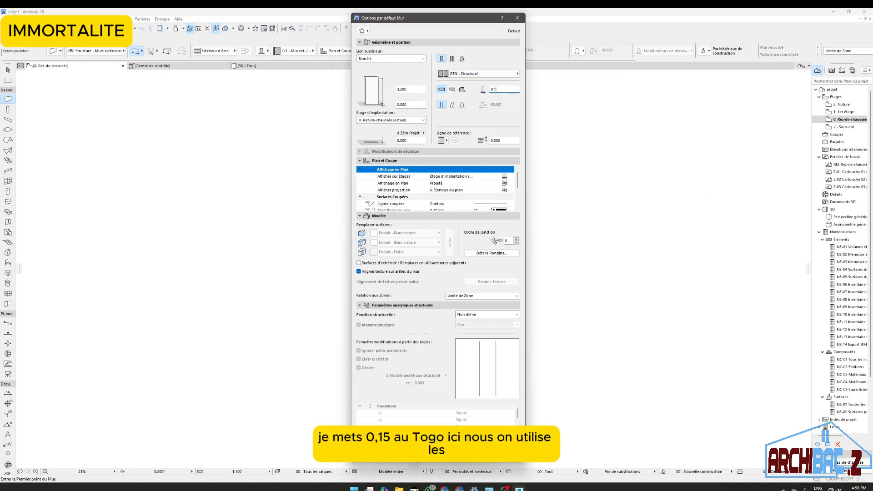
pyautogui.write('50')
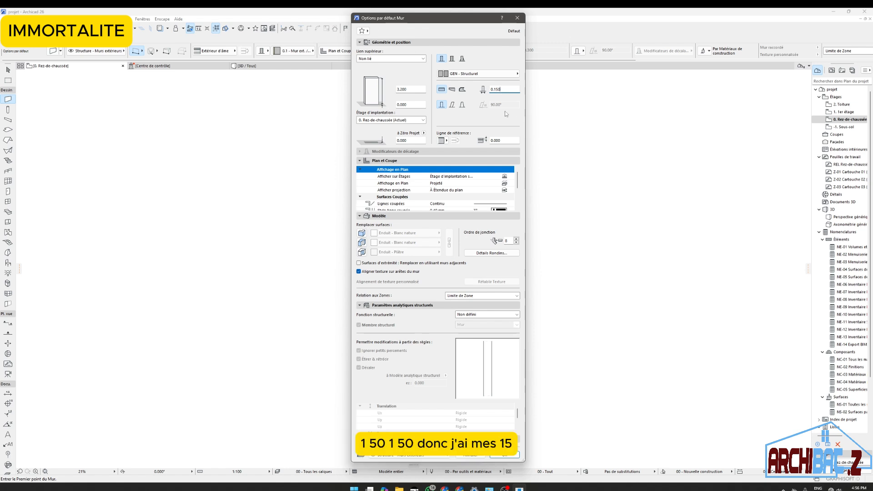
# Step: Override all three surfaces of the default wall, link them together and assign Enduit - Chaux
pyautogui.click(362, 232)
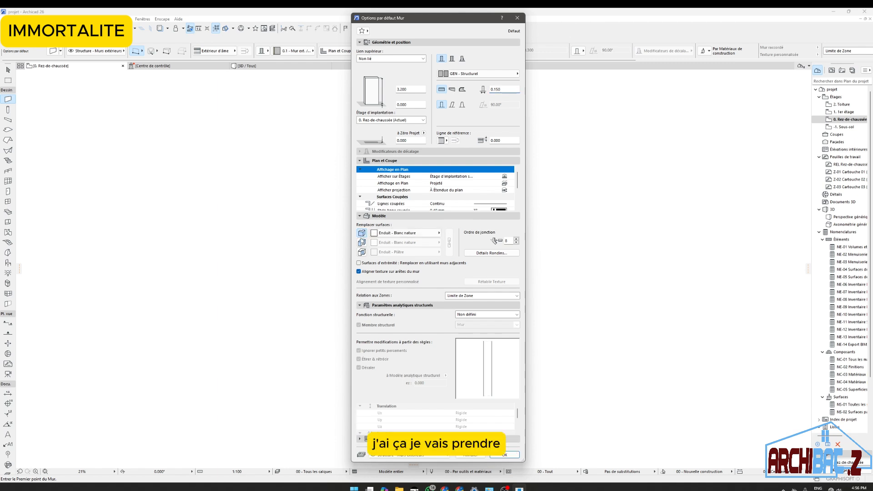
pyautogui.click(449, 242)
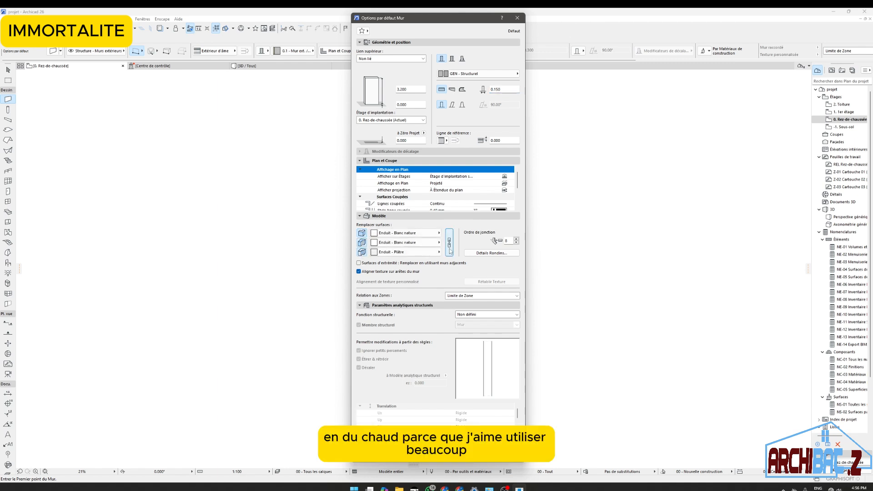
pyautogui.click(411, 243)
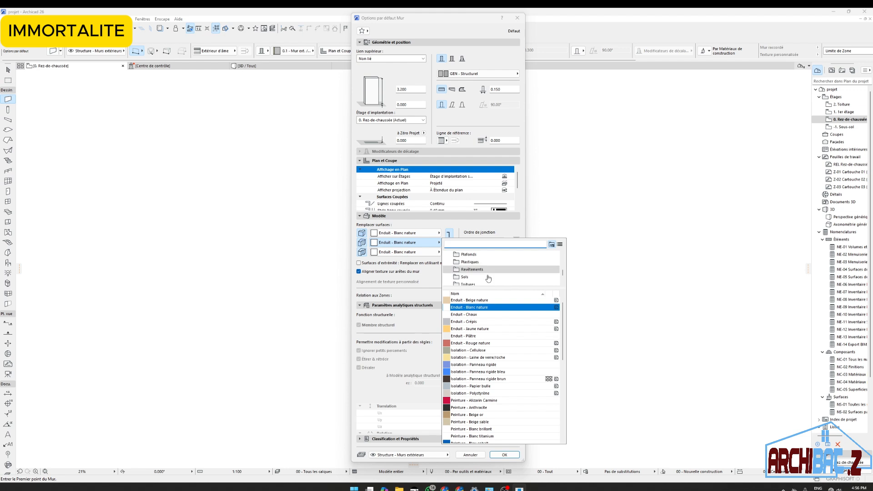
pyautogui.scroll(5, 488, 278)
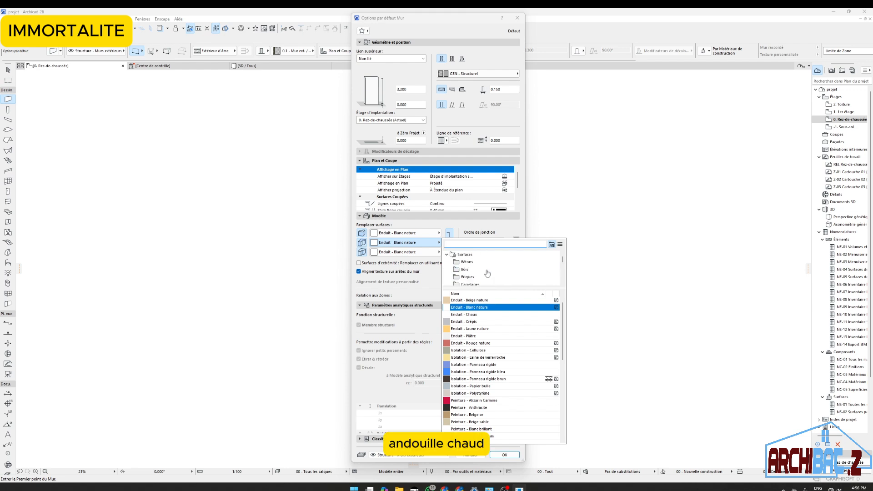
pyautogui.scroll(-1, 487, 273)
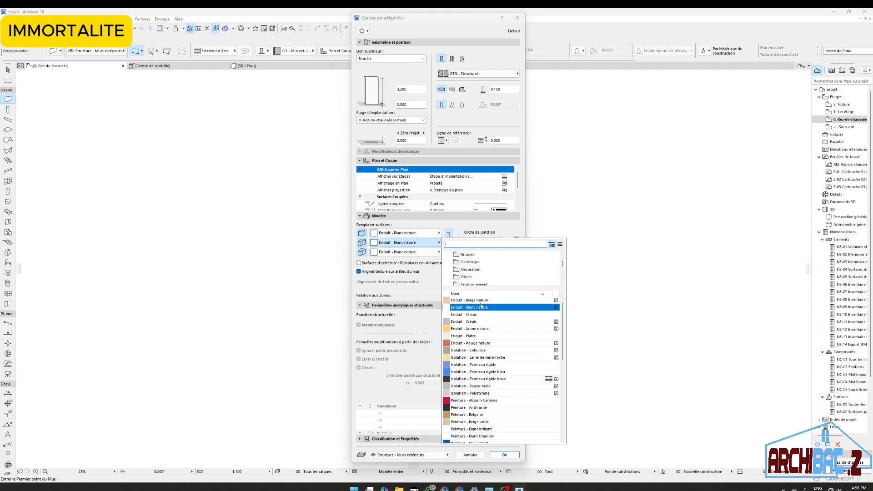
pyautogui.click(468, 315)
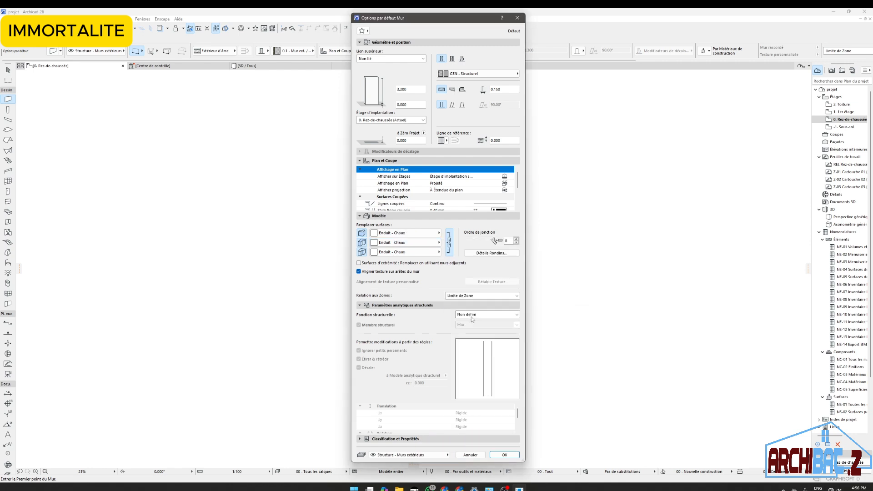
# Step: Search the wall surfaces for "end", choose Enduit - Chaux and confirm the default wall settings
pyautogui.click(414, 244)
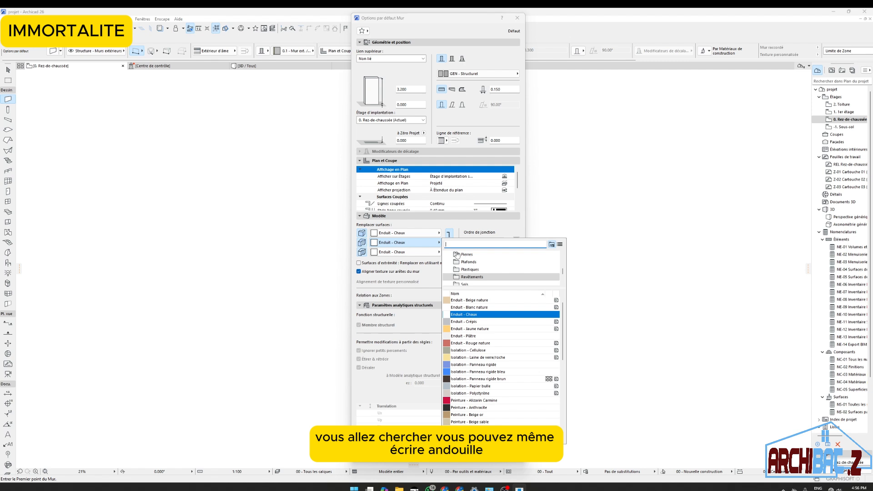
pyautogui.write('en')
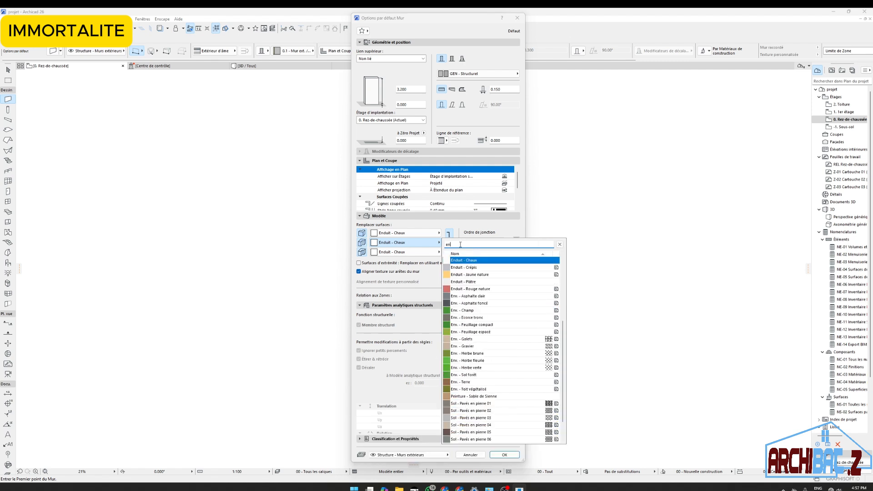
pyautogui.write('d')
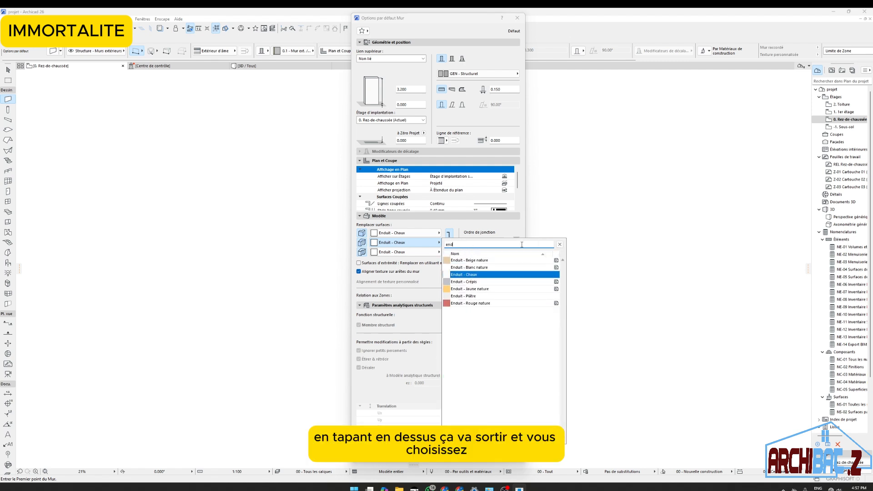
pyautogui.click(471, 276)
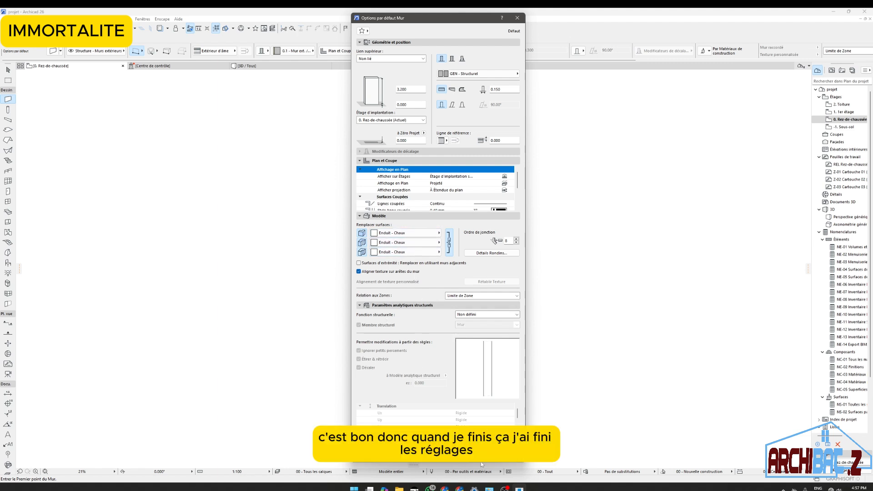
pyautogui.press('Return')
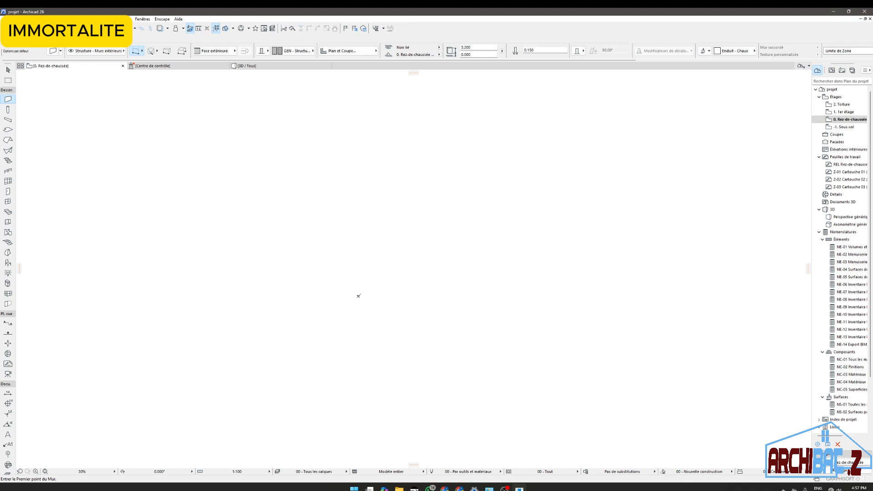
# Step: Draw the 15 m vertical left exterior wall with its reference line on the Face intérieure
pyautogui.click(358, 296)
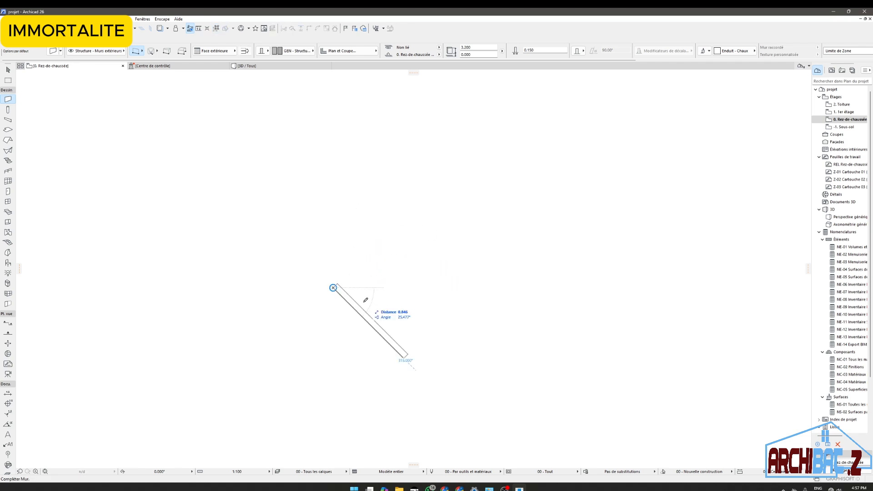
pyautogui.click(213, 51)
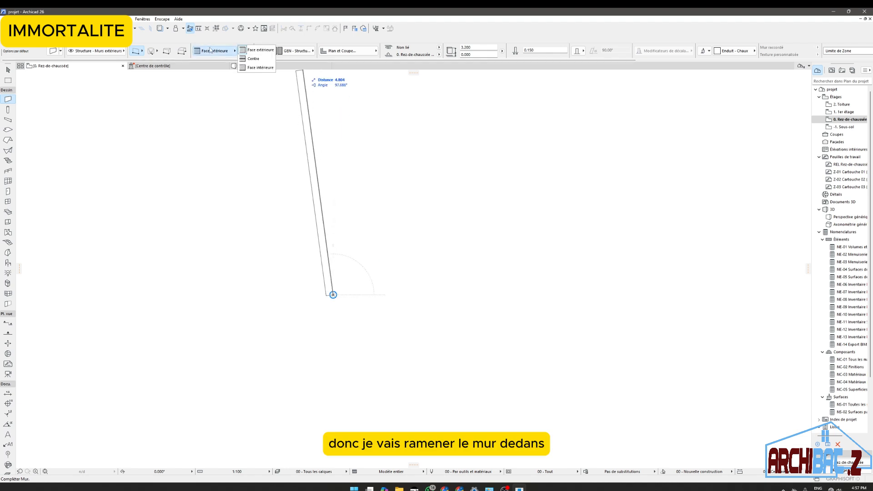
pyautogui.click(248, 68)
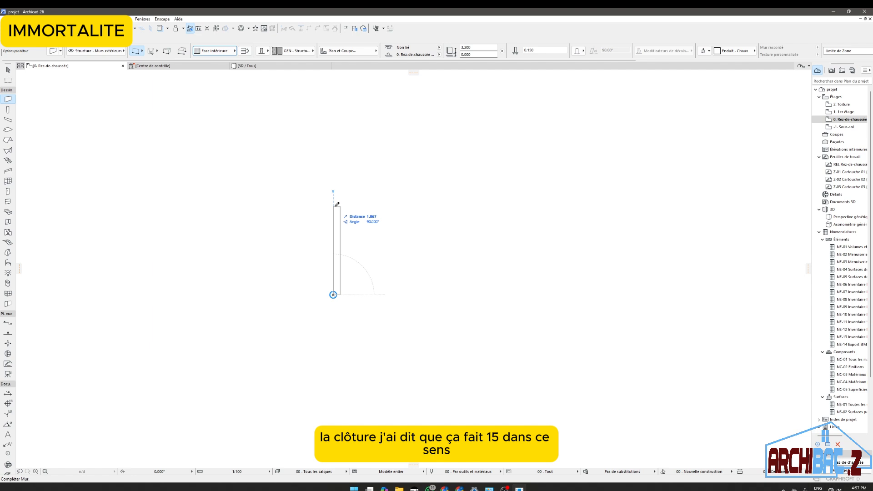
pyautogui.write('15')
pyautogui.press('Return')
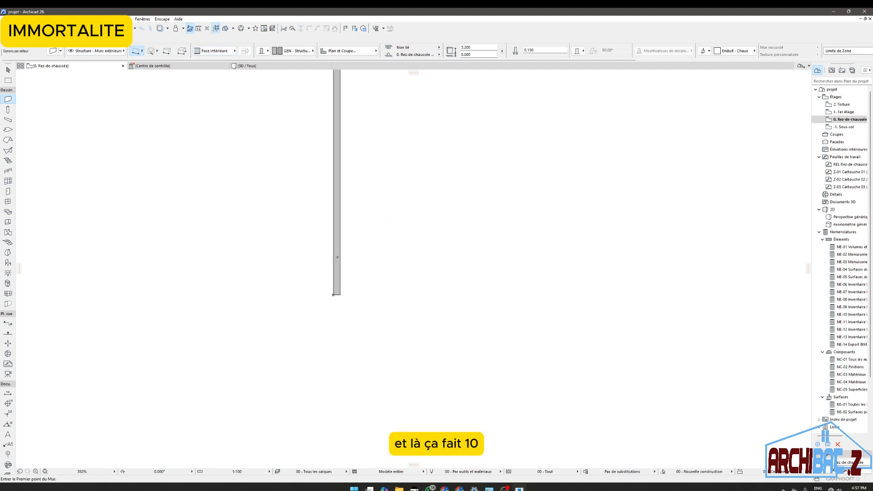
# Step: Draw a 10 m horizontal wall from the left wall's lower outer corner, with the reference line on the Face extérieure
pyautogui.scroll(5, 341, 304)
pyautogui.click(315, 280)
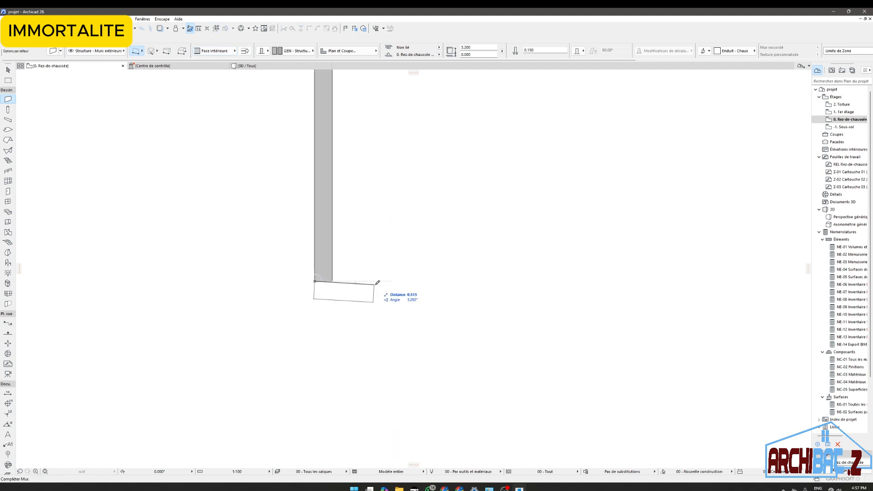
pyautogui.click(219, 51)
pyautogui.click(257, 50)
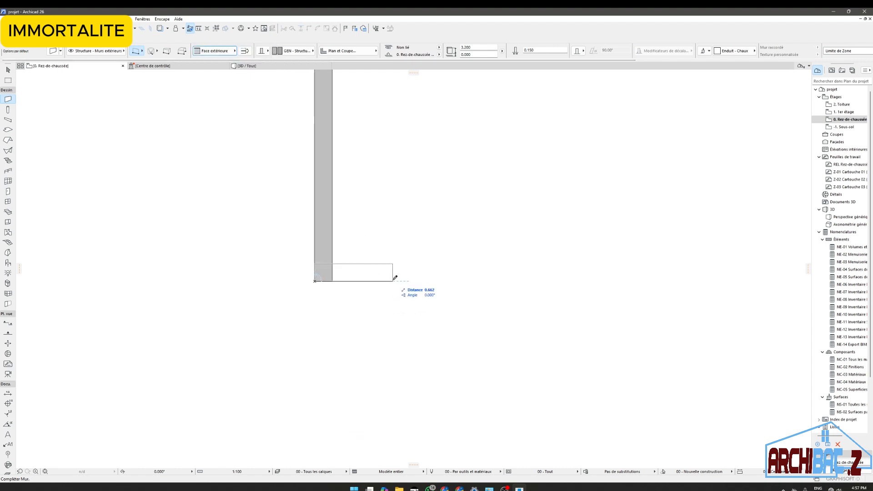
pyautogui.write('15')
pyautogui.press('Return')
pyautogui.scroll(-1, 391, 247)
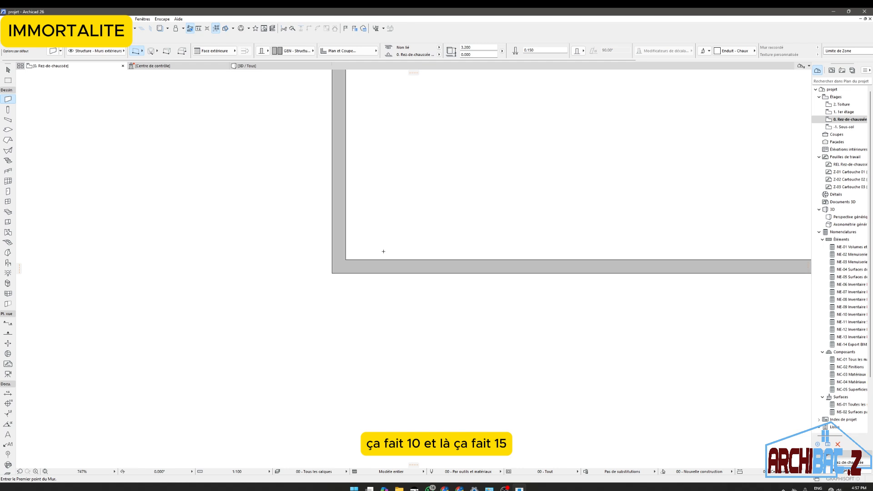
# Step: Draw a 15 m vertical wall upward from the outer right end of the bottom wall
pyautogui.scroll(-8, 386, 252)
pyautogui.scroll(8, 564, 272)
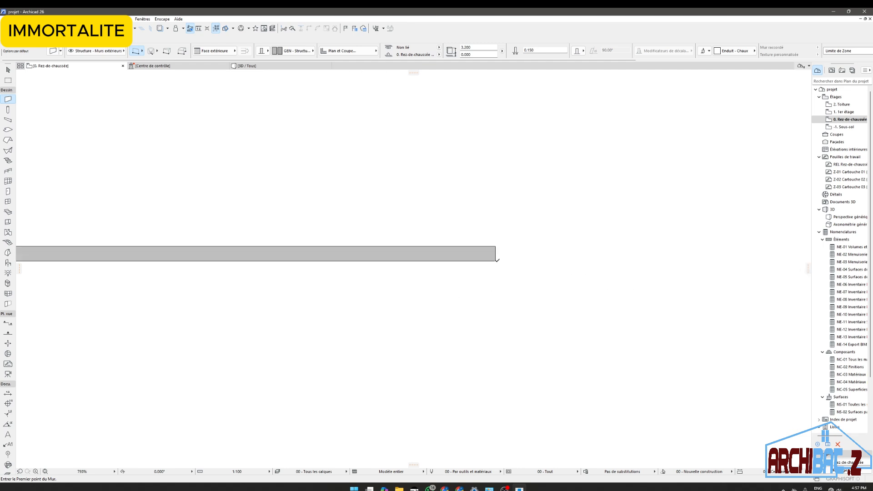
pyautogui.click(495, 261)
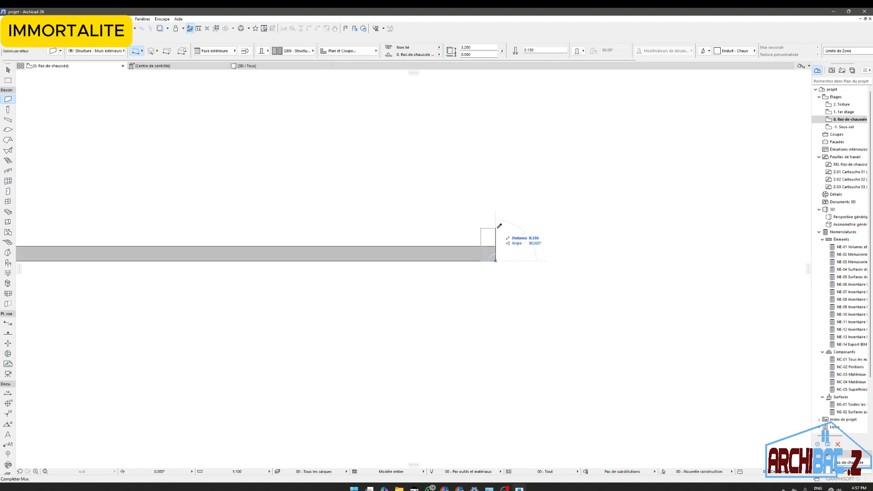
pyautogui.write('15')
pyautogui.press('Return')
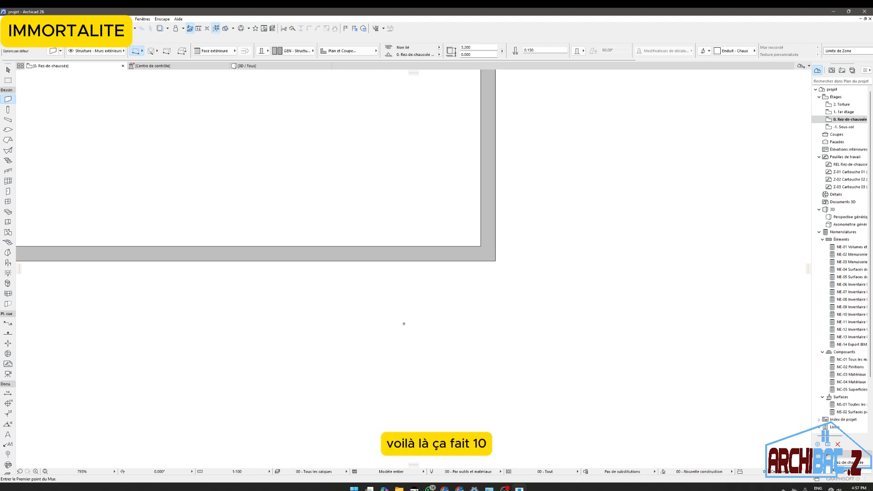
# Step: Close the rectangular outline with a wall joining the upper outer corners of the right and left walls
pyautogui.scroll(-8, 458, 322)
pyautogui.scroll(10, 427, 168)
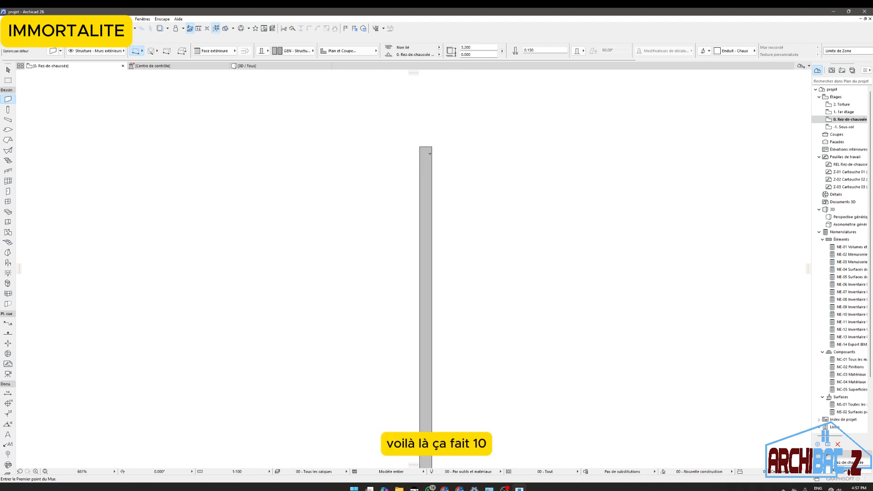
pyautogui.click(432, 147)
pyautogui.scroll(-5, 402, 197)
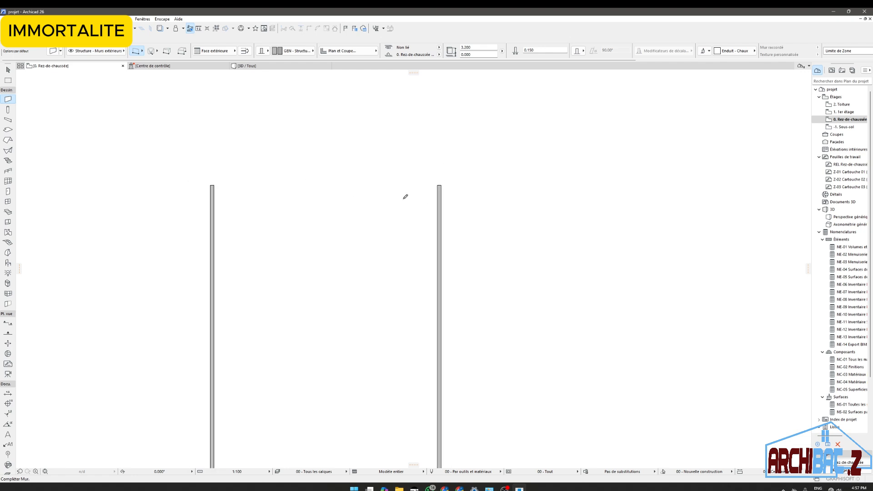
pyautogui.scroll(5, 203, 189)
pyautogui.click(186, 188)
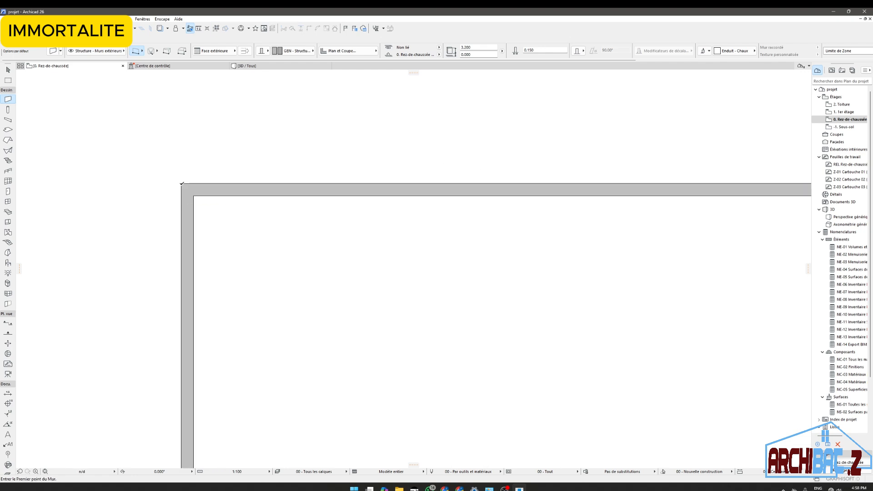
# Step: Start a polyline at the inner lower-left corner of the outline, with a 2.8 m first segment along the bottom wall
pyautogui.scroll(-5, 393, 193)
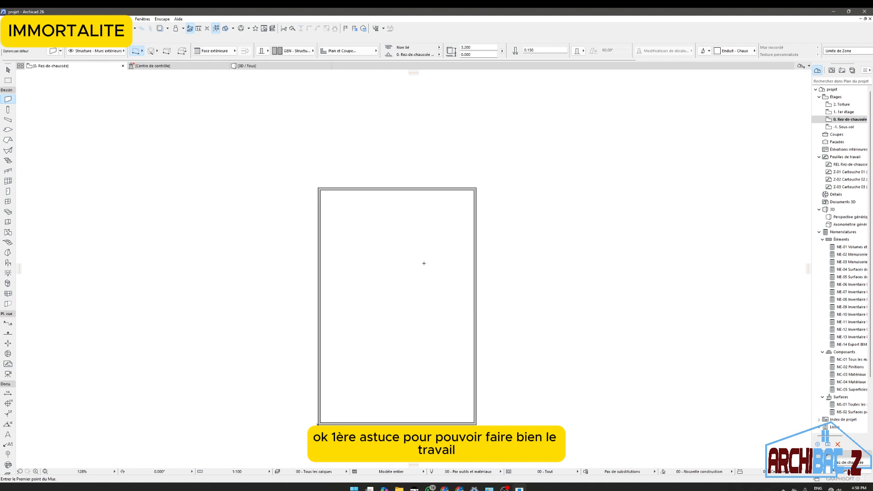
pyautogui.scroll(-1, 409, 251)
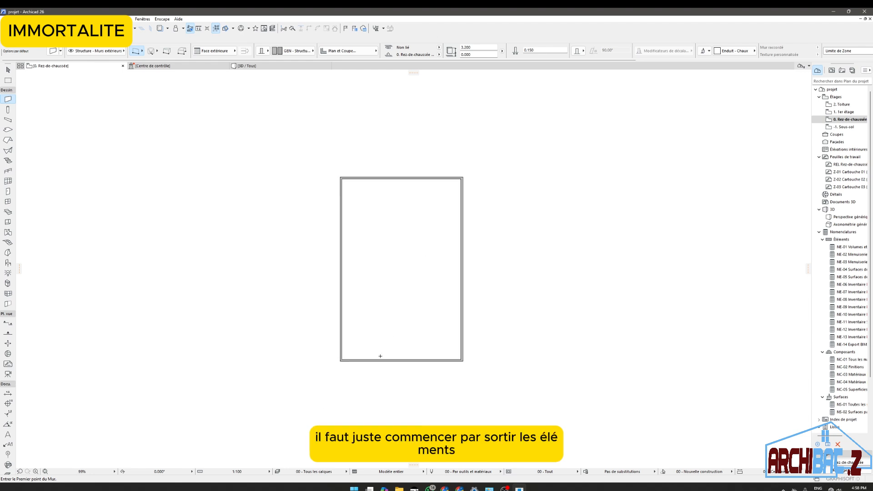
pyautogui.scroll(1, 380, 357)
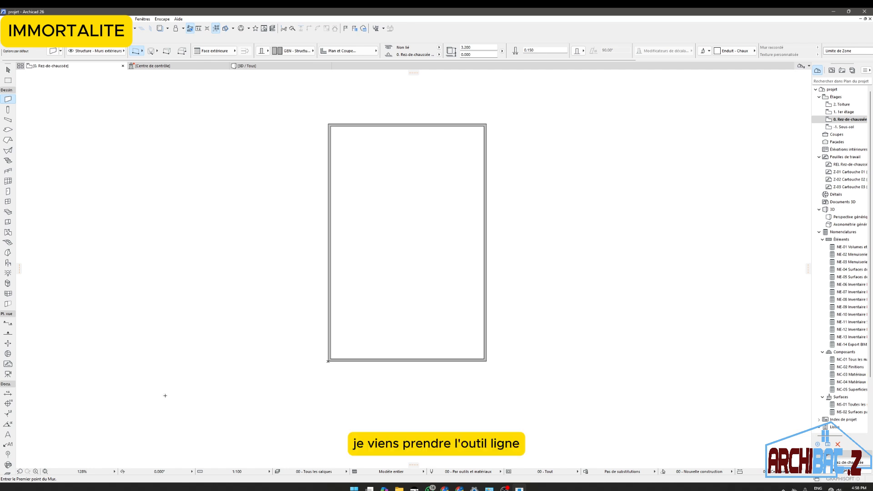
pyautogui.scroll(-3, 10, 432)
pyautogui.click(8, 407)
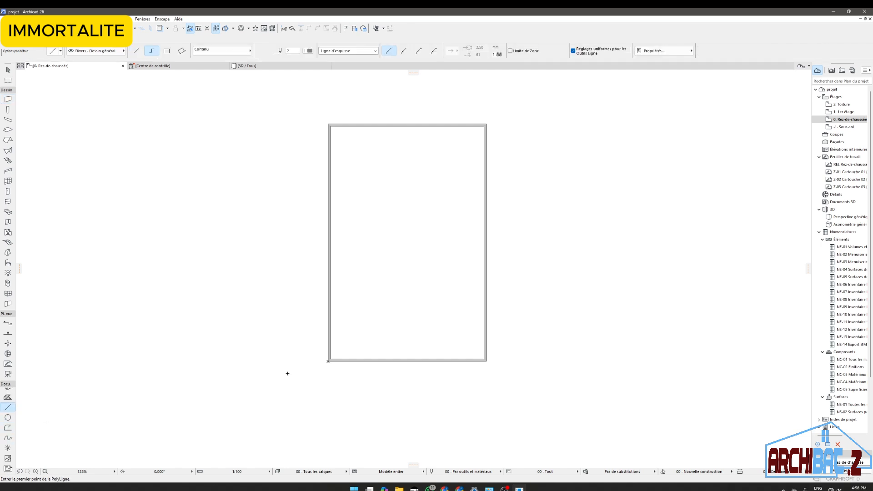
pyautogui.scroll(8, 334, 360)
pyautogui.scroll(2, 295, 336)
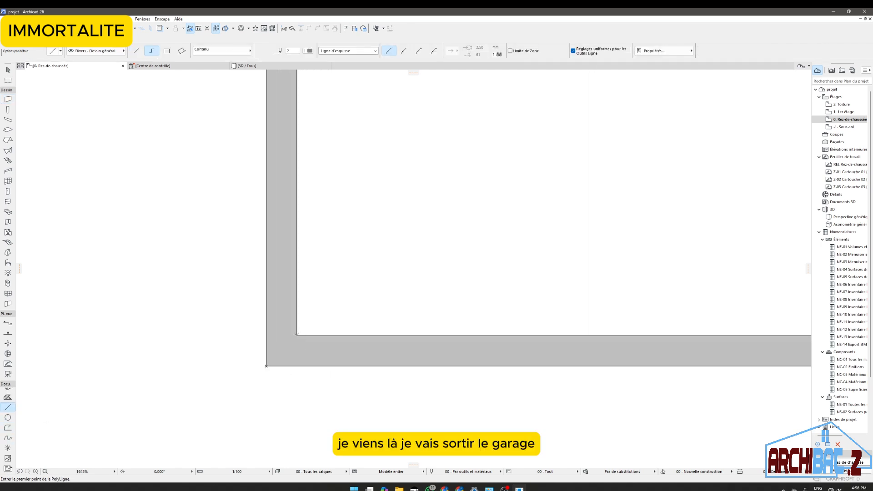
pyautogui.click(297, 335)
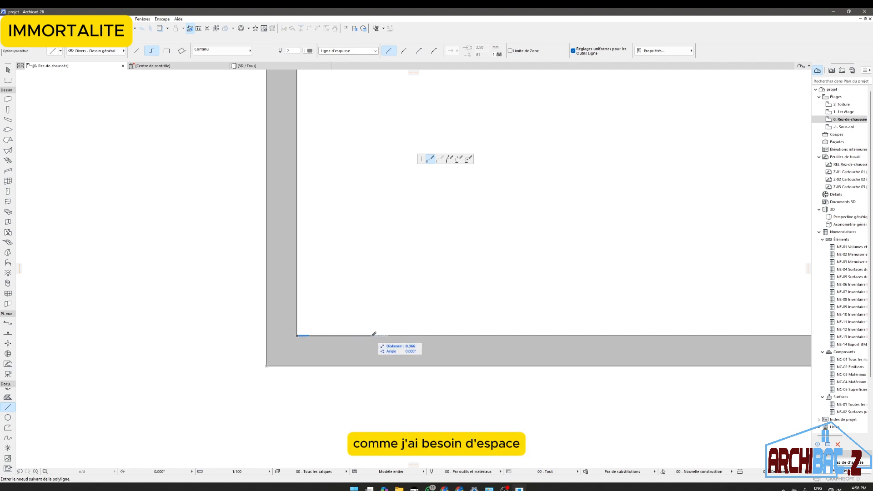
pyautogui.write('2.8')
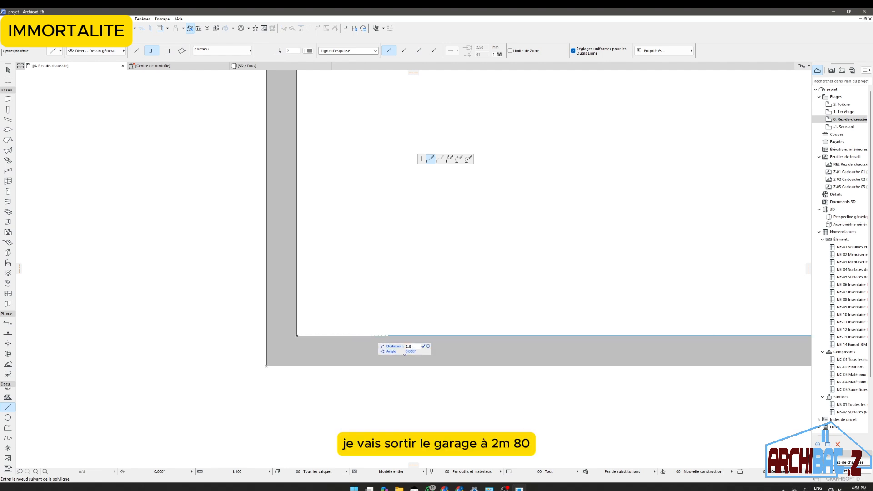
pyautogui.press('Return')
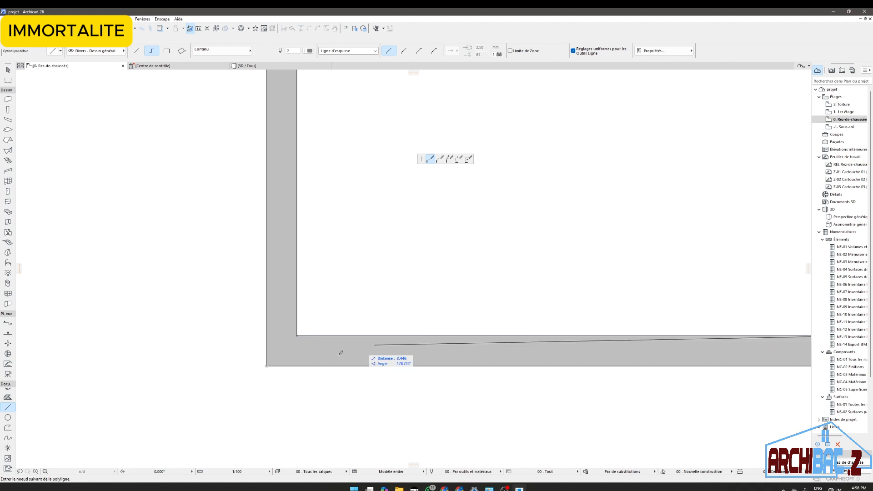
# Step: Complete the garage outline with a vertical segment of about 5 m and a horizontal one back to the left wall's inner face
pyautogui.scroll(-6, 282, 379)
pyautogui.click(358, 373)
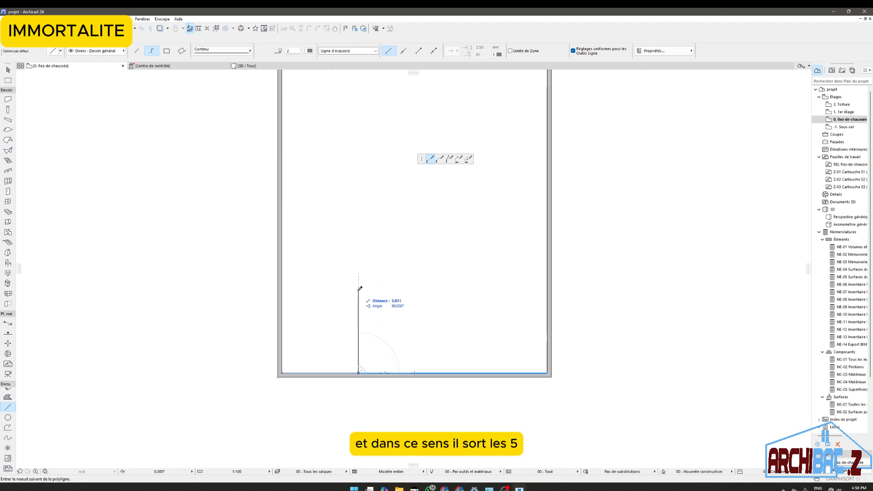
pyautogui.click(358, 237)
pyautogui.scroll(2, 357, 240)
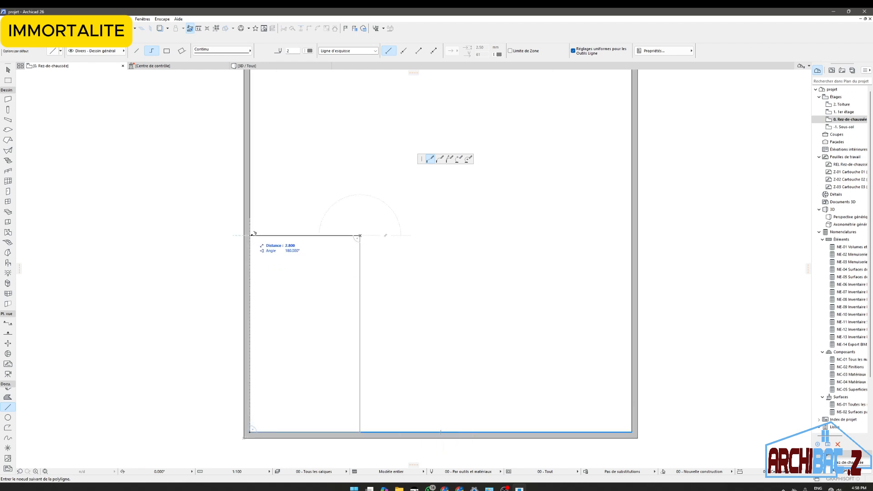
pyautogui.doubleClick(251, 235)
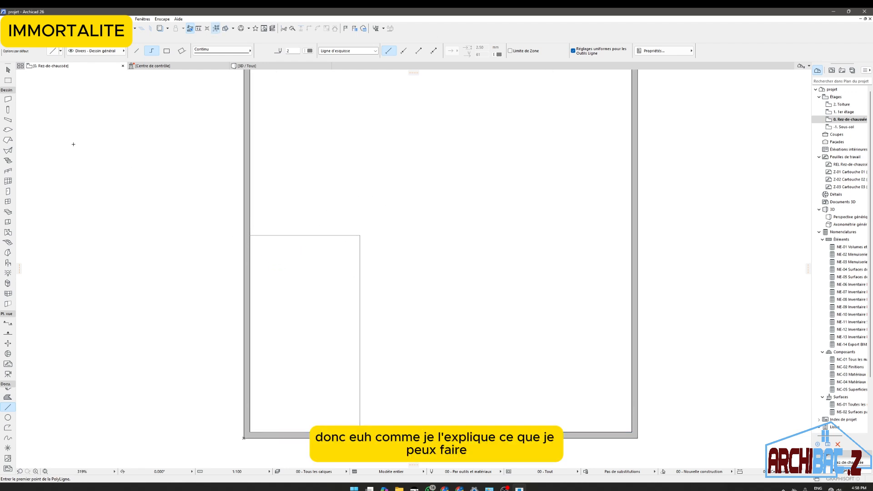
# Step: Draw the garage's right wall upward along its vertical outline from the bottom wall, with the reference line set to Face intérieure
pyautogui.click(7, 99)
pyautogui.scroll(5, 346, 432)
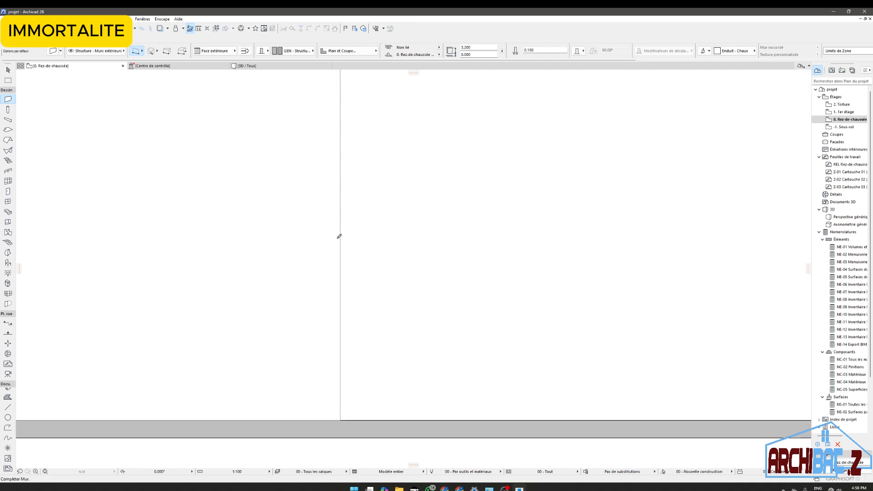
pyautogui.click(341, 419)
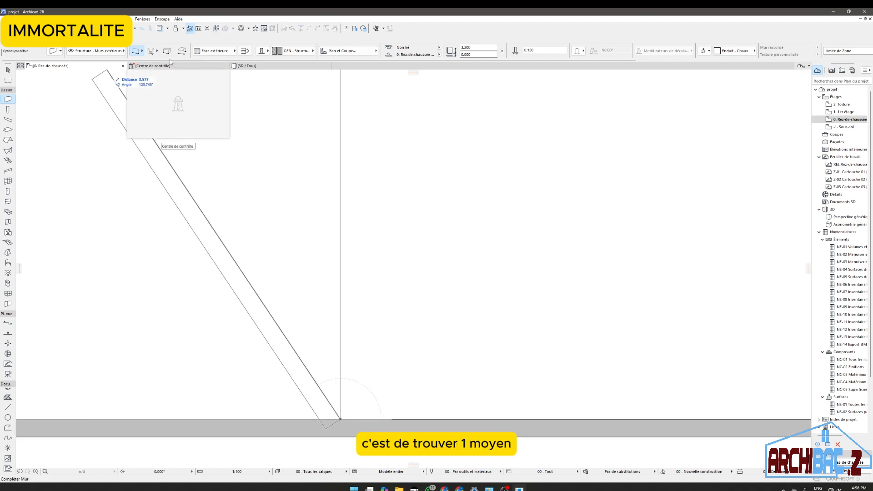
pyautogui.click(223, 51)
pyautogui.click(251, 67)
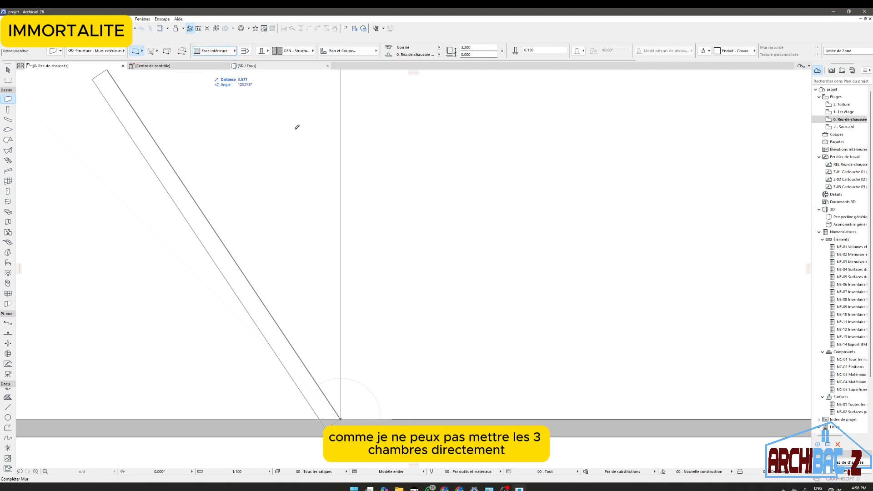
pyautogui.scroll(-4, 296, 126)
pyautogui.click(342, 200)
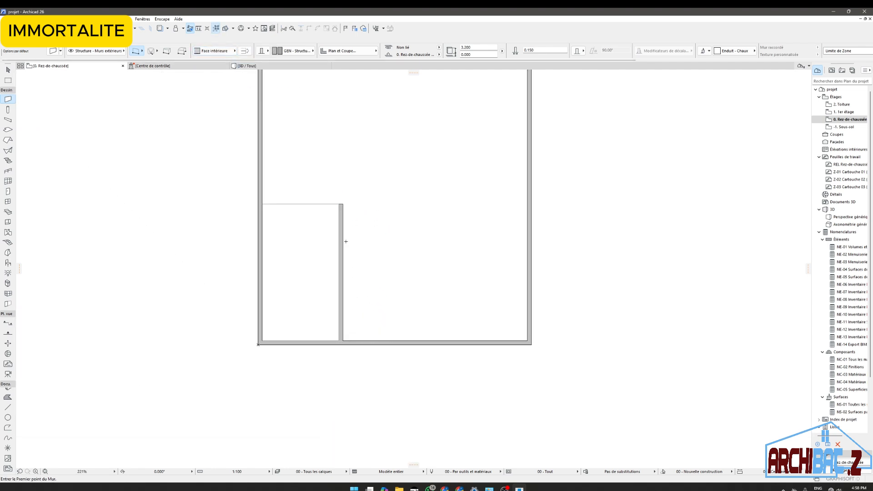
# Step: Draw a polyline from the garage wall's lower-right corner, 3 m right along the bottom wall's inner face, ending with a vertical segment upward
pyautogui.scroll(-4, 344, 298)
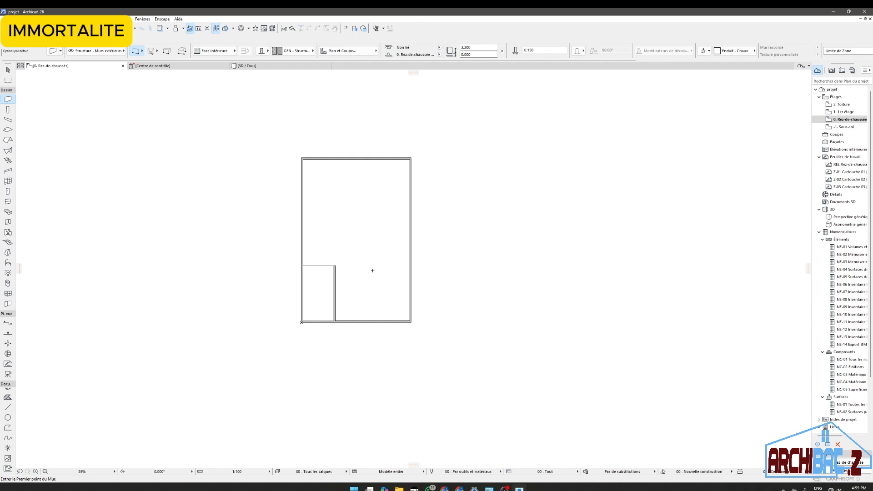
pyautogui.scroll(5, 459, 318)
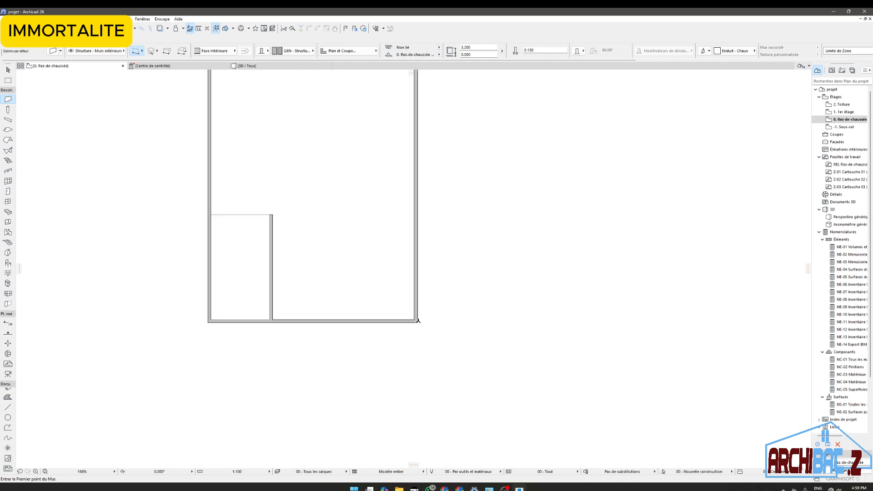
pyautogui.scroll(1, 435, 331)
pyautogui.scroll(3, 297, 321)
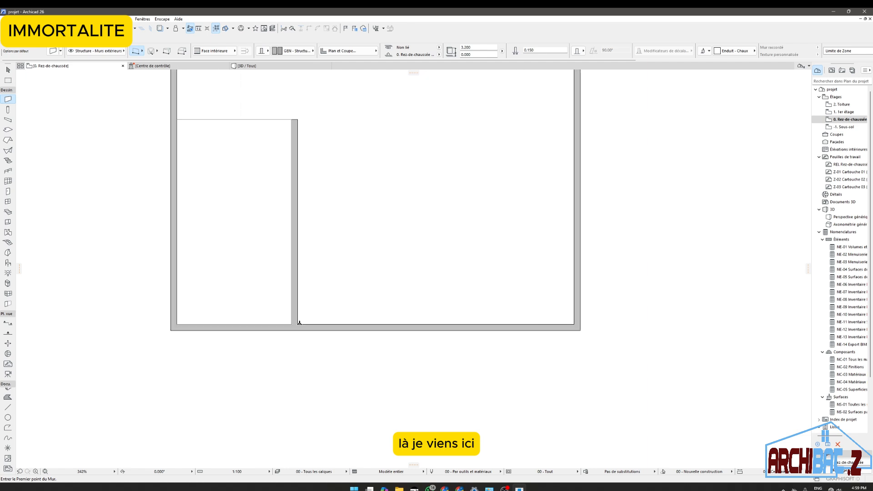
pyautogui.click(7, 407)
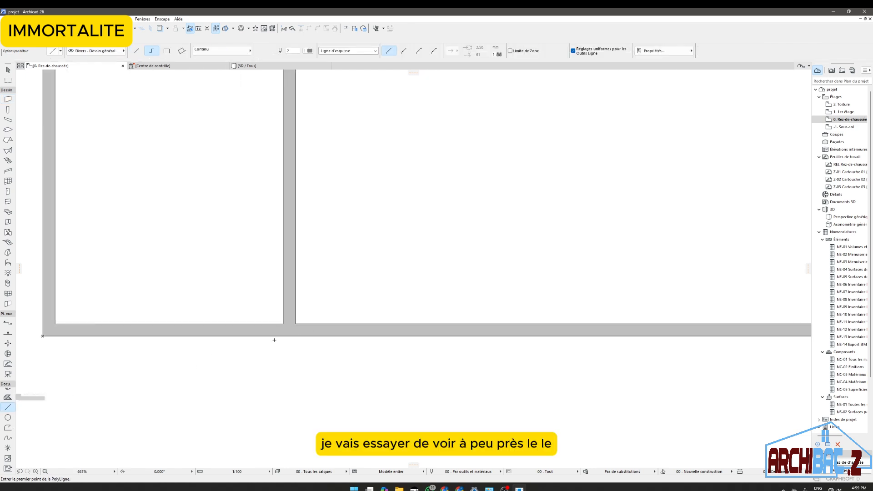
pyautogui.scroll(1, 273, 338)
pyautogui.scroll(-3, 231, 317)
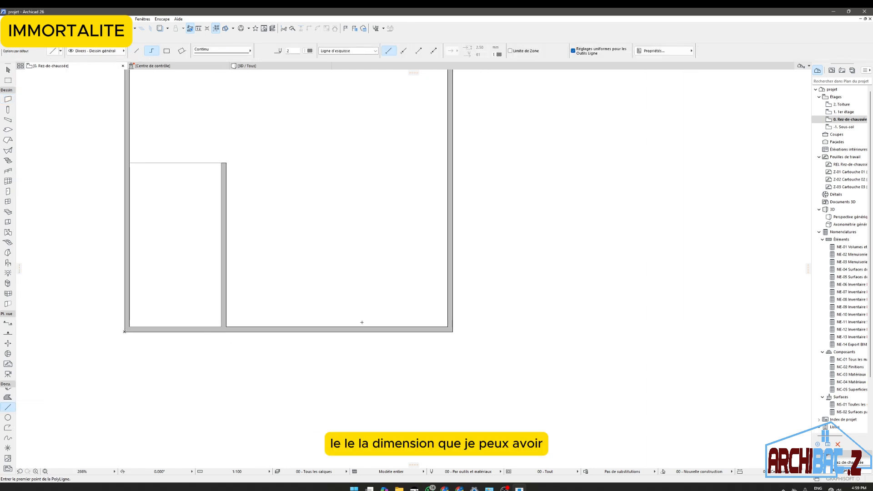
pyautogui.scroll(2, 257, 332)
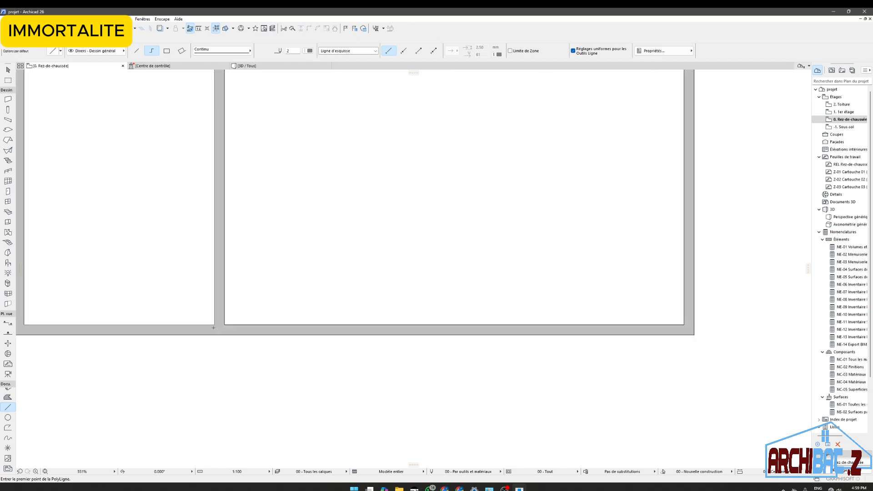
pyautogui.scroll(-2, 248, 319)
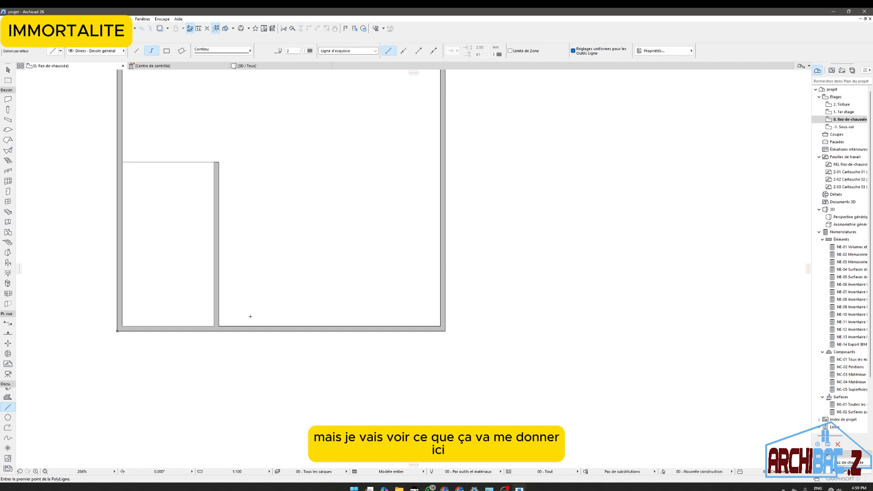
pyautogui.scroll(-3, 215, 280)
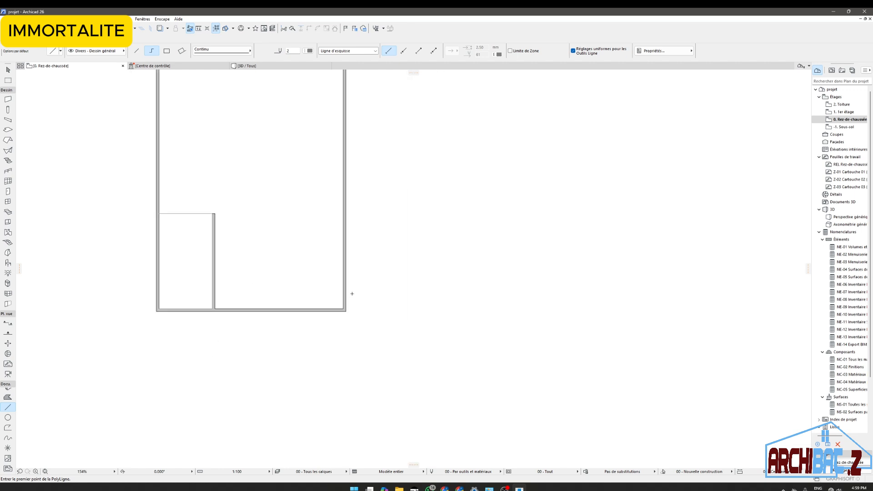
pyautogui.scroll(4, 332, 299)
pyautogui.scroll(3, 347, 313)
pyautogui.scroll(-5, 454, 320)
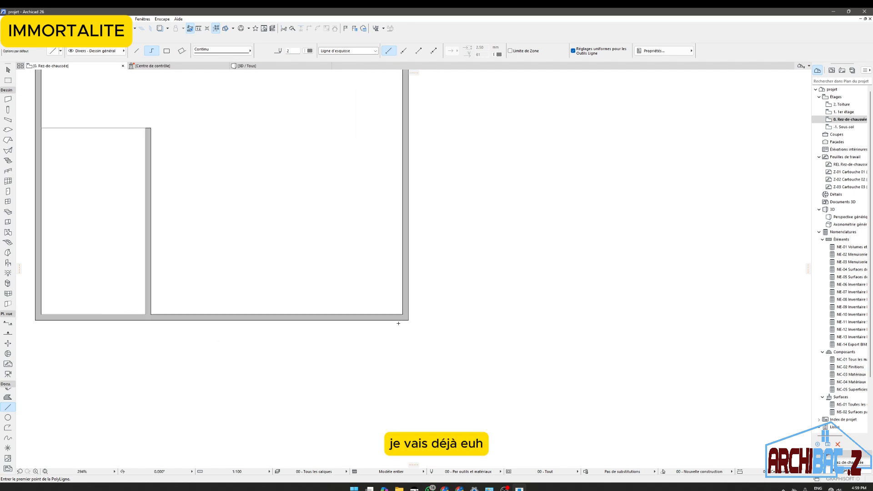
pyautogui.scroll(3, 273, 319)
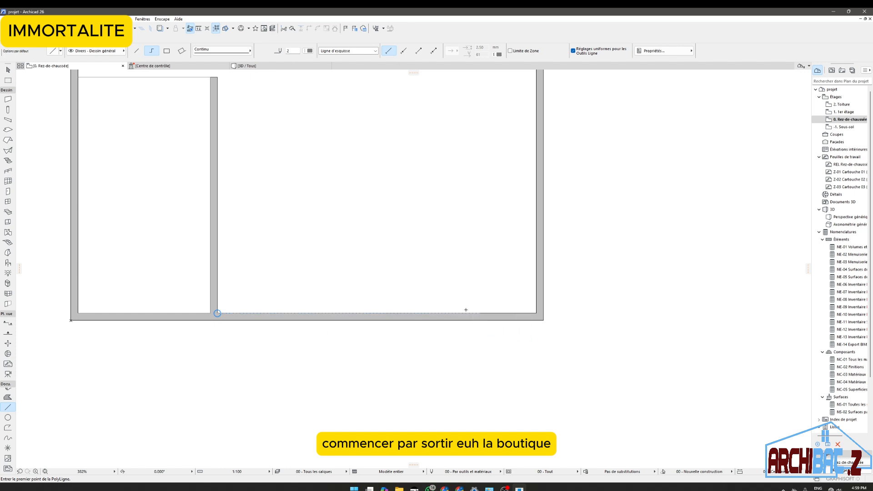
pyautogui.scroll(2, 528, 313)
pyautogui.scroll(-3, 529, 314)
pyautogui.scroll(3, 314, 313)
pyautogui.scroll(1, 239, 316)
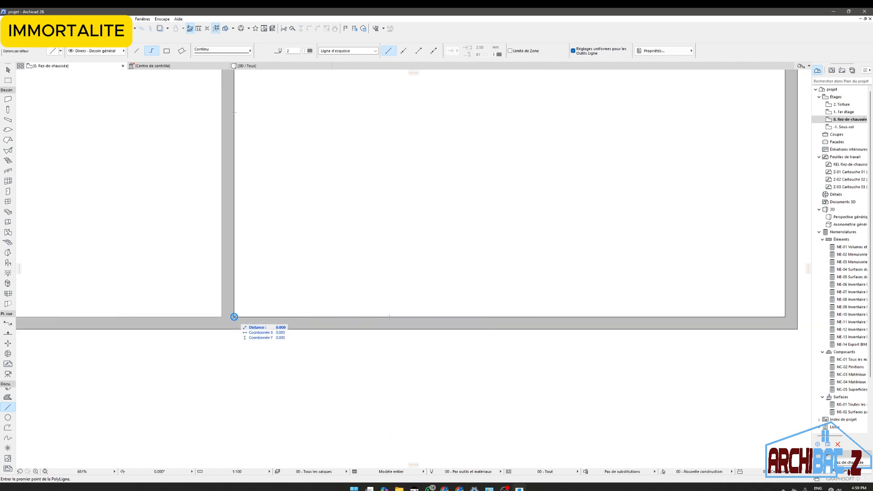
pyautogui.scroll(3, 234, 316)
pyautogui.click(229, 308)
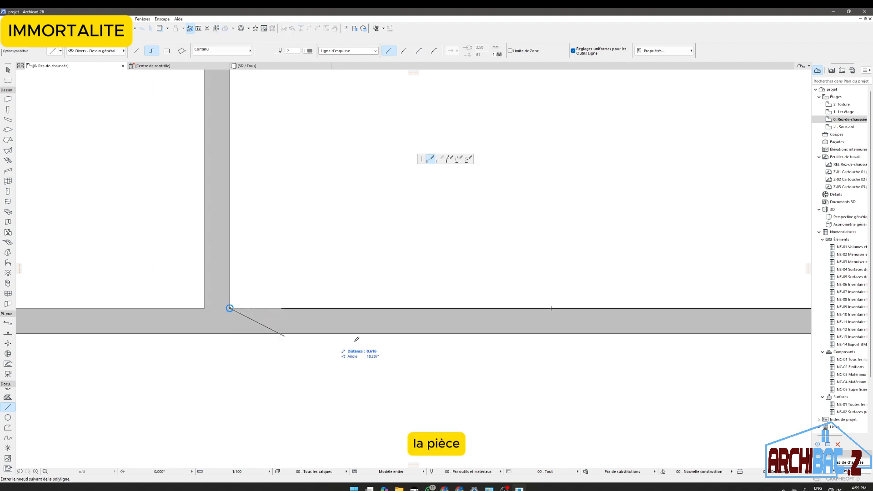
pyautogui.scroll(-3, 237, 300)
pyautogui.scroll(1, 218, 293)
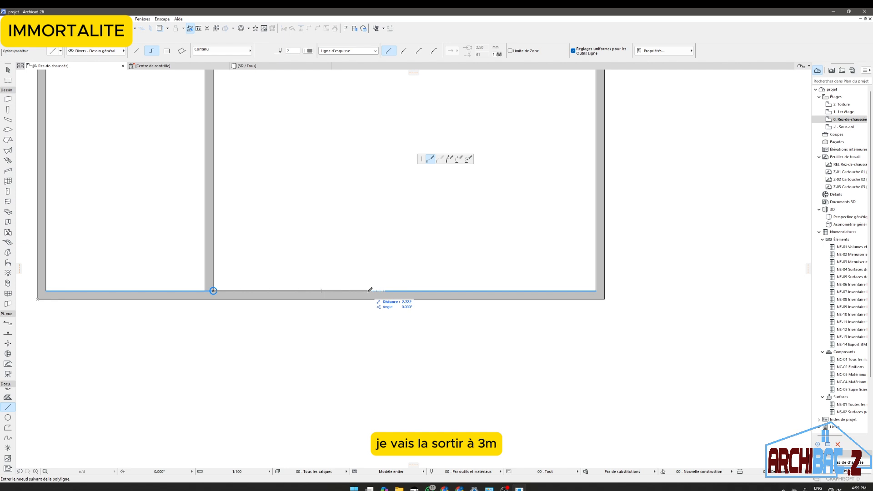
pyautogui.write('3')
pyautogui.press('Return')
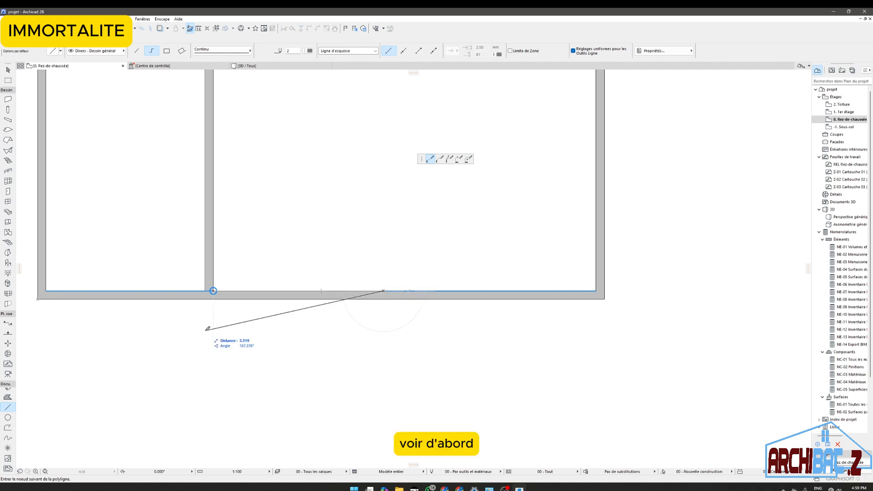
pyautogui.scroll(-3, 209, 327)
pyautogui.doubleClick(290, 211)
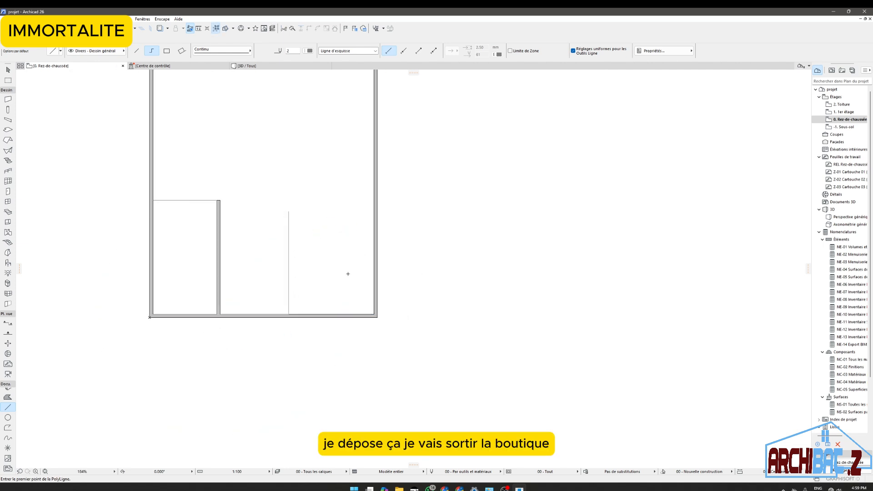
# Step: Draw the shop's guide polyline from the outline's inner lower-right corner, 2.5 m left along the bottom wall and about 4.7 m upward
pyautogui.scroll(5, 377, 314)
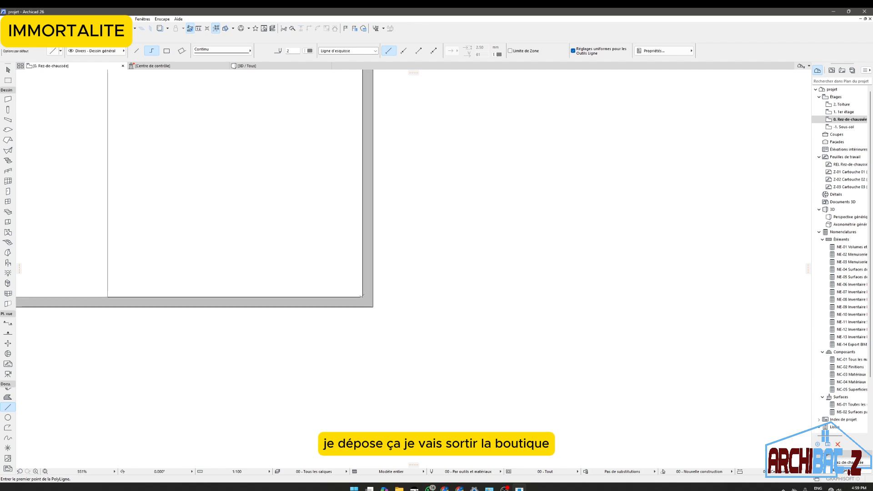
pyautogui.click(362, 296)
pyautogui.scroll(-2, 591, 311)
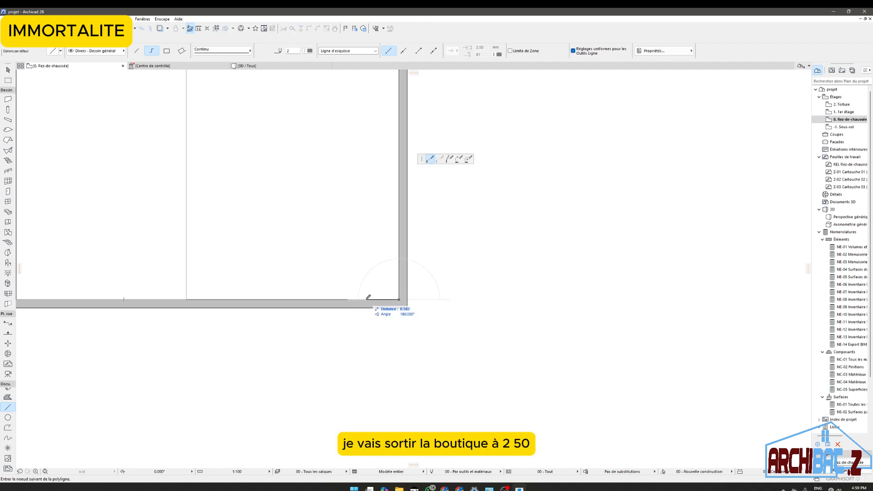
pyautogui.write('2')
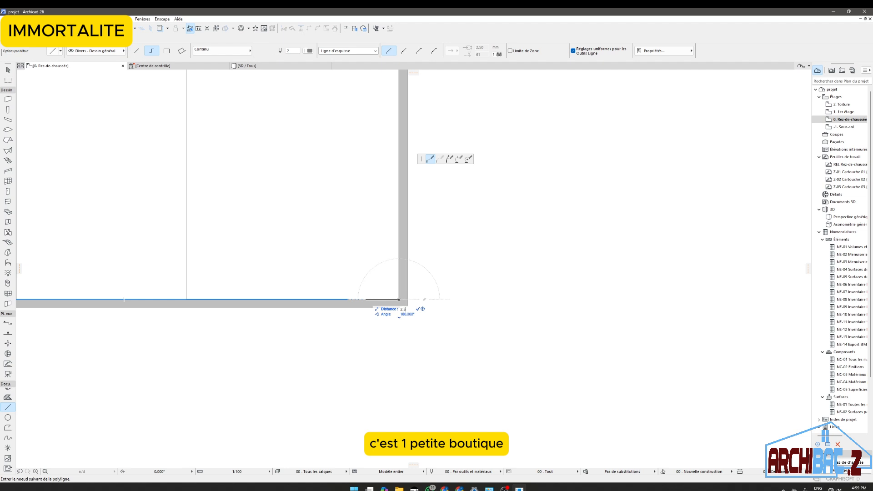
pyautogui.write('.5')
pyautogui.press('Return')
pyautogui.scroll(-5, 421, 380)
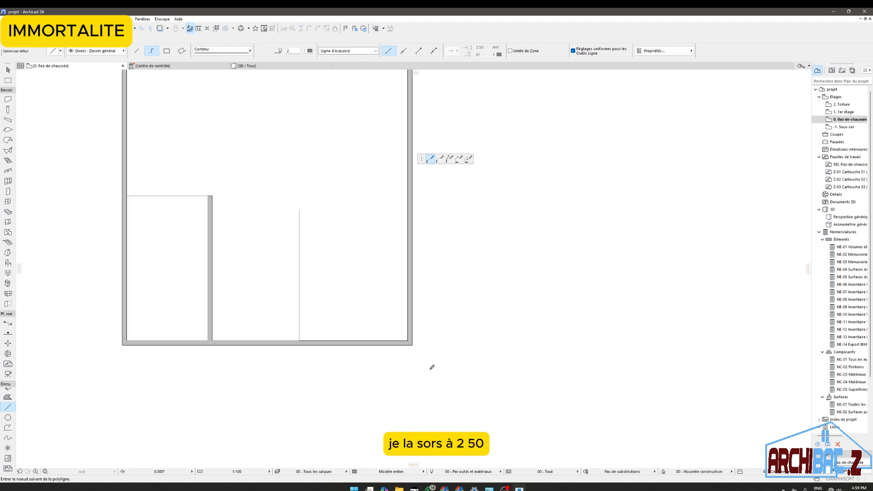
pyautogui.doubleClick(366, 266)
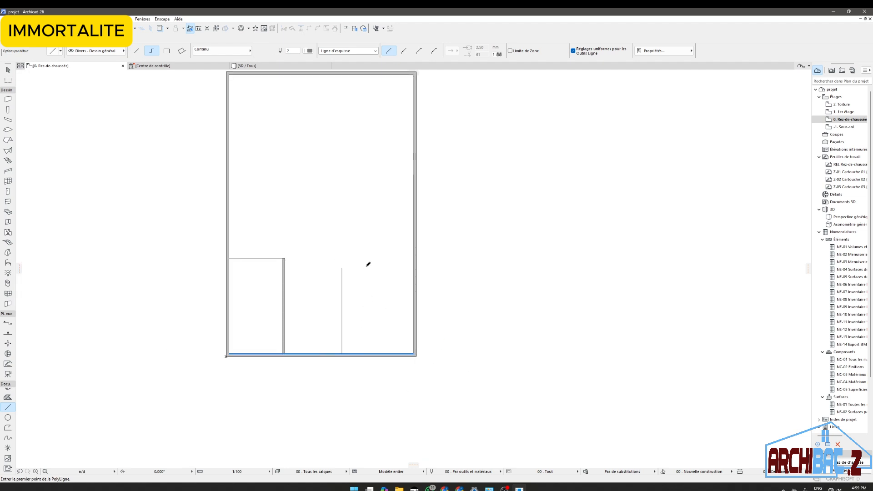
# Step: Draw the shop's left wall along the vertical guide line from its upper end down to the bottom wall
pyautogui.click(8, 100)
pyautogui.scroll(2, 371, 280)
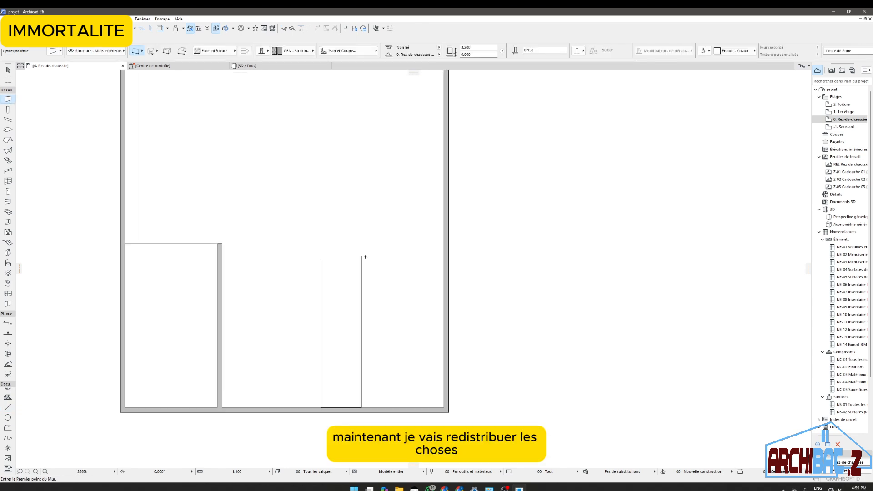
pyautogui.click(367, 265)
pyautogui.scroll(-1, 369, 296)
pyautogui.scroll(2, 362, 332)
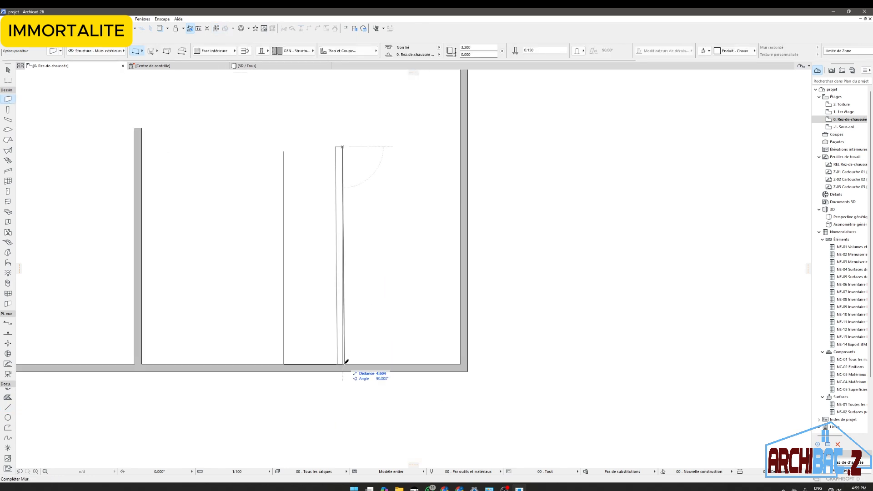
pyautogui.click(353, 351)
pyautogui.scroll(-2, 460, 337)
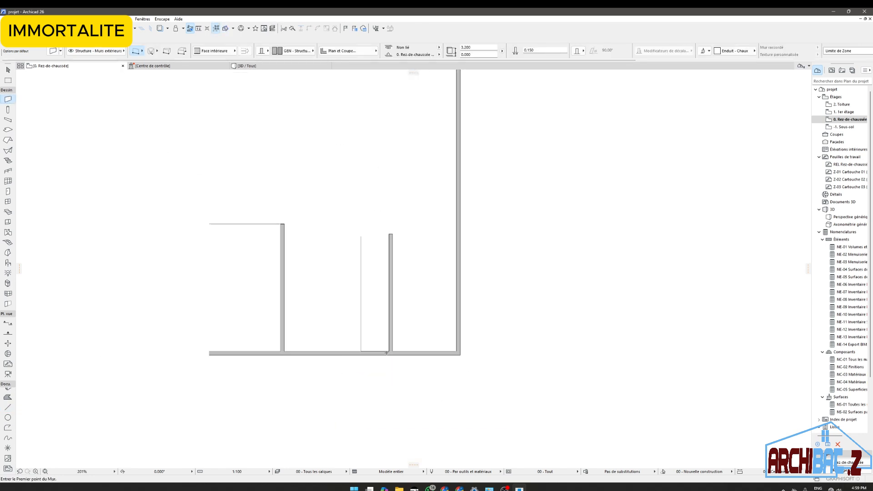
# Step: Draw the entrance passage's guide polyline from the shop wall's lower-left corner, 1.2 m left along the bottom wall and vertically upward
pyautogui.click(8, 408)
pyautogui.scroll(5, 392, 332)
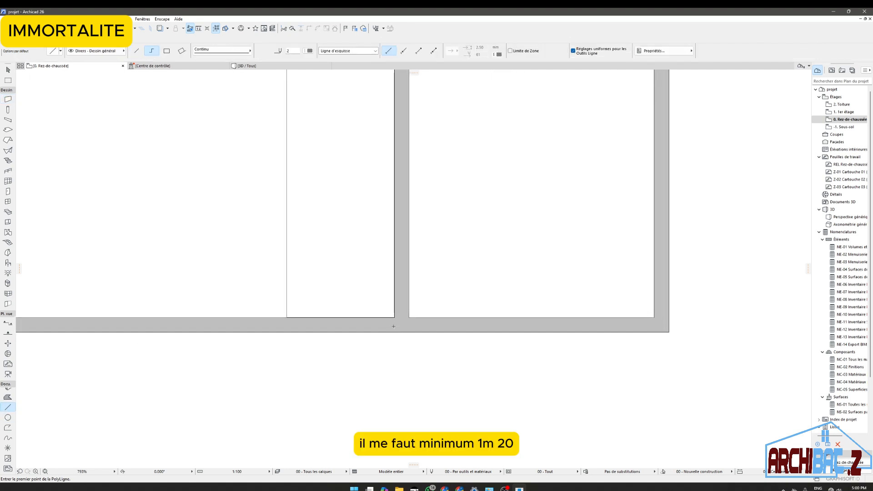
pyautogui.click(394, 317)
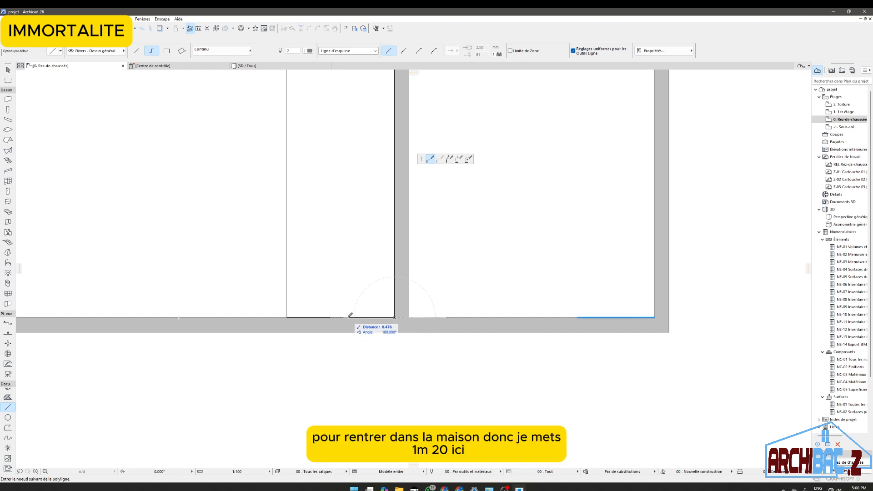
pyautogui.write('1.2')
pyautogui.press('Return')
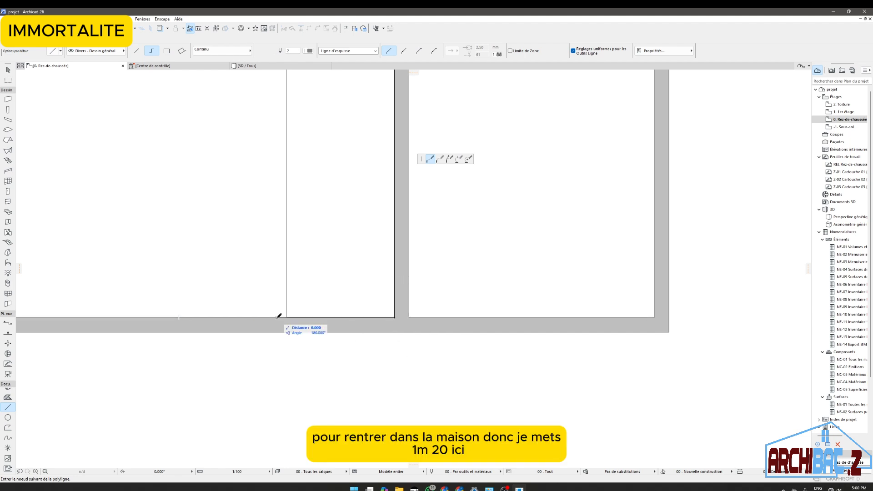
pyautogui.scroll(-2, 278, 316)
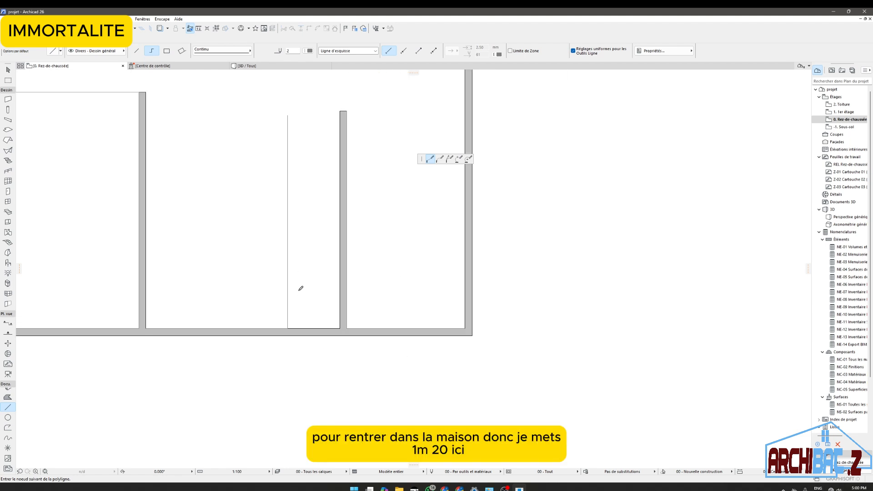
pyautogui.doubleClick(286, 142)
# Step: Draw the passage's left wall up along the 1.2 m guide line to its upper end, with the reference line set to Face extérieure
pyautogui.click(8, 99)
pyautogui.scroll(1, 293, 320)
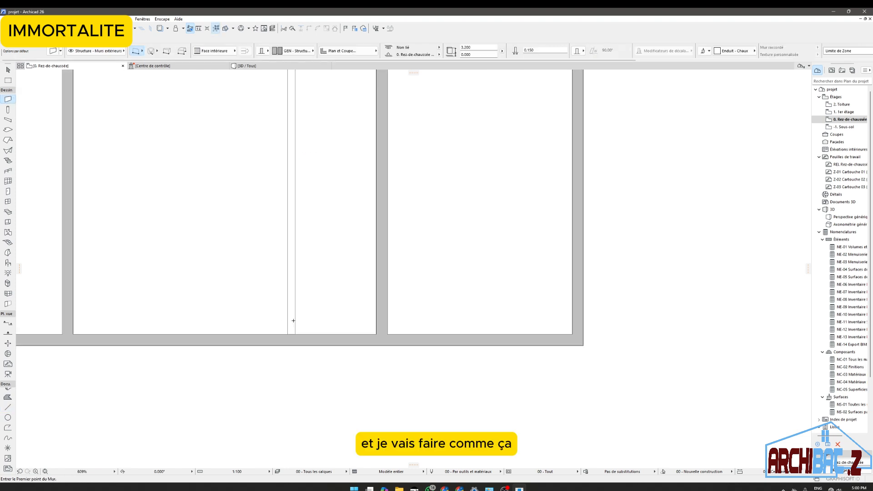
pyautogui.scroll(1, 293, 321)
pyautogui.click(287, 341)
pyautogui.scroll(-2, 286, 273)
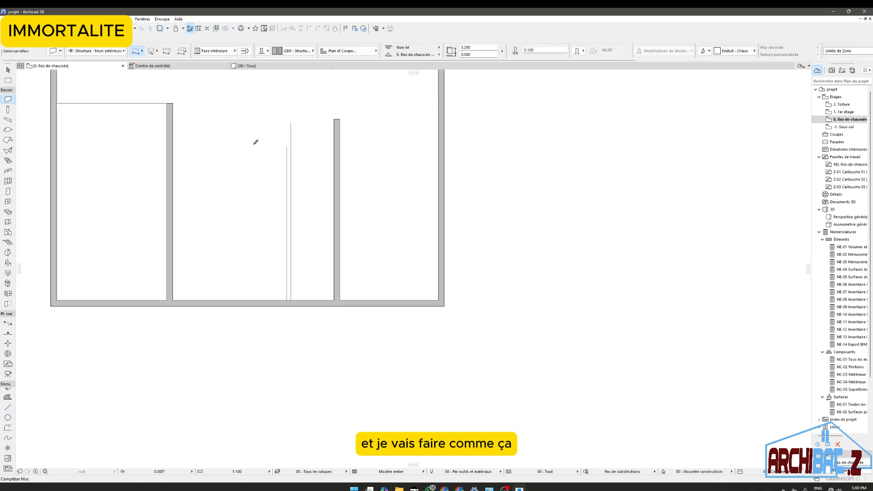
pyautogui.click(205, 53)
pyautogui.click(262, 50)
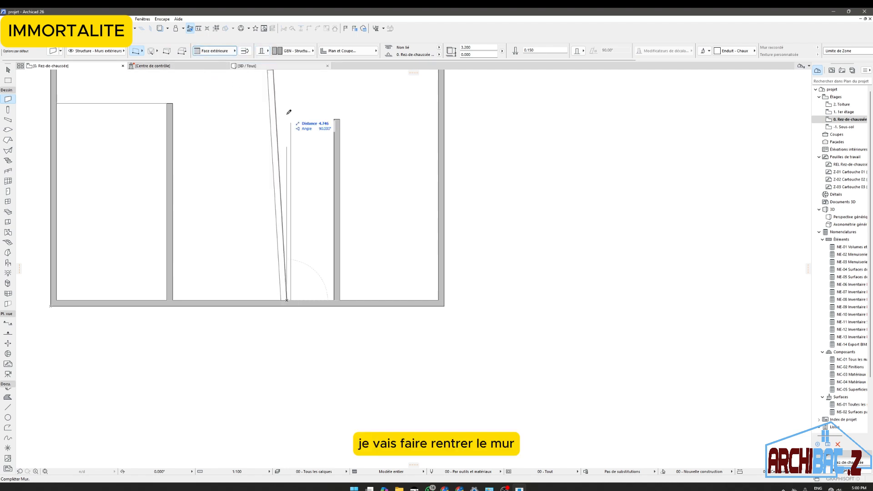
pyautogui.scroll(3, 289, 153)
pyautogui.click(287, 146)
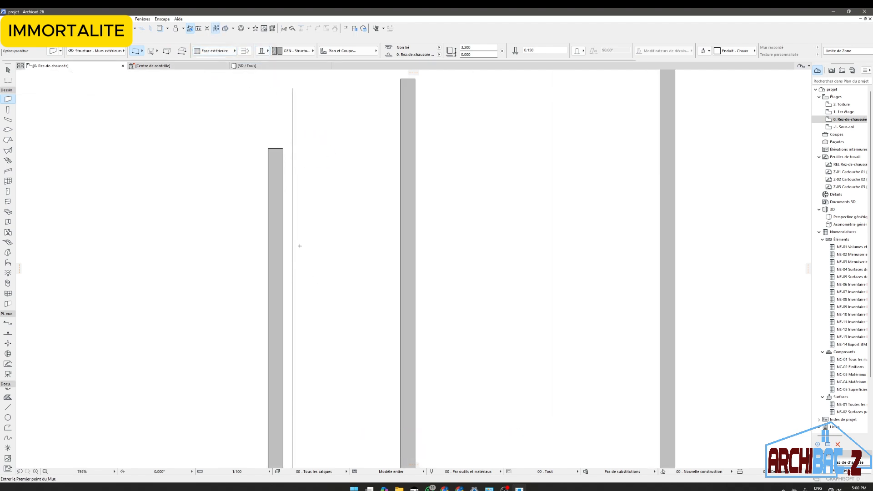
# Step: Delete the leftover vertical guide line between the entrance passage's two walls
pyautogui.scroll(-4, 314, 264)
pyautogui.scroll(3, 318, 281)
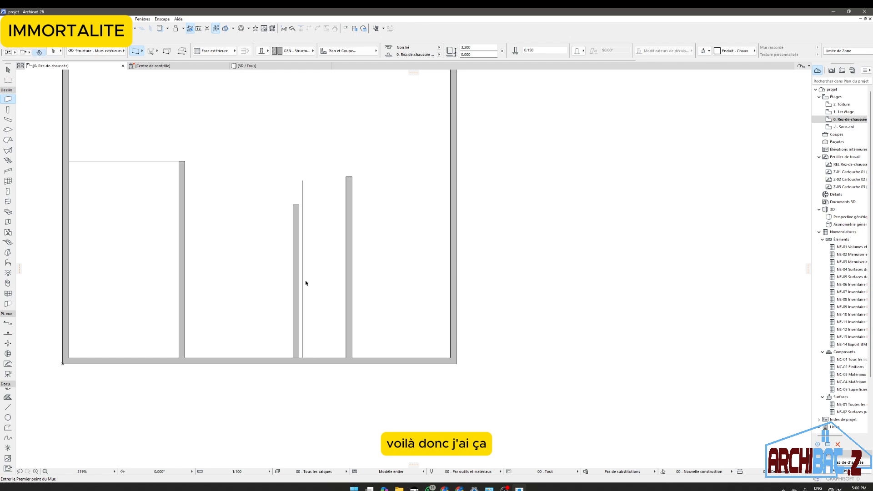
pyautogui.keyDown('shift'); pyautogui.click(302, 285); pyautogui.keyUp('shift')
pyautogui.press('Escape')
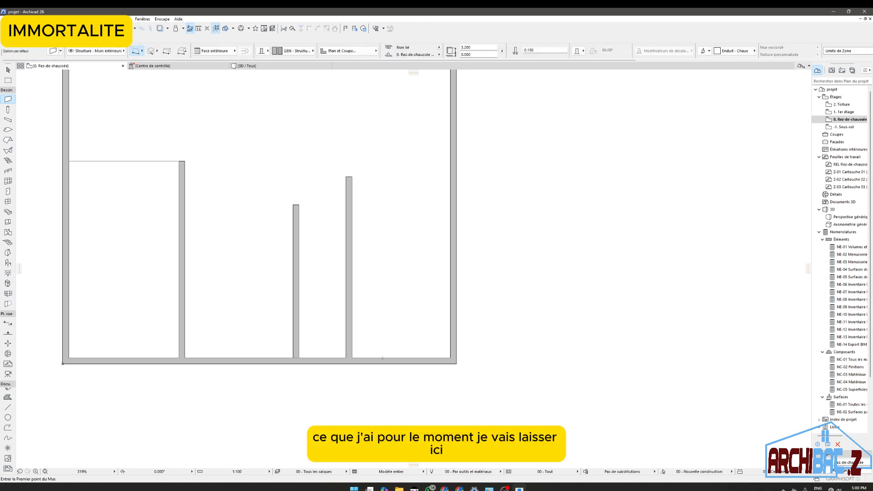
pyautogui.scroll(-6, 368, 359)
pyautogui.scroll(3, 312, 217)
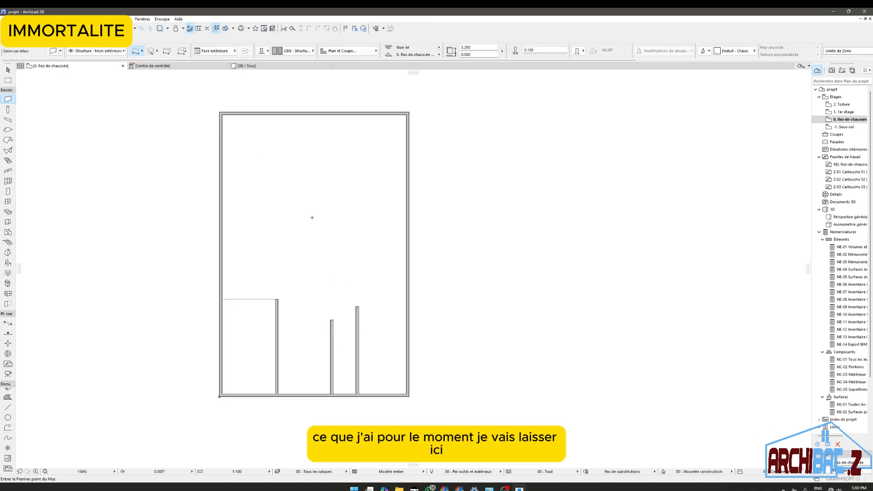
pyautogui.scroll(2, 292, 185)
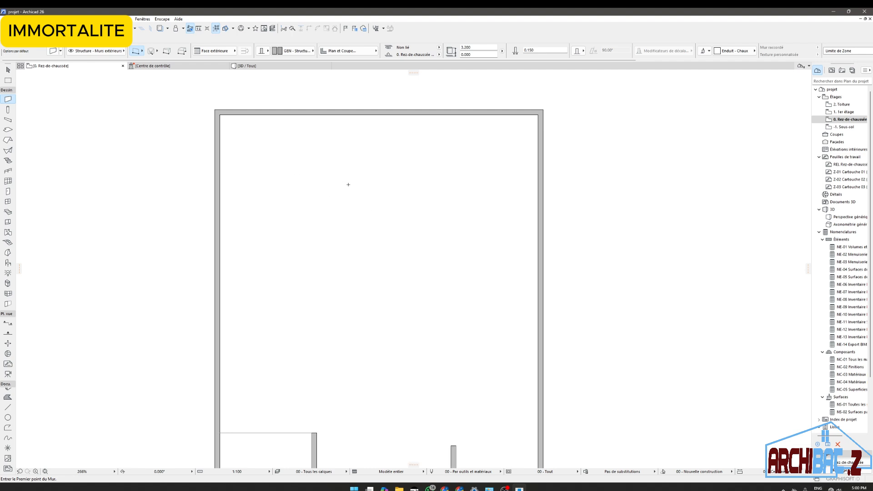
pyautogui.scroll(-2, 226, 159)
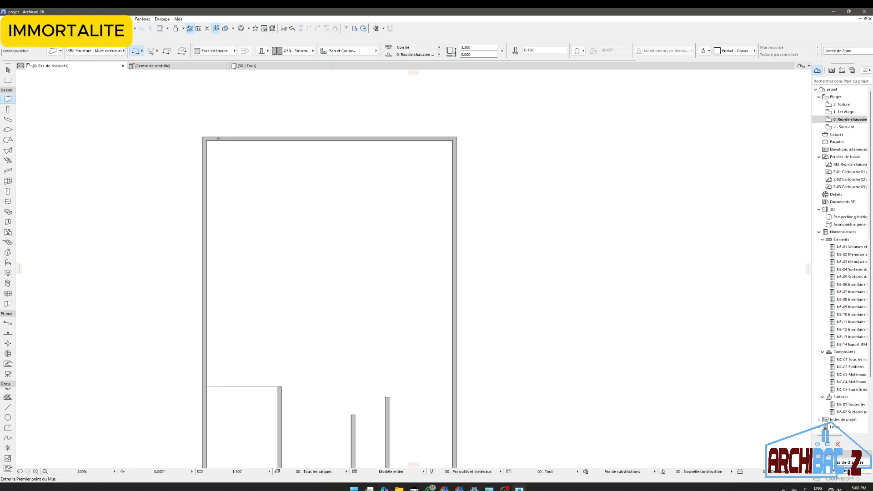
pyautogui.scroll(-2, 218, 139)
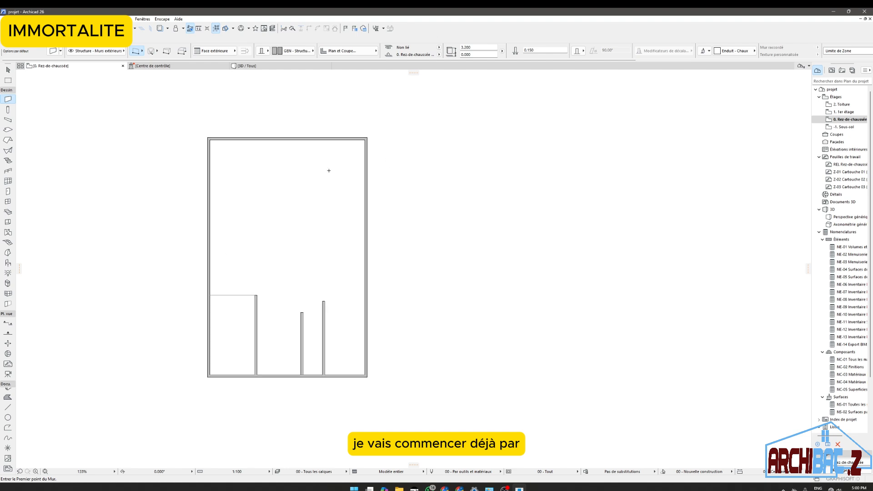
pyautogui.scroll(1, 356, 147)
pyautogui.click(8, 408)
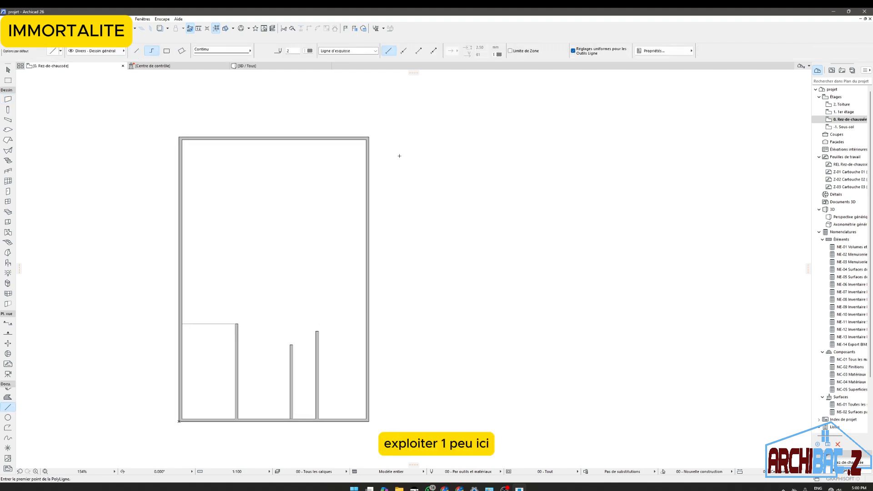
pyautogui.scroll(5, 389, 142)
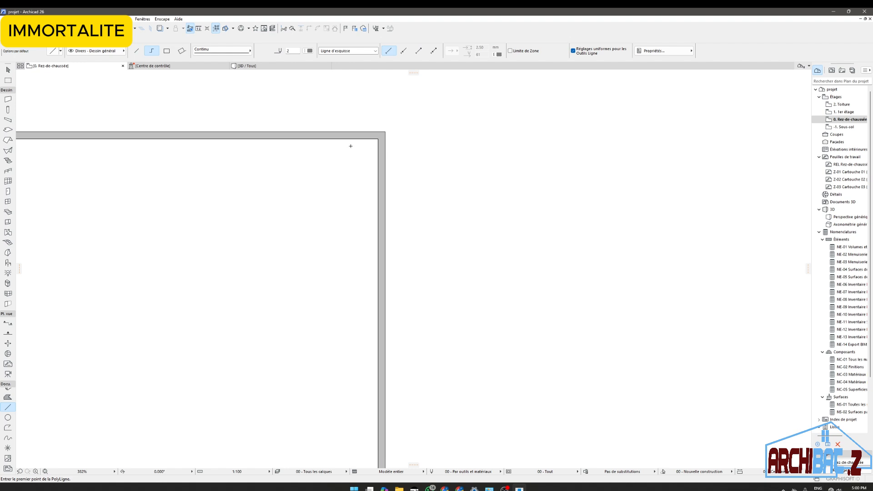
pyautogui.scroll(-5, 430, 150)
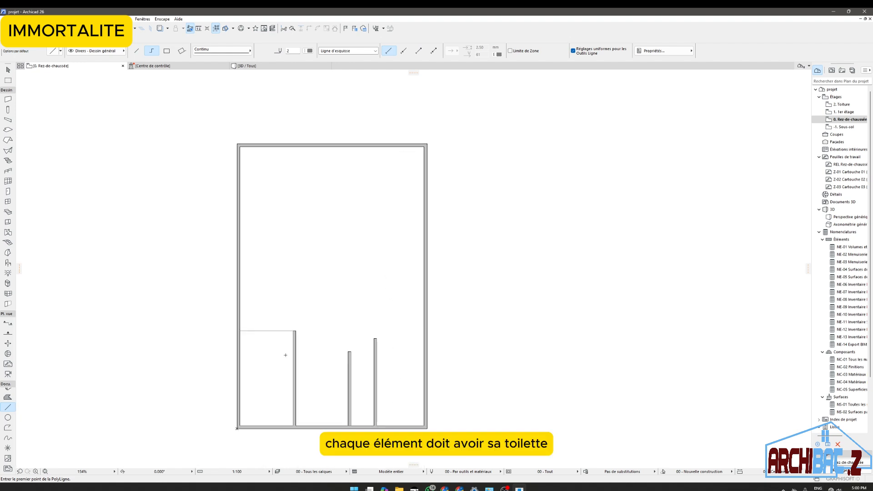
pyautogui.scroll(8, 285, 356)
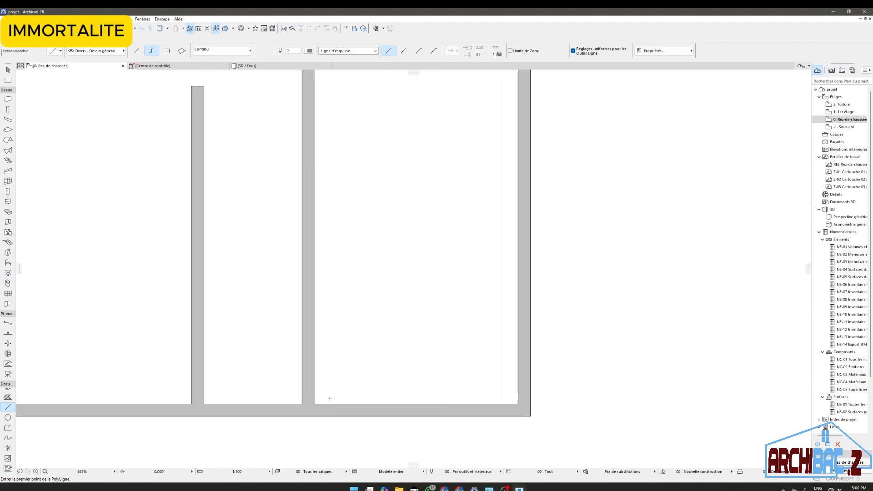
pyautogui.scroll(-6, 331, 397)
pyautogui.scroll(5, 332, 395)
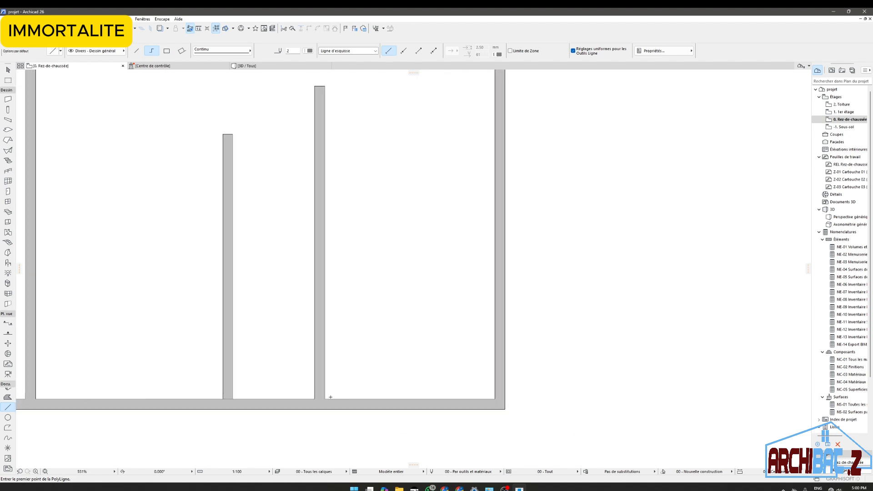
pyautogui.click(326, 398)
pyautogui.scroll(-5, 343, 353)
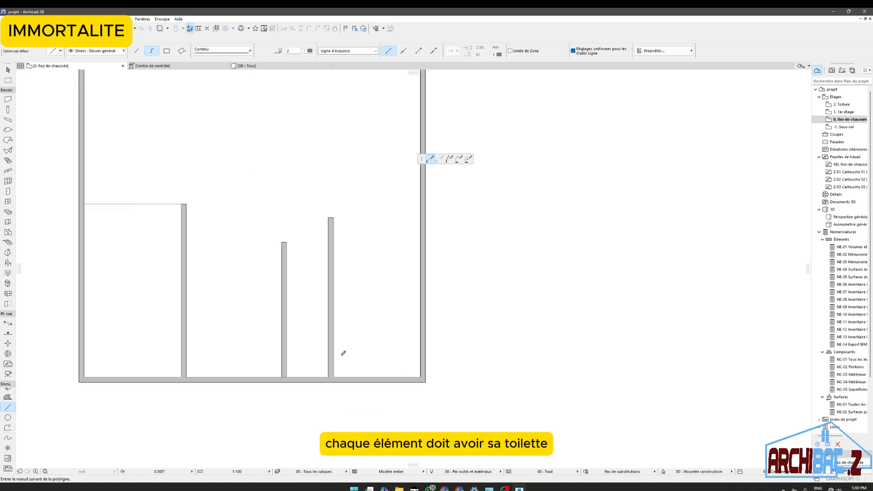
pyautogui.rightClick(347, 276)
pyautogui.click(370, 328)
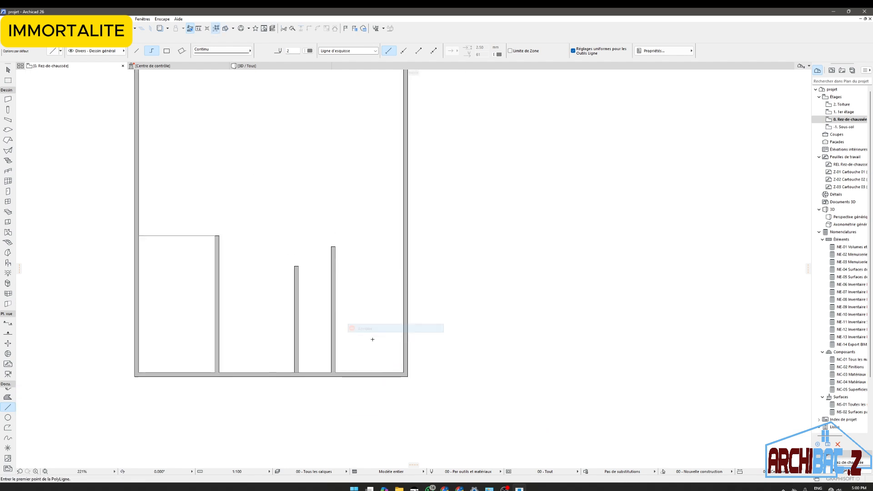
# Step: Draw a guide polyline from the outline's inner upper-left corner, 0.5 m down the left wall and horizontally across to near the right wall
pyautogui.scroll(-4, 308, 278)
pyautogui.scroll(3, 286, 187)
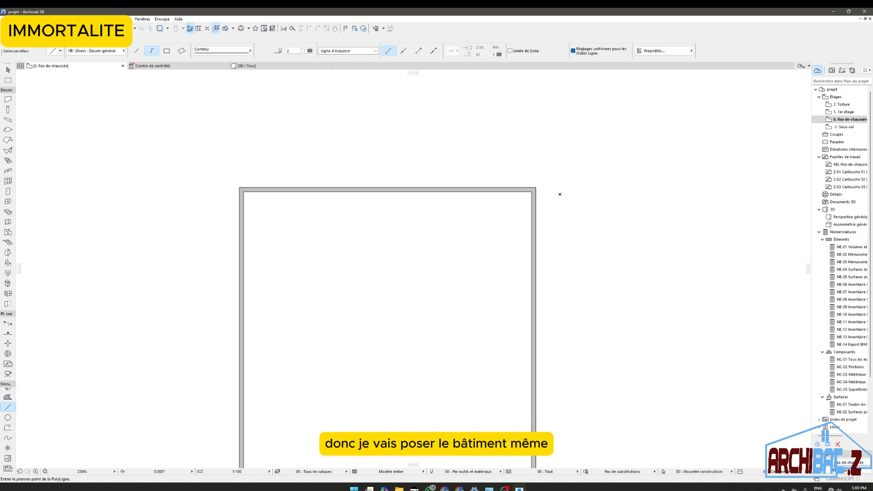
pyautogui.scroll(3, 561, 190)
pyautogui.scroll(-4, 405, 200)
pyautogui.scroll(7, 265, 189)
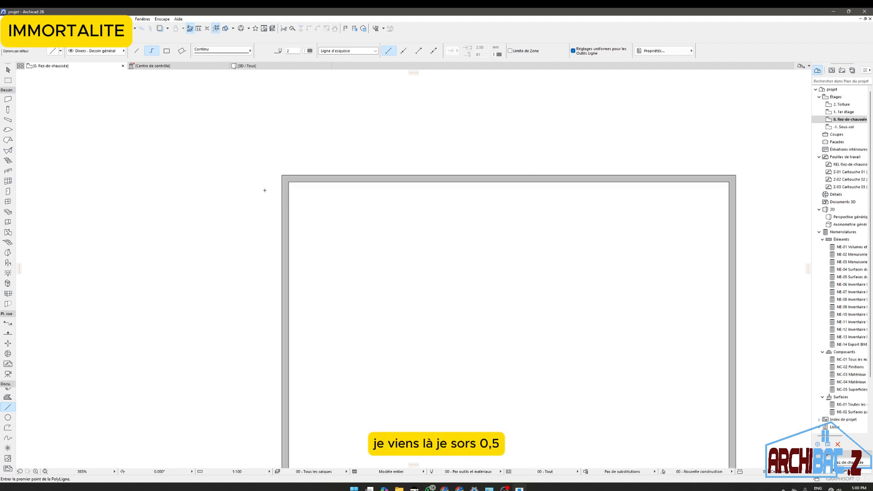
pyautogui.click(287, 172)
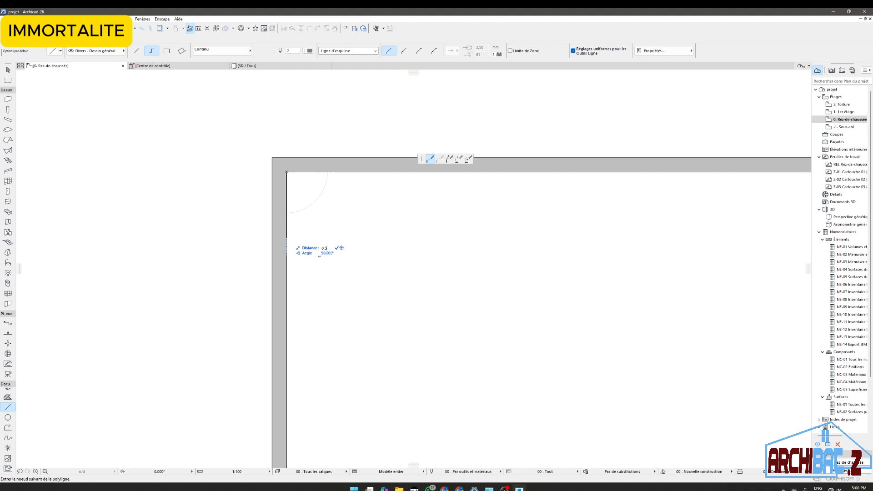
pyautogui.scroll(-4, 230, 211)
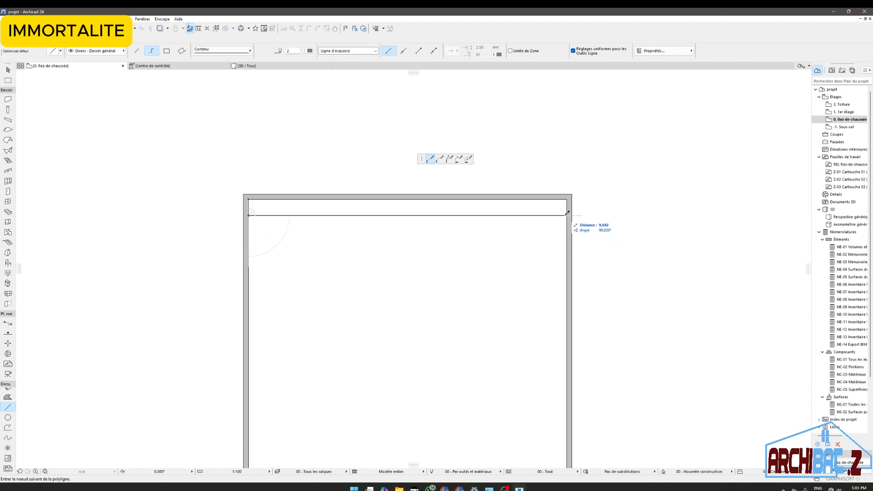
pyautogui.click(566, 215)
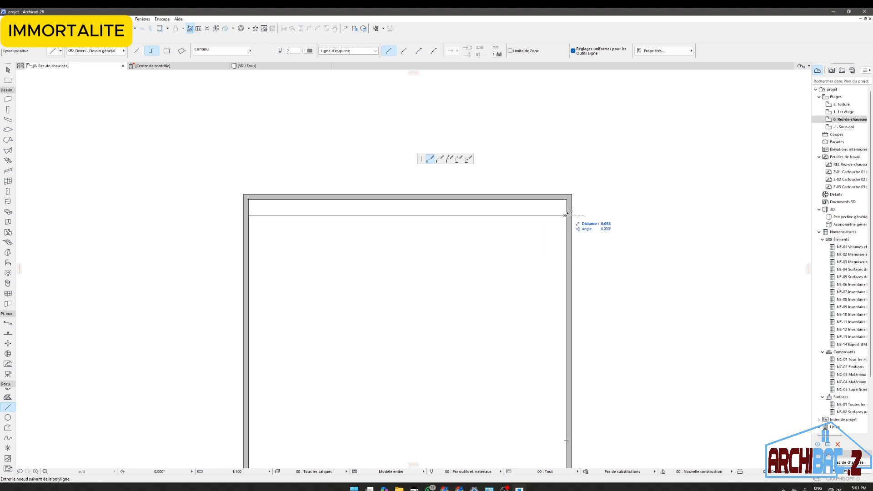
pyautogui.scroll(3, 569, 218)
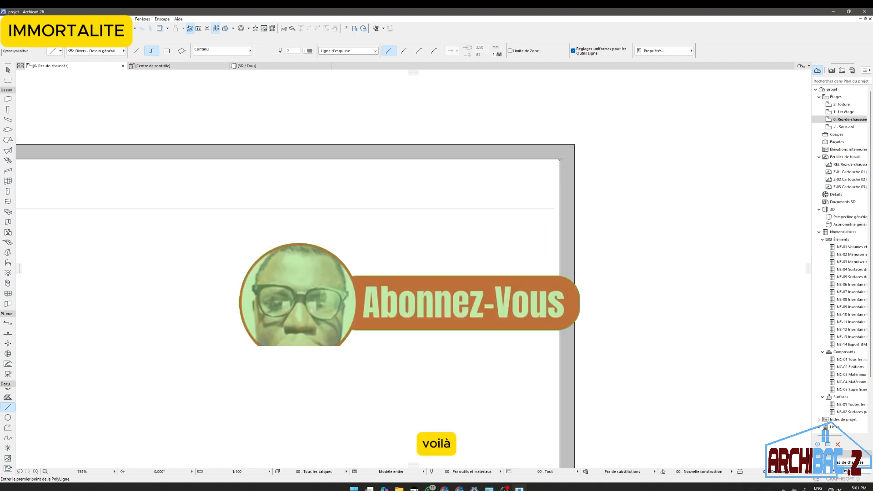
pyautogui.scroll(-3, 572, 180)
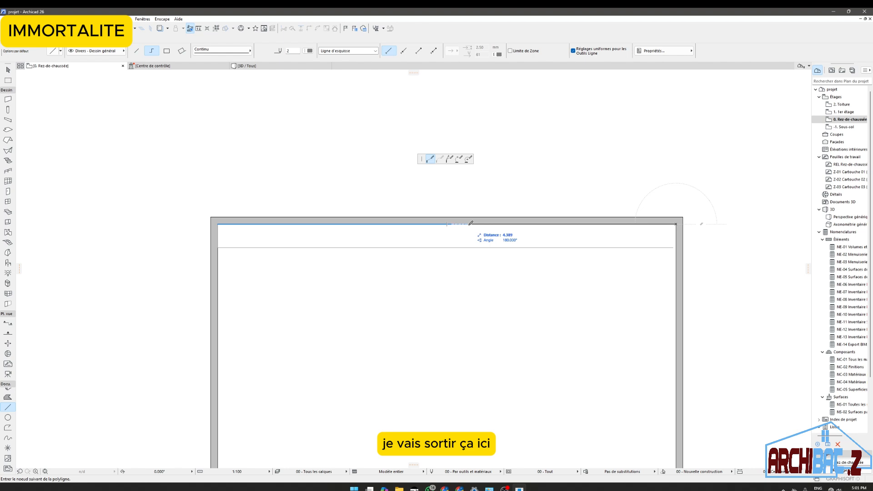
pyautogui.rightClick(448, 230)
pyautogui.click(497, 287)
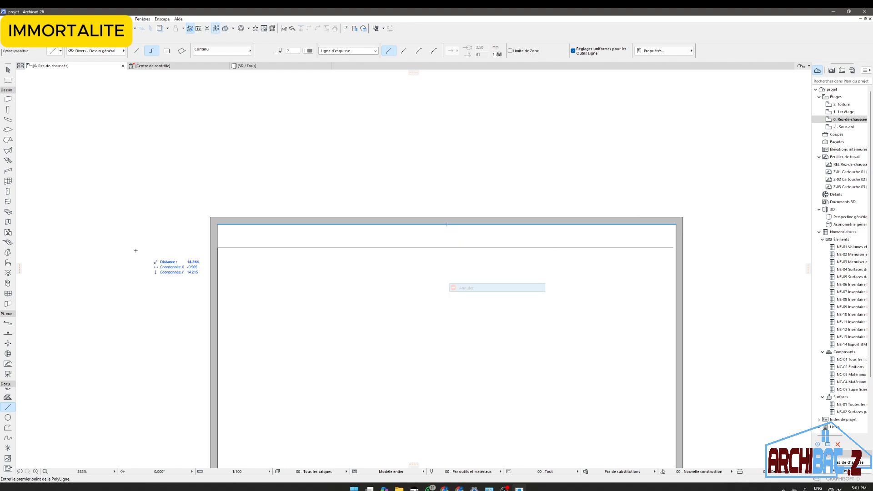
# Step: Draw a guide polyline from the horizontal guide's left end, 0.5 m right along it and vertically down, ending above the garage
pyautogui.scroll(3, 223, 253)
pyautogui.click(213, 246)
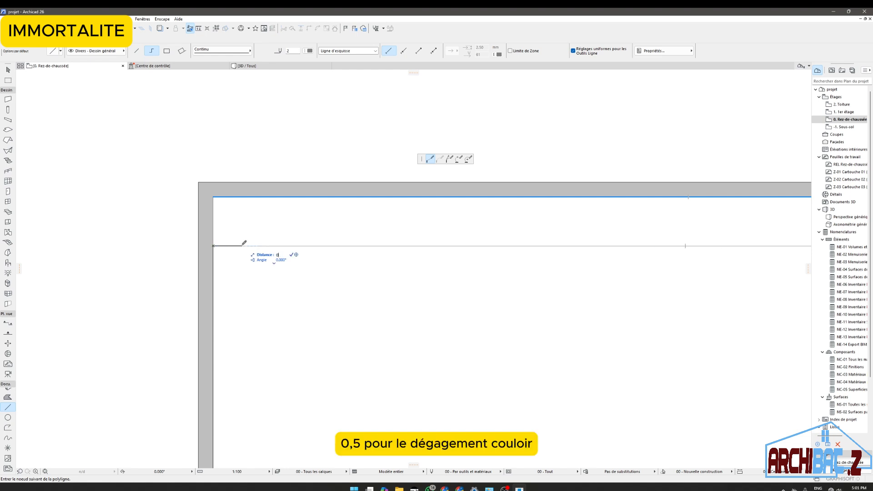
pyautogui.click(263, 246)
pyautogui.scroll(-5, 335, 173)
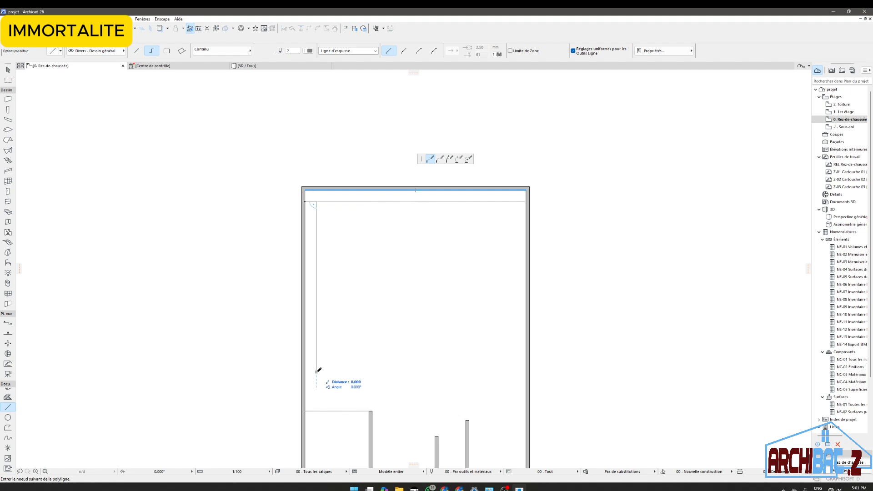
pyautogui.doubleClick(316, 371)
# Step: Draw the building's left wall down along the new vertical guide line, starting at the horizontal guide
pyautogui.click(8, 104)
pyautogui.scroll(5, 321, 209)
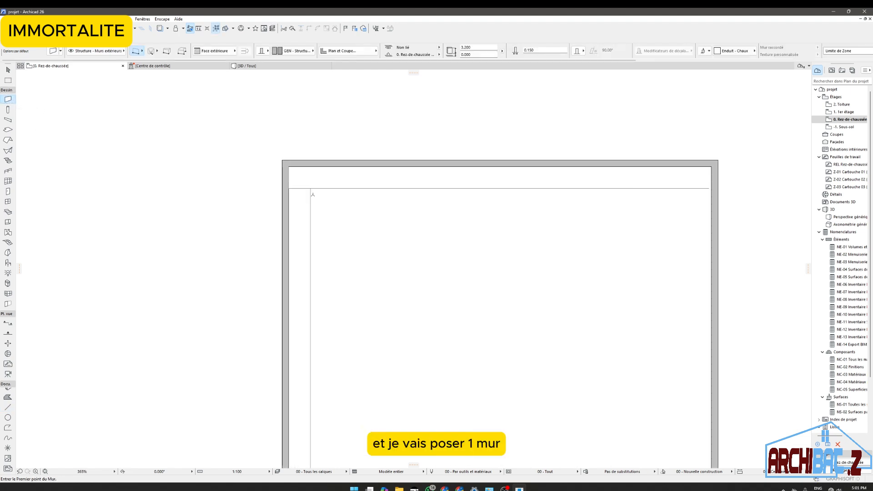
pyautogui.click(303, 174)
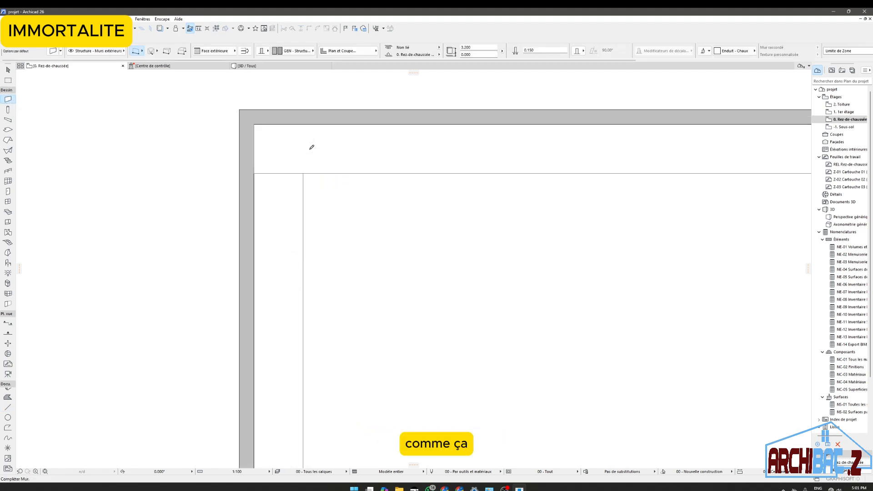
pyautogui.scroll(-5, 312, 150)
pyautogui.click(309, 306)
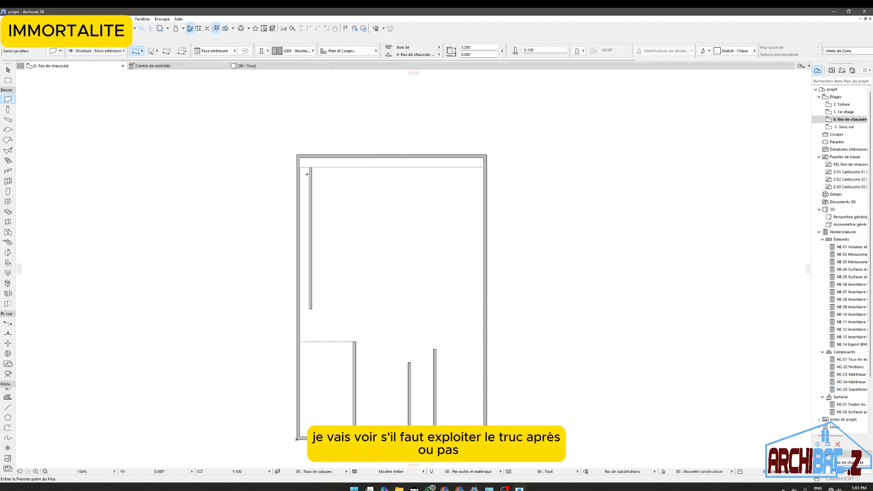
# Step: Draw the building's rear wall rightward along the horizontal guide from the left wall's upper-left corner, with the reference line set to Face intérieure
pyautogui.scroll(8, 297, 167)
pyautogui.scroll(1, 298, 167)
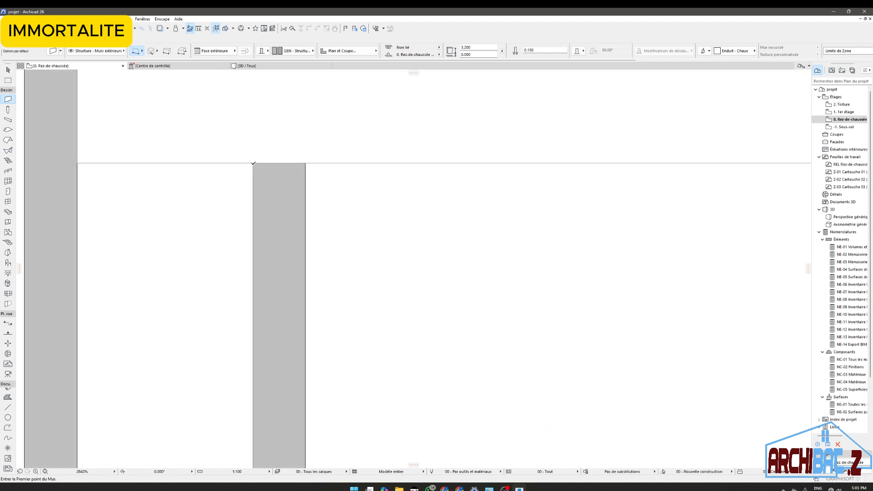
pyautogui.click(252, 163)
pyautogui.click(226, 53)
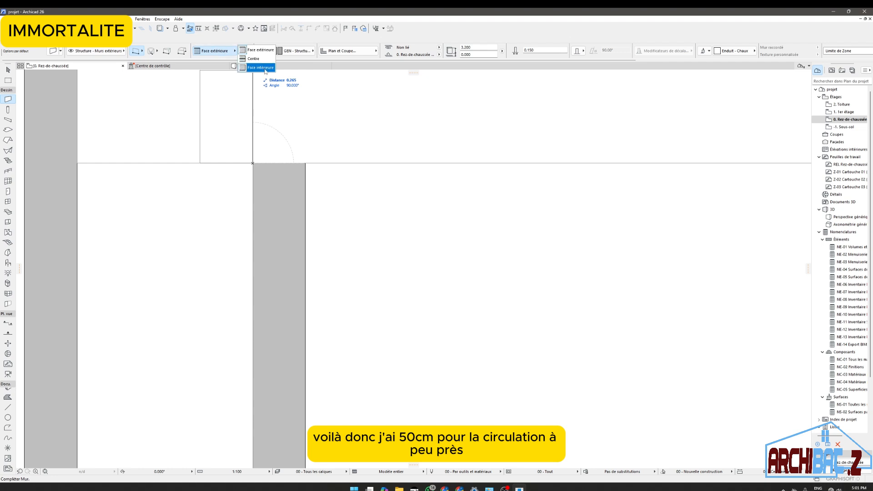
pyautogui.click(261, 69)
pyautogui.scroll(-8, 190, 200)
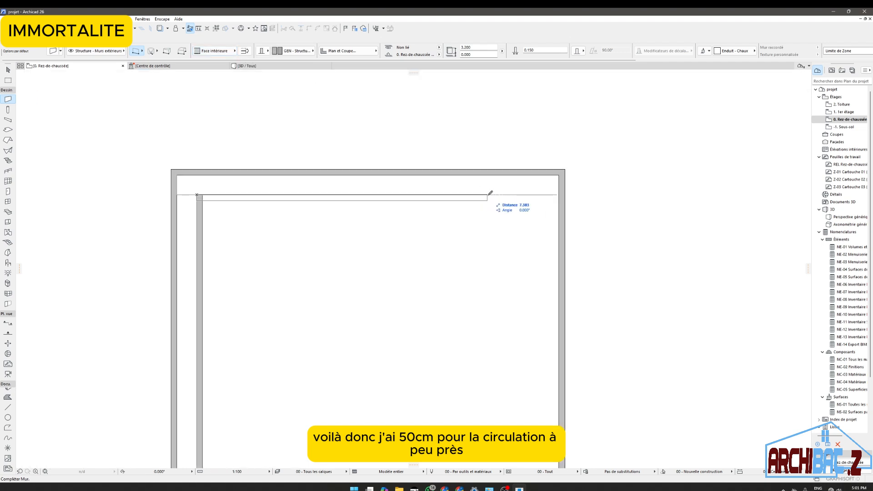
pyautogui.click(522, 198)
pyautogui.scroll(-4, 369, 237)
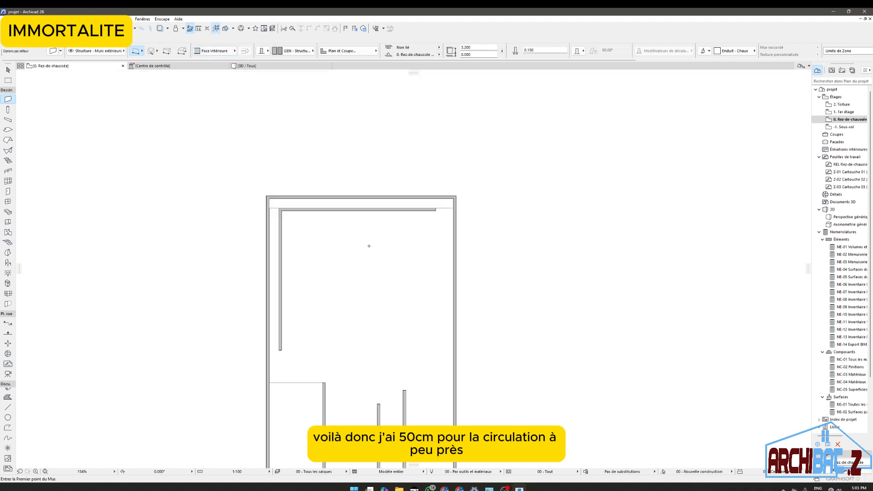
# Step: Draw the main bedroom's guide polyline from the new walls' inner upper-left corner, 3 m right along the rear wall and vertically down
pyautogui.click(8, 407)
pyautogui.scroll(8, 291, 223)
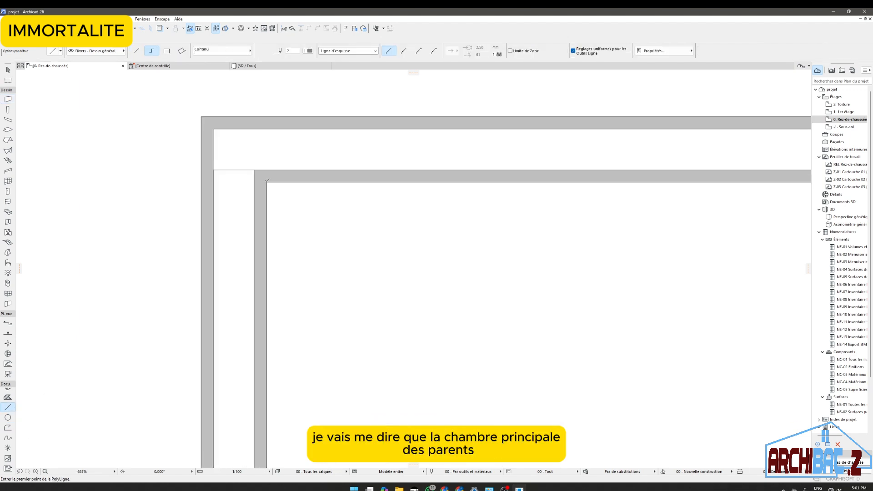
pyautogui.click(282, 211)
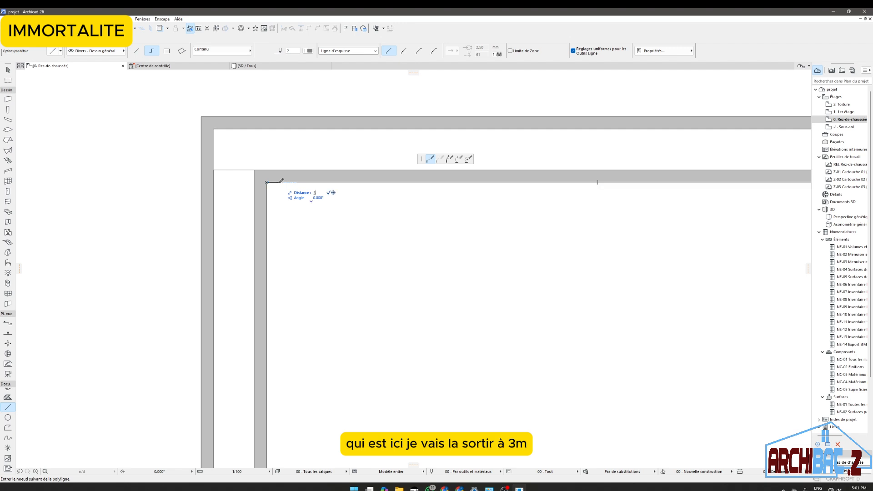
pyautogui.scroll(-3, 340, 164)
pyautogui.click(370, 179)
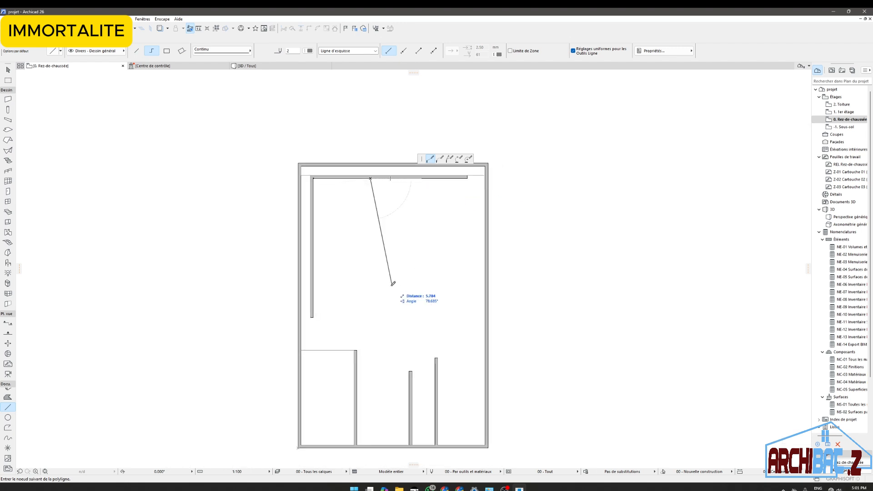
pyautogui.doubleClick(370, 281)
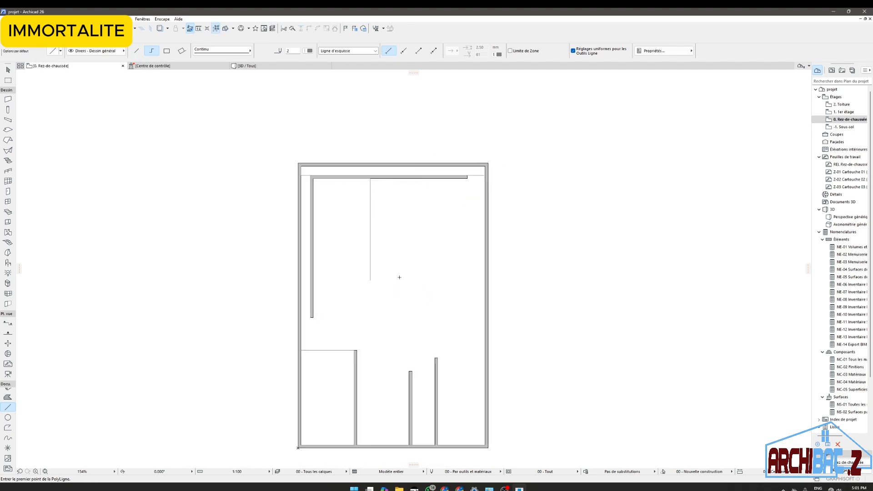
# Step: Draw the main bedroom's partition wall 4 m down the vertical guide line from the rear wall, with the reference line set to Face extérieure
pyautogui.click(9, 100)
pyautogui.scroll(7, 359, 178)
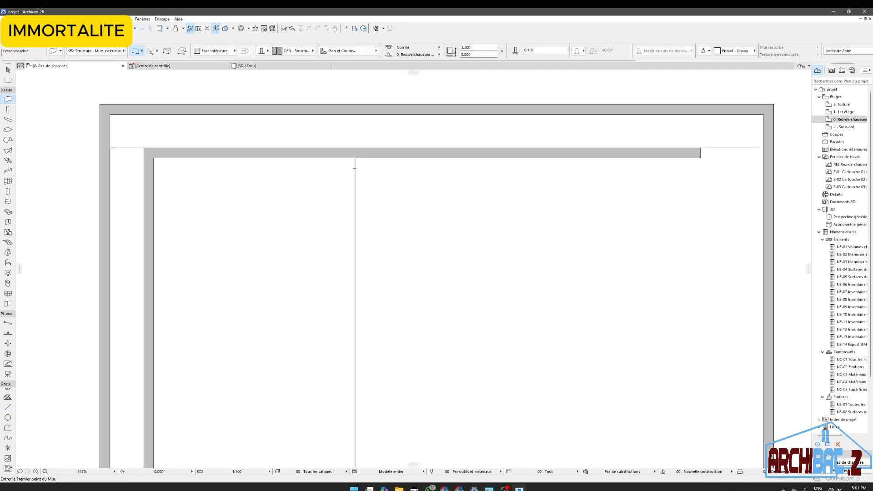
pyautogui.click(353, 154)
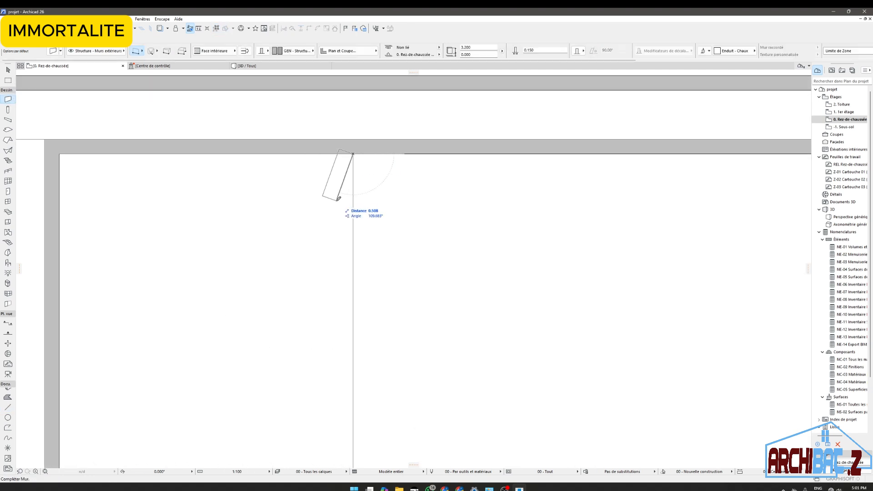
pyautogui.click(210, 51)
pyautogui.click(255, 50)
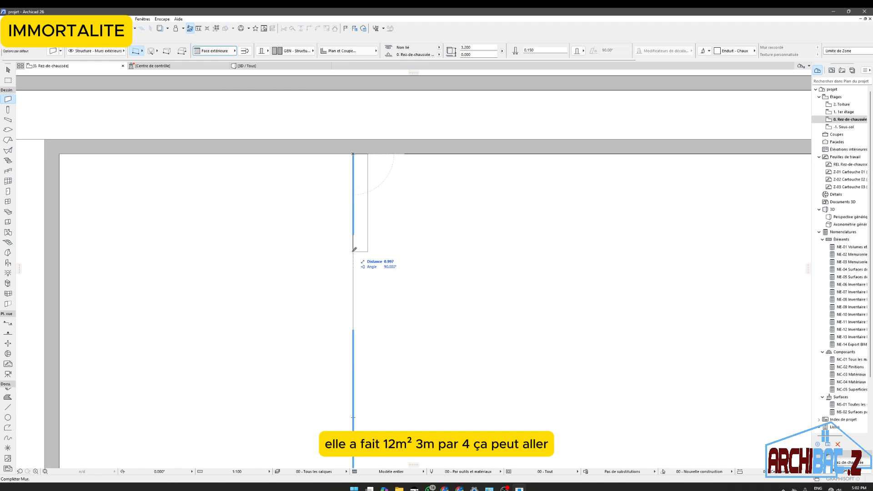
pyautogui.write('4')
pyautogui.press('Return')
pyautogui.scroll(-5, 357, 415)
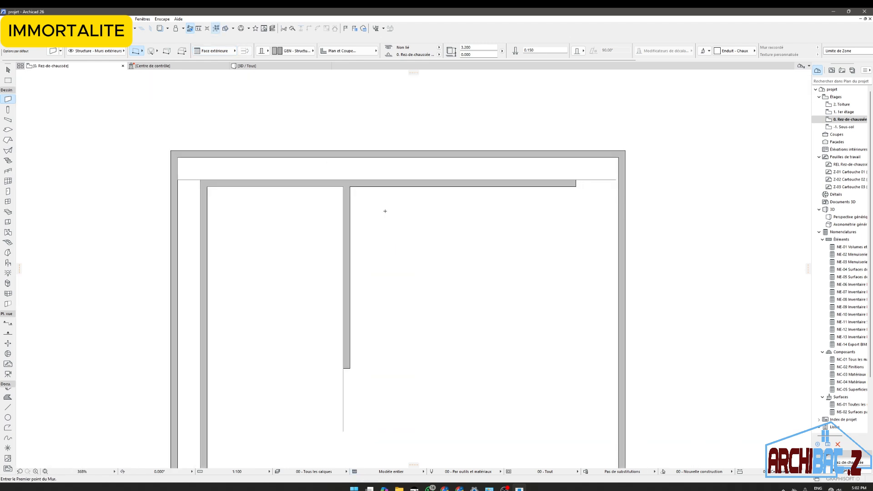
# Step: Draw the parents' shower guide polyline from the bedroom partition's upper-right corner, 1.3 m right along the rear wall and vertically down
pyautogui.click(8, 407)
pyautogui.scroll(4, 360, 204)
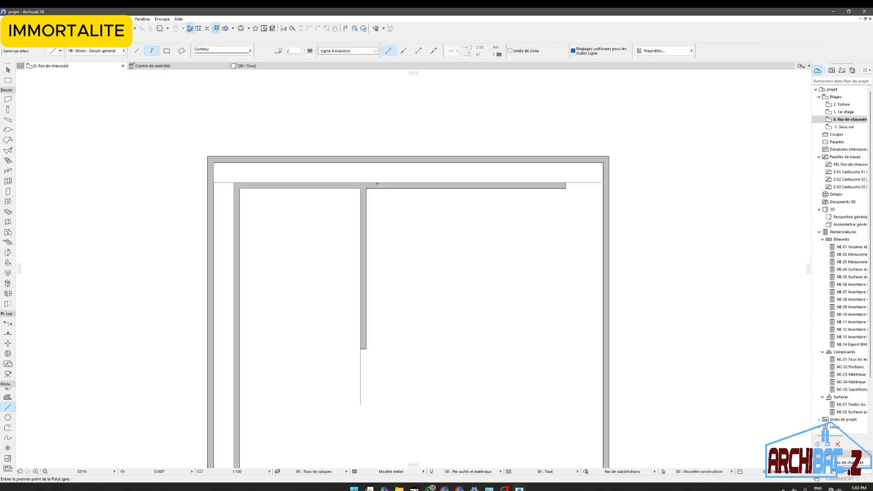
pyautogui.click(365, 185)
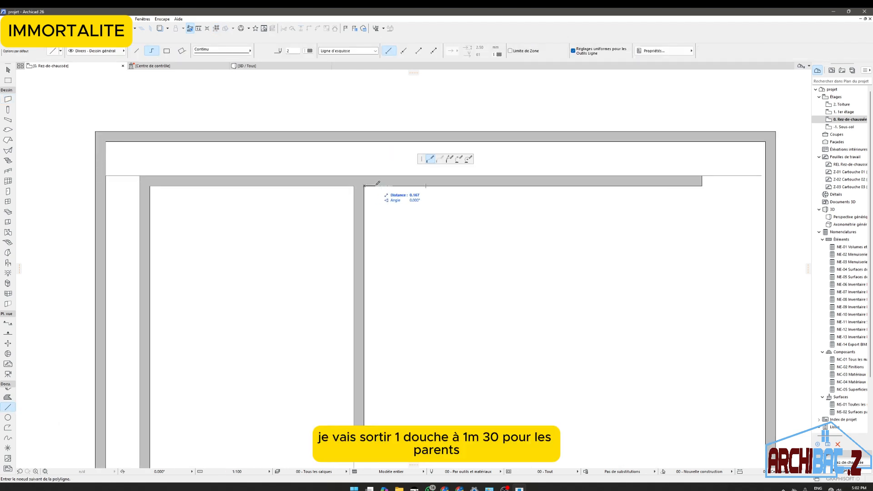
pyautogui.write('1')
pyautogui.write('.053')
pyautogui.press('Return')
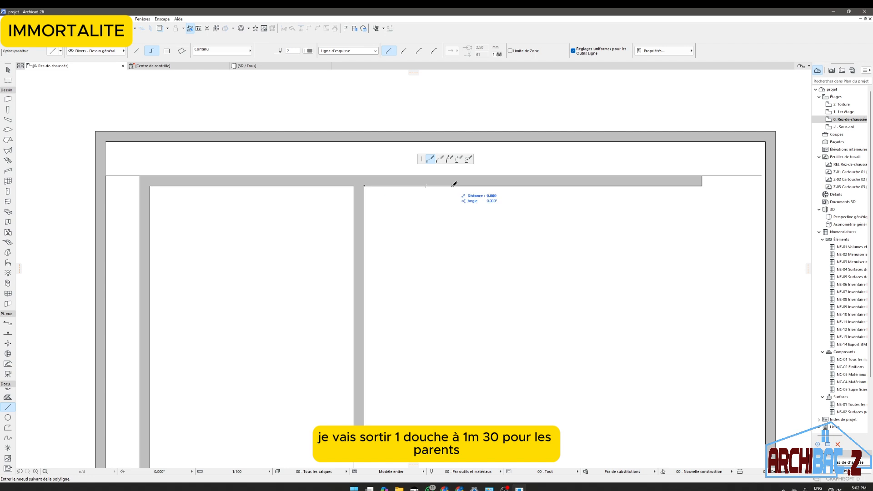
pyautogui.scroll(-3, 450, 182)
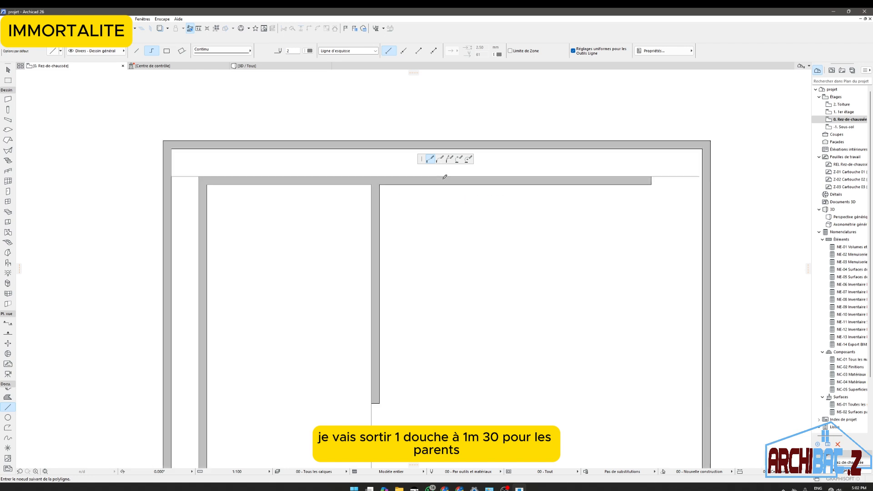
pyautogui.doubleClick(448, 302)
# Step: Draw the parents' shower wall from the rear wall down along the new vertical guide, stopping just above the guide's lower end
pyautogui.click(8, 99)
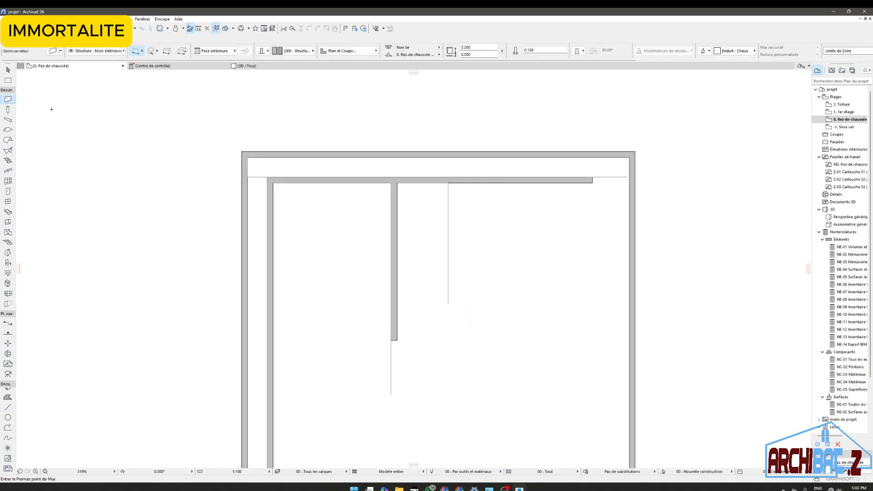
pyautogui.scroll(3, 454, 189)
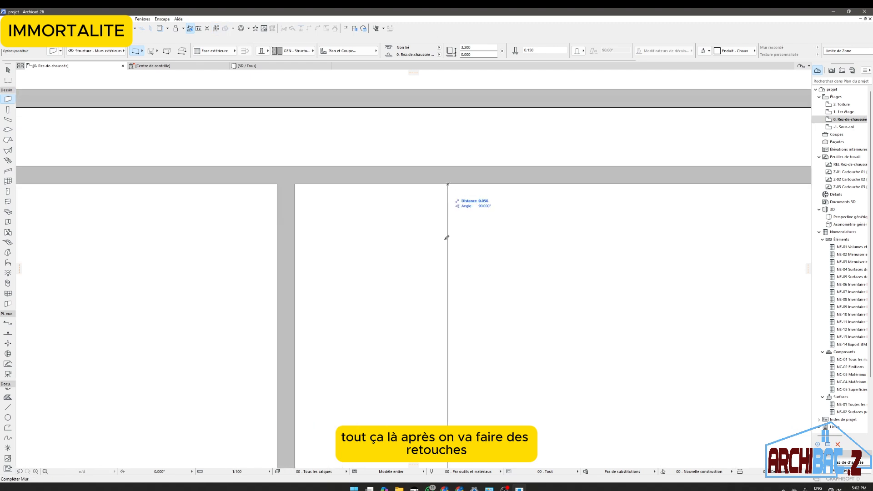
pyautogui.click(449, 184)
pyautogui.scroll(-3, 450, 187)
pyautogui.click(417, 312)
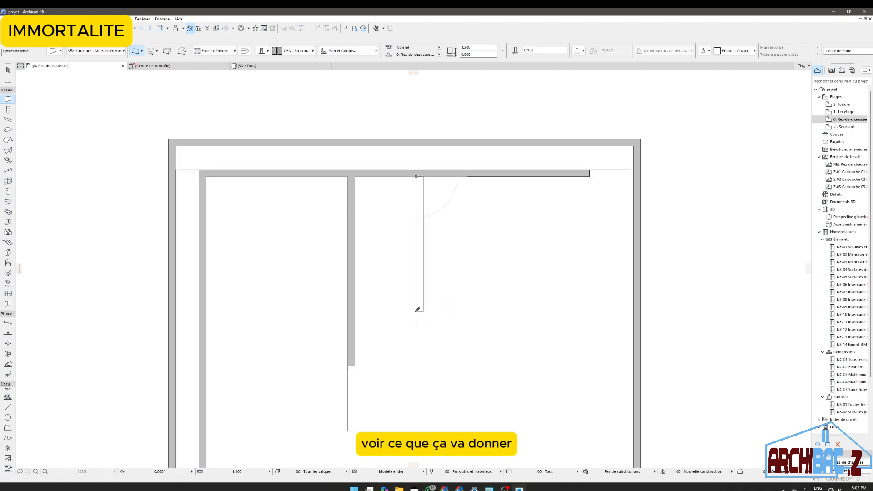
# Step: Draw the second shower's guide polyline from the parents' shower wall's upper-right corner, 1.2 m right along the rear wall and vertically down
pyautogui.click(8, 408)
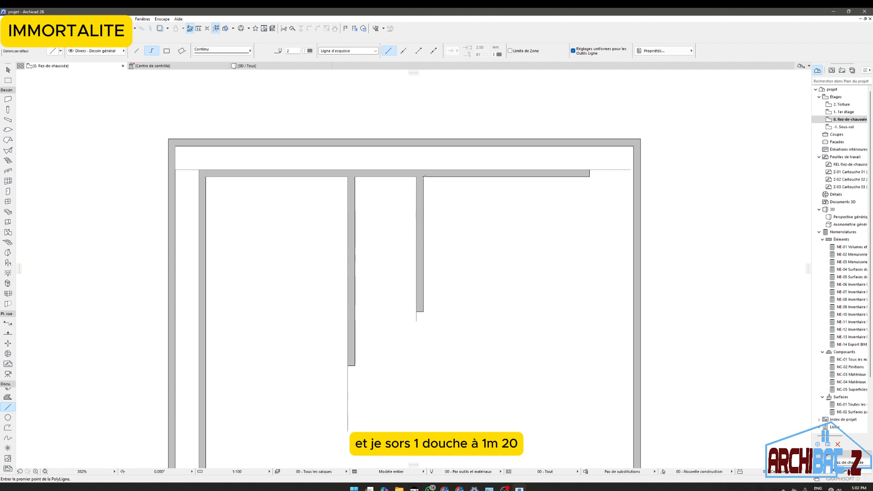
pyautogui.scroll(4, 423, 176)
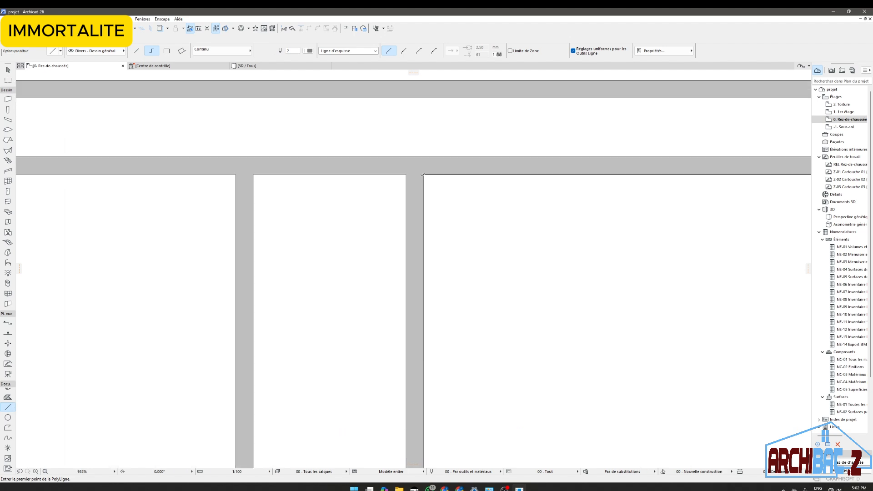
pyautogui.click(422, 175)
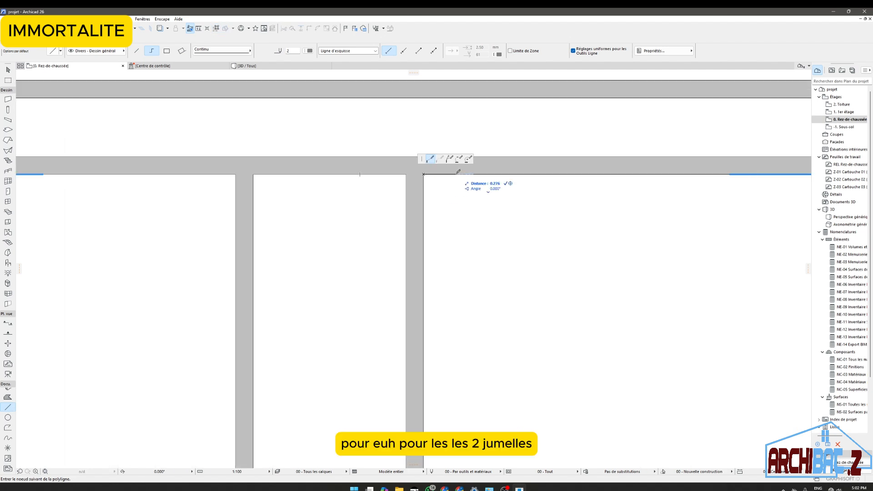
pyautogui.press('Return')
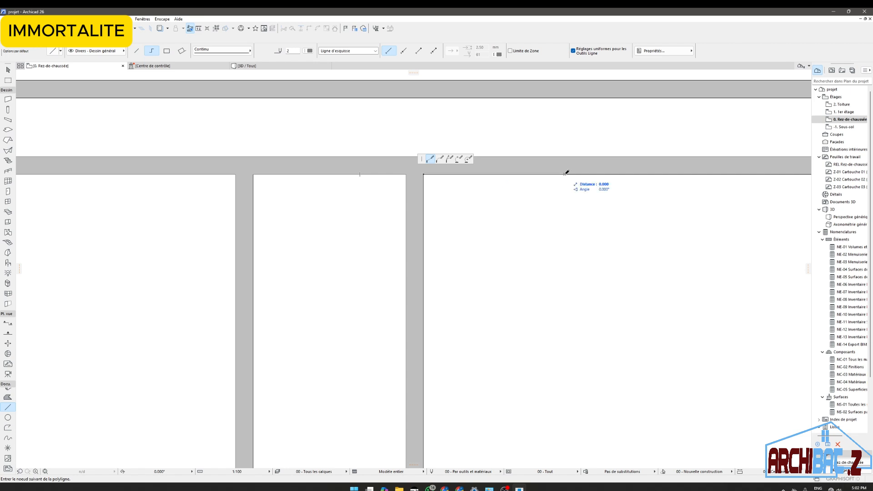
pyautogui.scroll(-3, 464, 148)
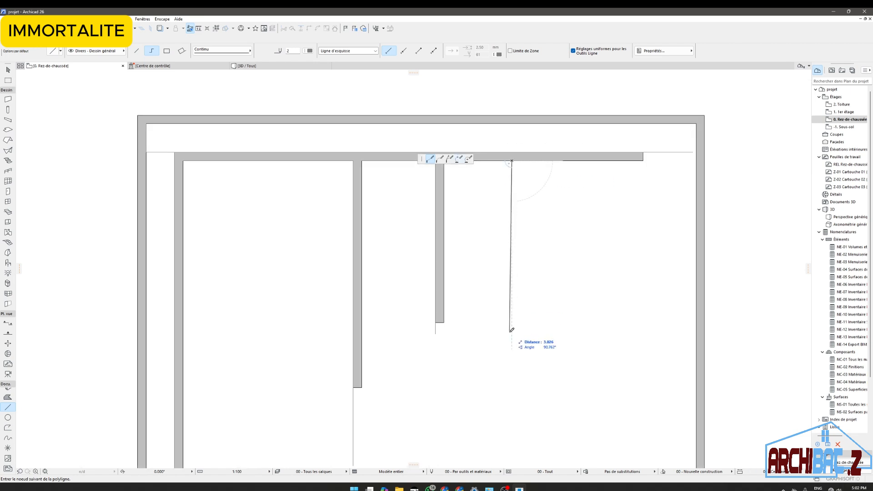
pyautogui.doubleClick(511, 335)
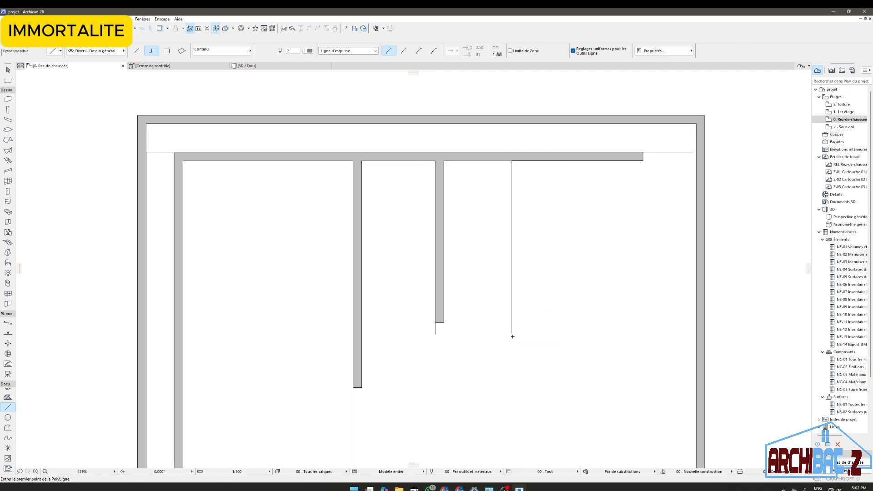
# Step: Draw the second shower's wall from the rear wall down along the new vertical guide line to the guide's lower end
pyautogui.click(8, 100)
pyautogui.scroll(3, 506, 161)
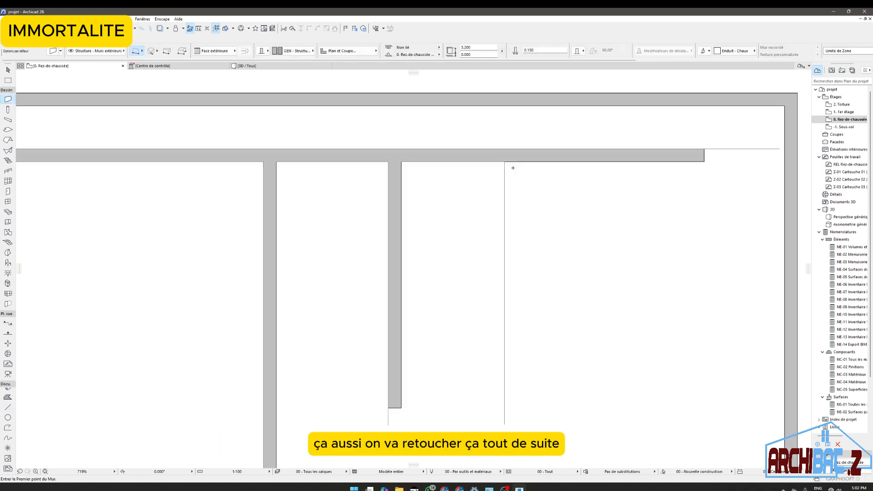
pyautogui.click(502, 161)
pyautogui.scroll(-5, 504, 248)
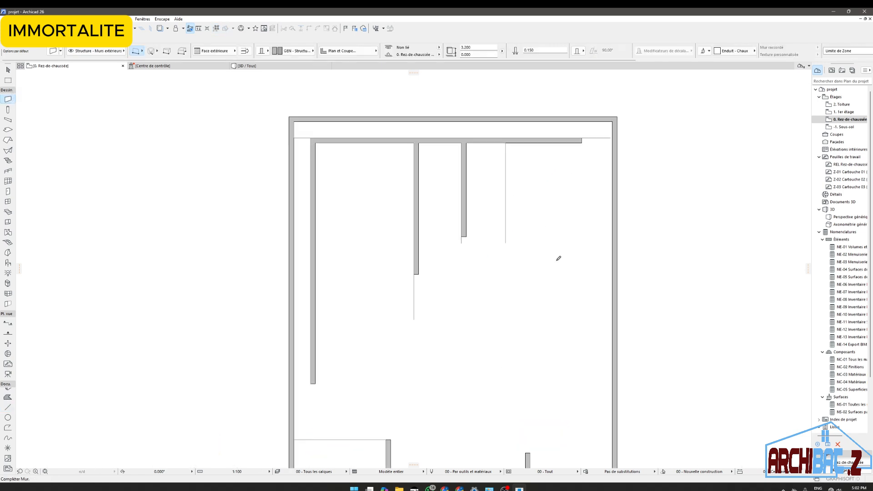
pyautogui.click(508, 242)
# Step: Stretch the house's rear wall at its right end until it meets the right enclosure wall
pyautogui.scroll(5, 535, 175)
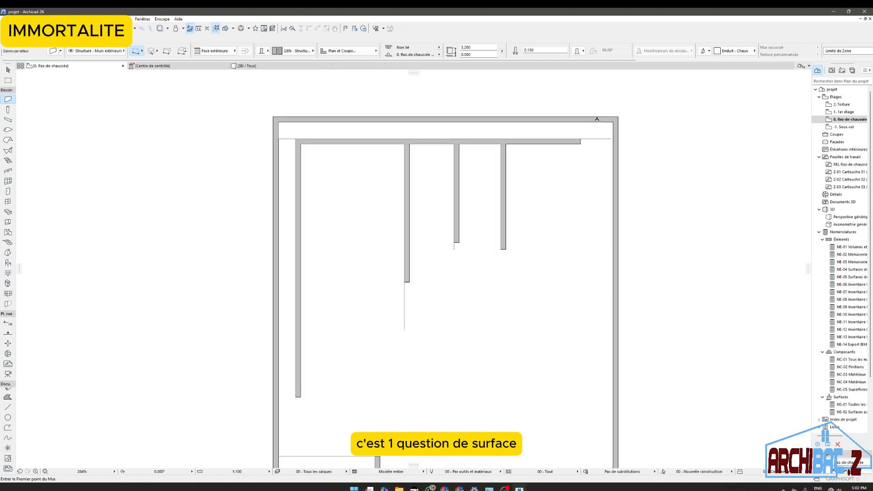
pyautogui.keyDown('shift'); pyautogui.click(564, 160); pyautogui.keyUp('shift')
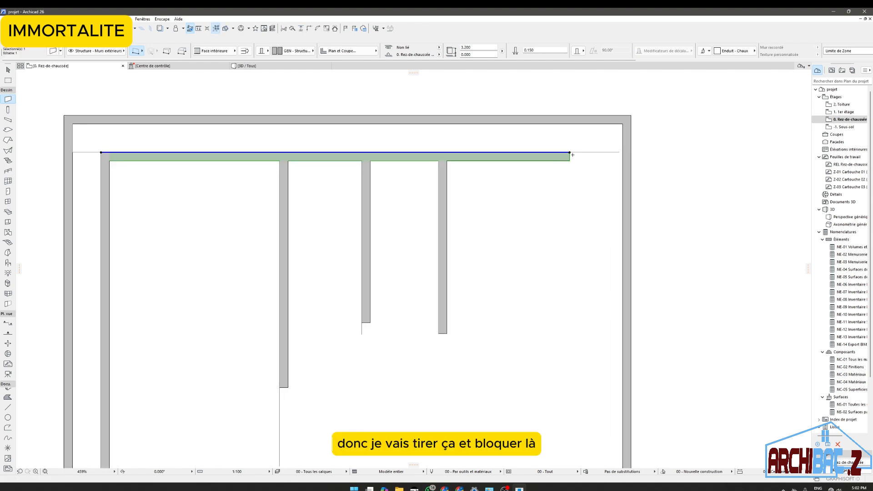
pyautogui.click(570, 152)
pyautogui.click(633, 166)
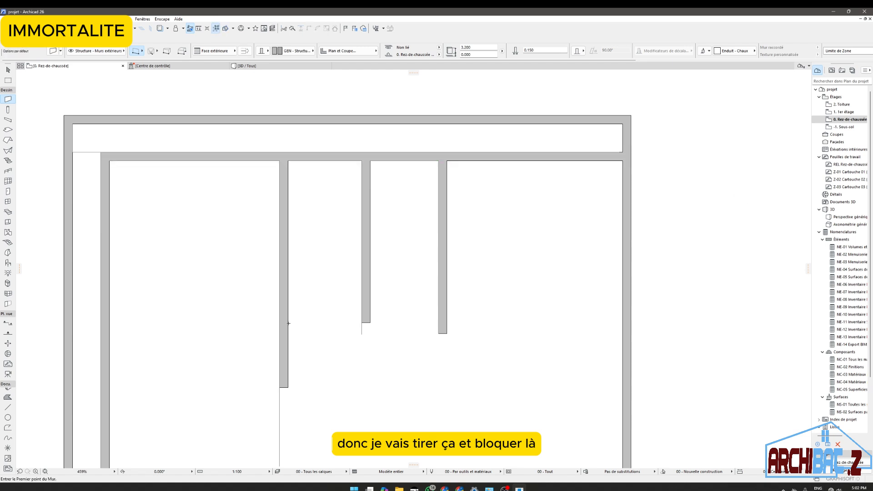
# Step: Measure the remaining room width from the second shower's wall to the right enclosure wall, leaving no line behind
pyautogui.scroll(-3, 414, 214)
pyautogui.click(8, 409)
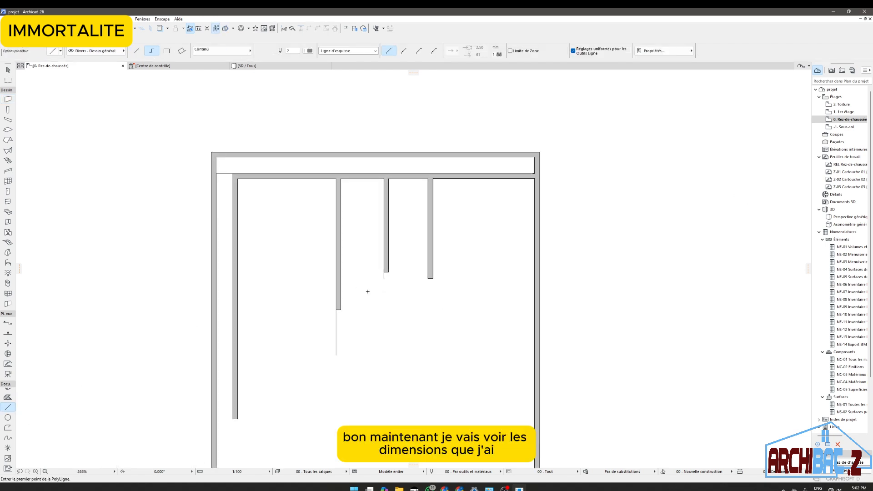
pyautogui.scroll(4, 432, 180)
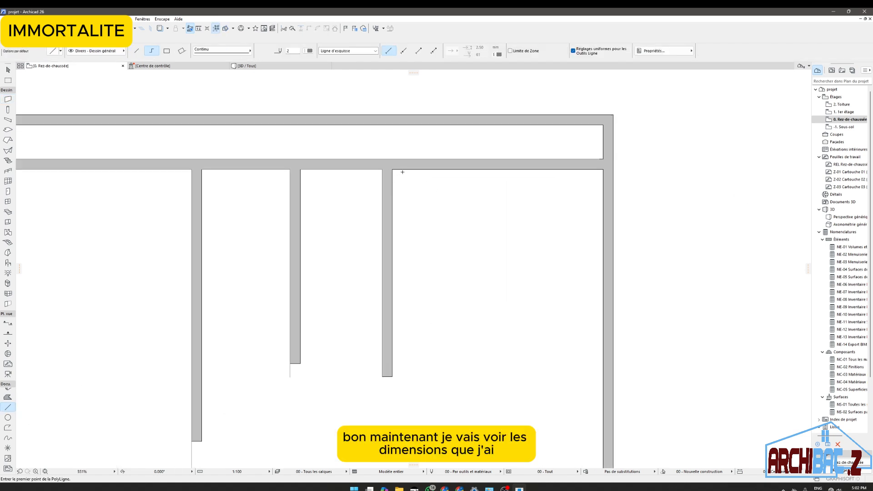
pyautogui.click(392, 169)
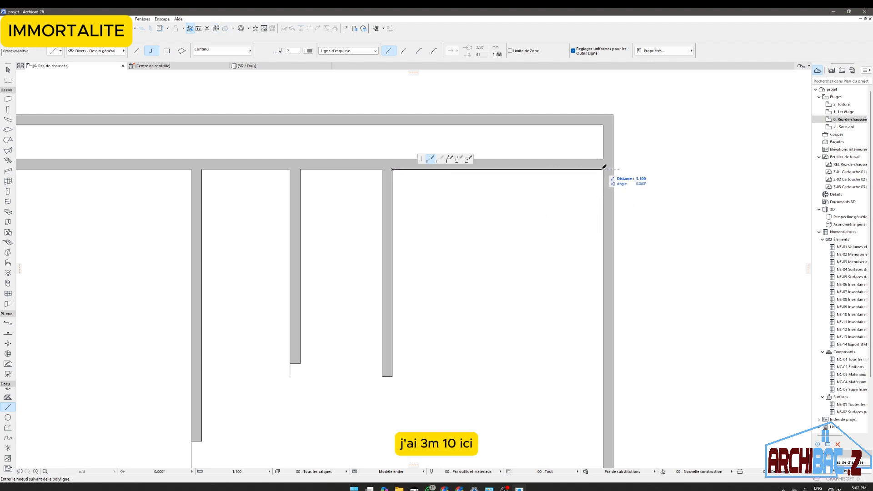
pyautogui.rightClick(507, 190)
pyautogui.click(527, 245)
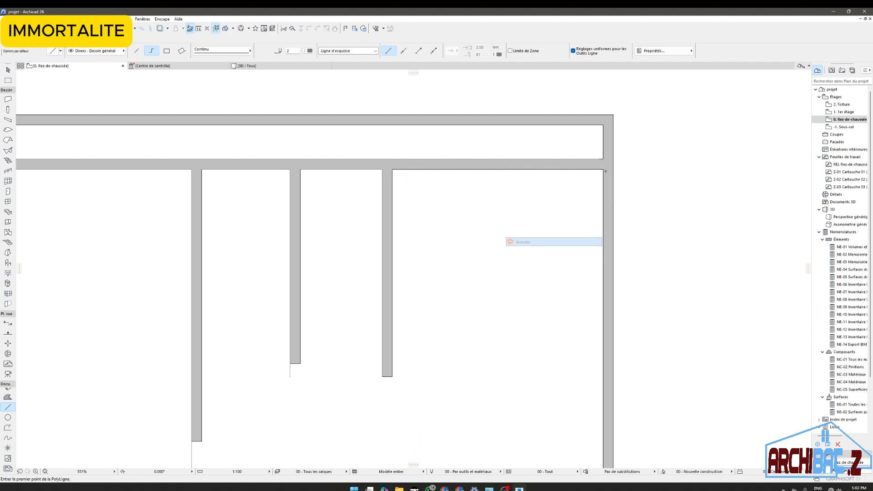
# Step: Draw a guide polyline from the right enclosure wall's inner corner, 3 m left along the rear wall and vertically down
pyautogui.click(603, 170)
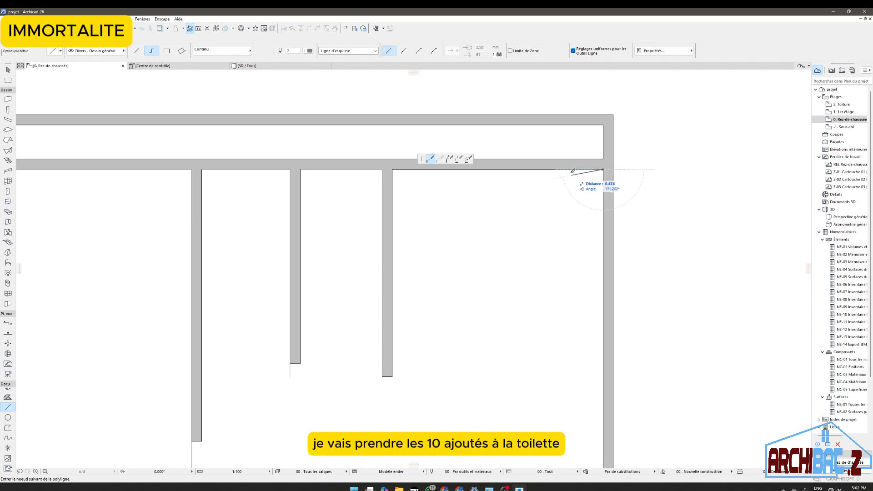
pyautogui.write('3')
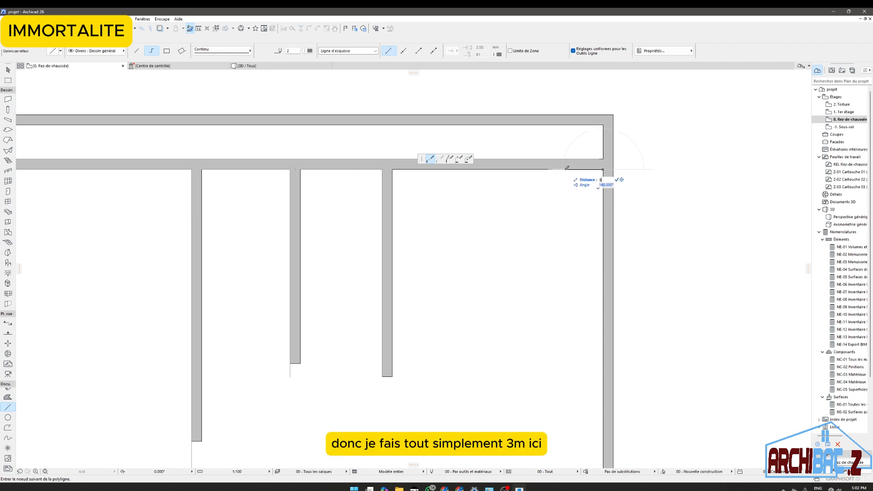
pyautogui.press('Return')
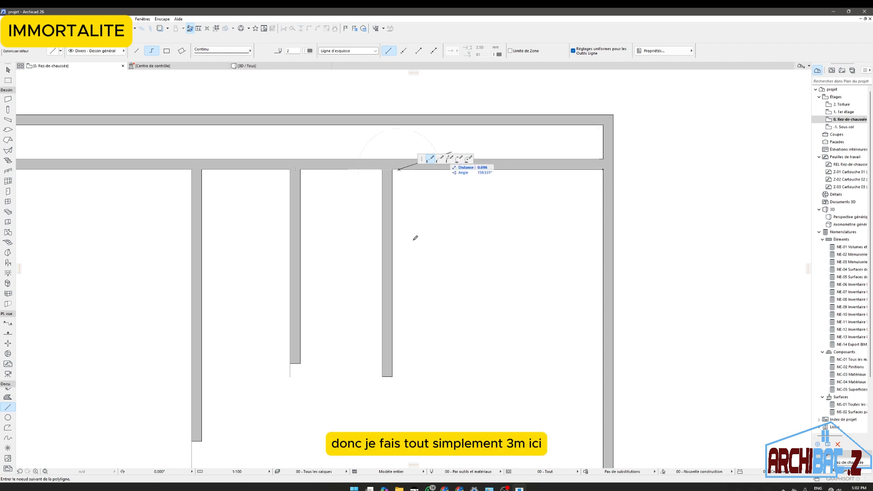
pyautogui.doubleClick(400, 283)
# Step: Move the second shower's wall right so that its right face lies on the new vertical guide line
pyautogui.keyDown('shift'); pyautogui.click(392, 245); pyautogui.keyUp('shift')
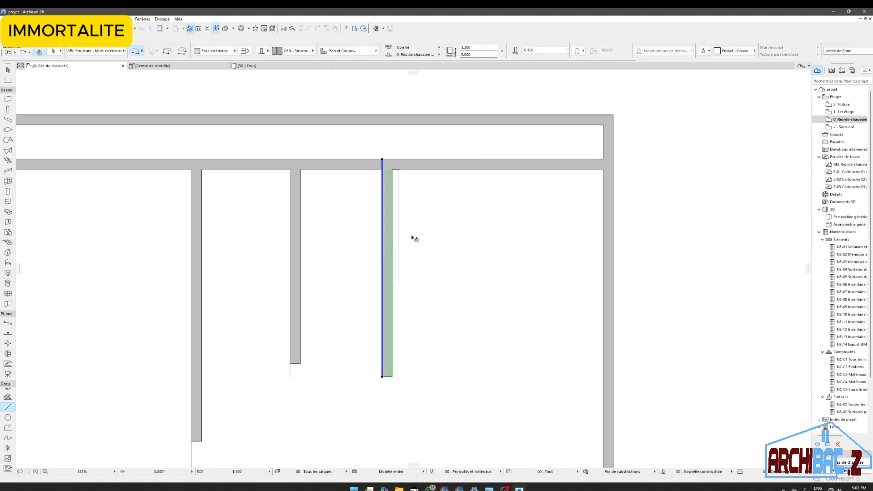
pyautogui.hotkey('ctrl', 't')
pyautogui.scroll(1, 401, 166)
pyautogui.scroll(5, 401, 165)
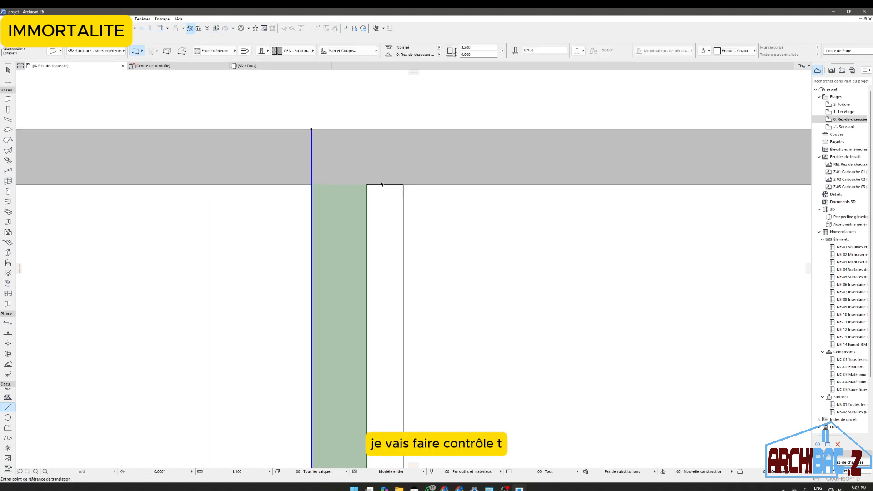
pyautogui.click(360, 187)
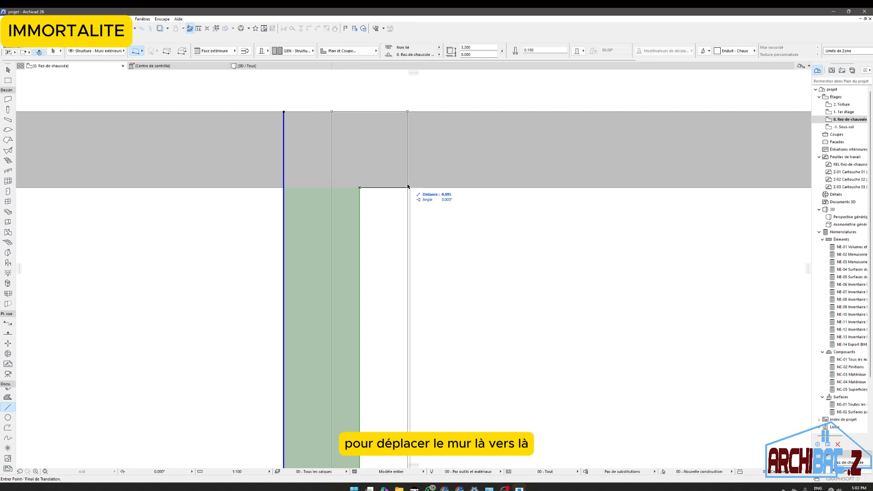
pyautogui.click(410, 188)
pyautogui.scroll(-3, 477, 169)
pyautogui.scroll(-3, 477, 168)
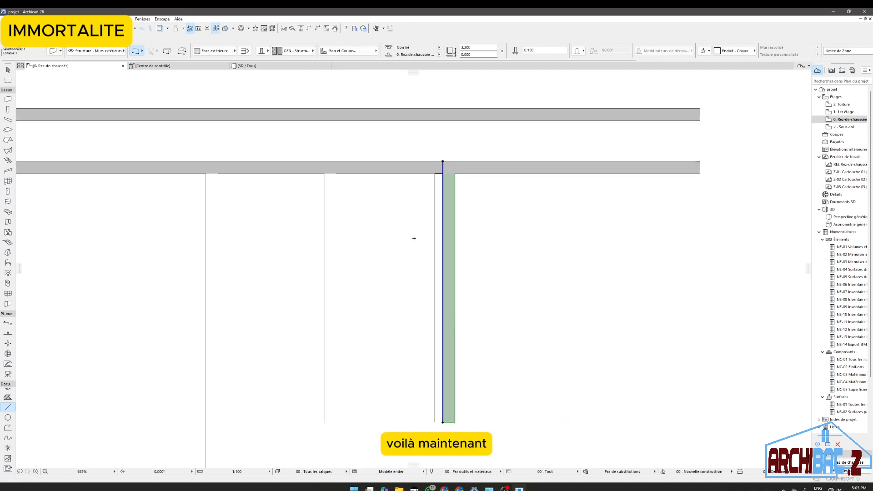
# Step: Delete the old vertical guide line left beside the moved shower wall
pyautogui.press('Escape')
pyautogui.keyDown('shift'); pyautogui.click(434, 255); pyautogui.keyUp('shift')
pyautogui.press('Delete')
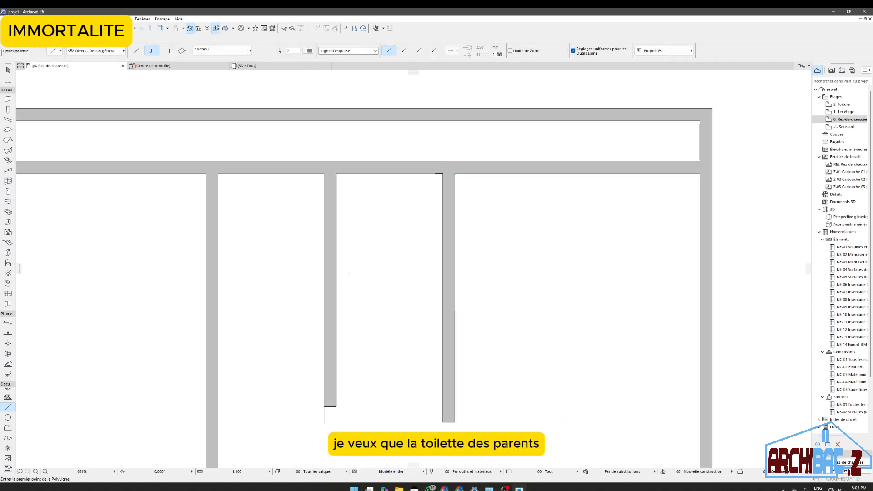
pyautogui.scroll(2, 436, 182)
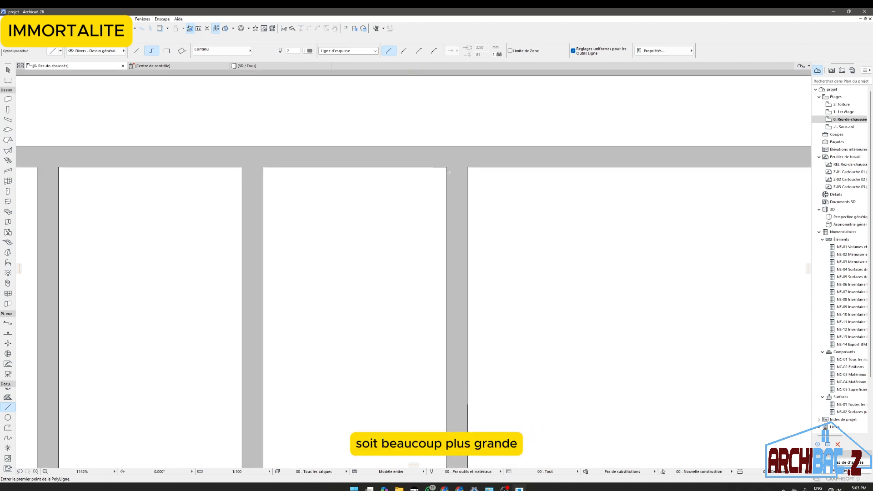
# Step: Draw a guide polyline from the rear inner corner at the second shower's right wall, 1.2 m left along the rear wall and vertically down
pyautogui.click(442, 173)
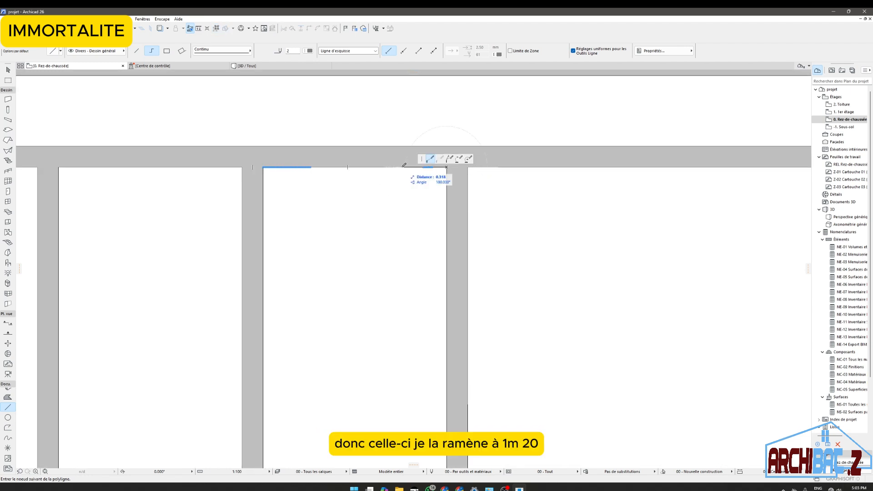
pyautogui.click(277, 167)
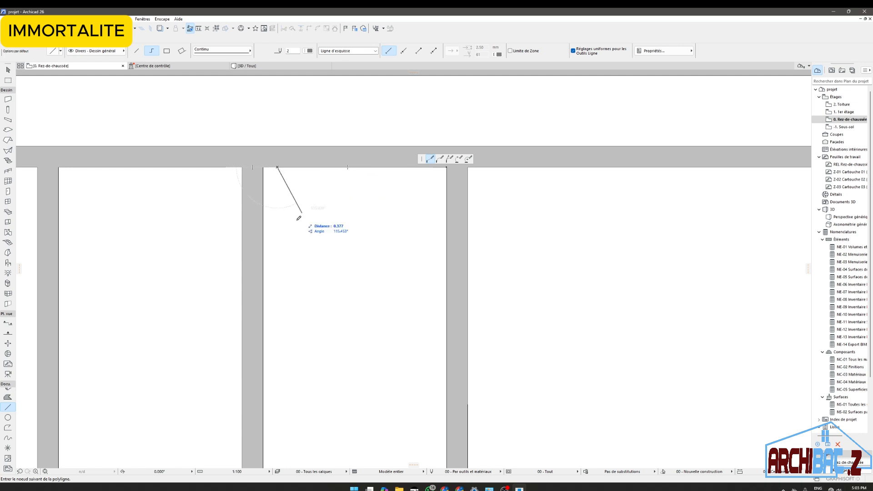
pyautogui.doubleClick(277, 248)
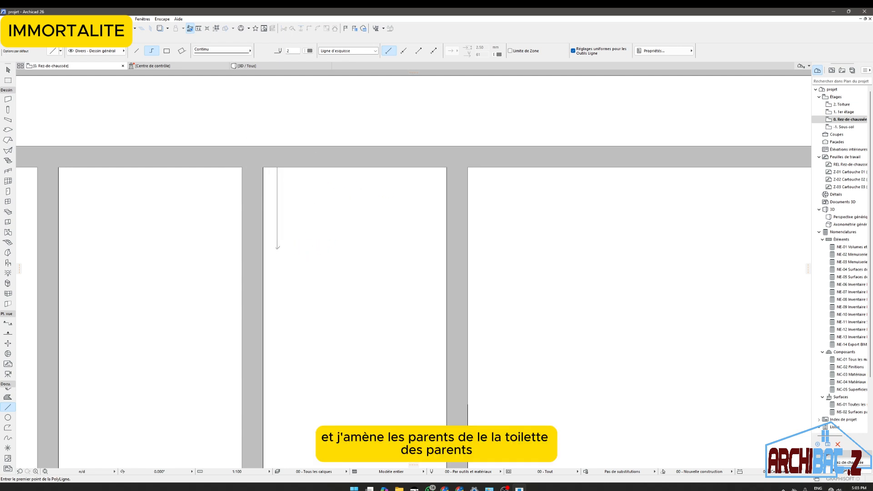
# Step: Move the wall between the two showers right so that its right face lies on the new vertical guide line
pyautogui.keyDown('shift'); pyautogui.click(246, 222); pyautogui.keyUp('shift')
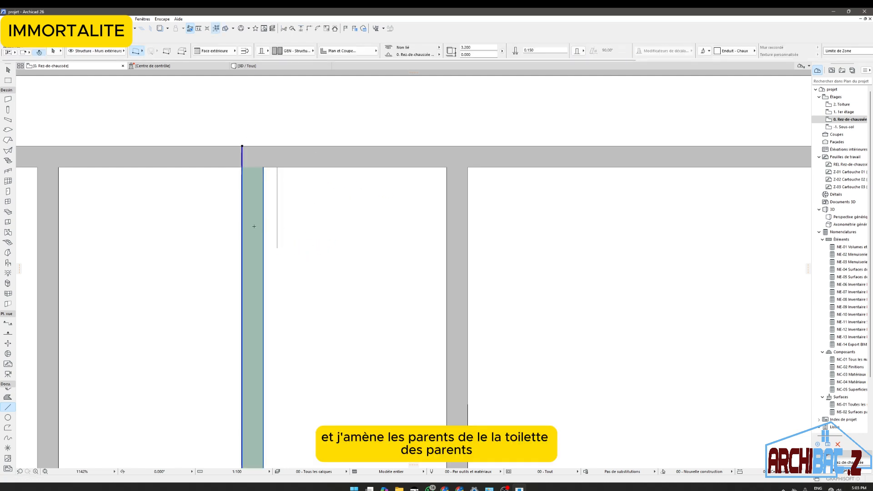
pyautogui.rightClick(302, 208)
pyautogui.moveTo(357, 279)
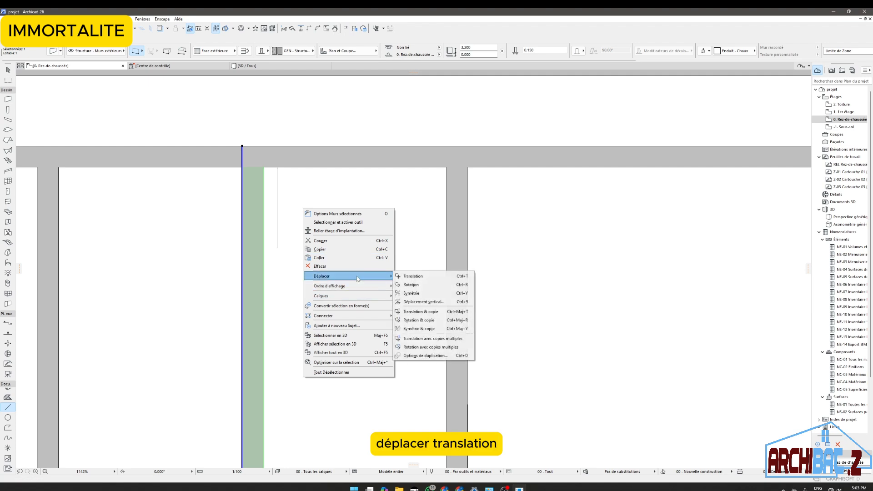
pyautogui.click(413, 276)
pyautogui.scroll(5, 263, 169)
pyautogui.click(264, 170)
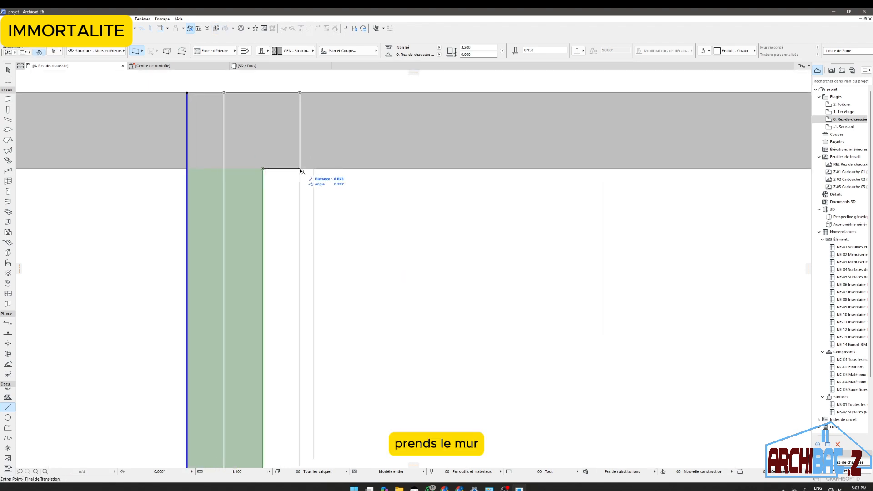
pyautogui.click(313, 169)
pyautogui.press('Escape')
# Step: Delete the old vertical guide line left of the moved wall between the showers
pyautogui.scroll(-12, 338, 184)
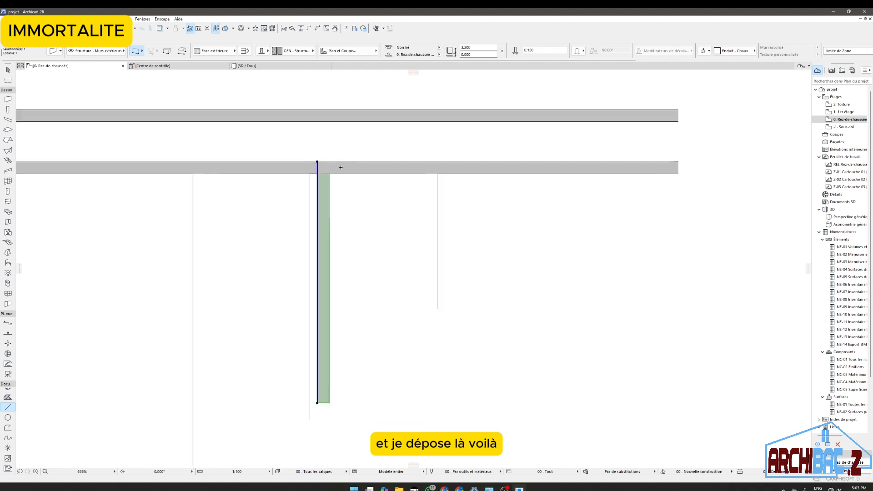
pyautogui.keyDown('shift'); pyautogui.click(321, 236); pyautogui.keyUp('shift')
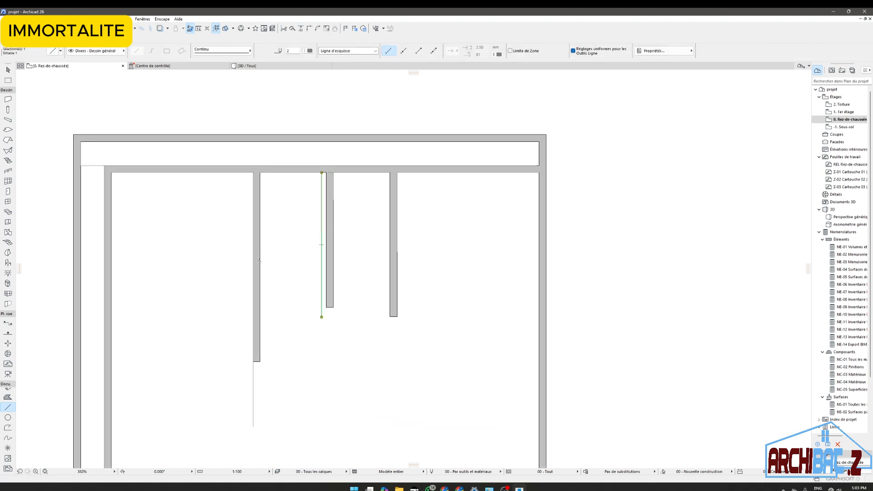
pyautogui.press('Delete')
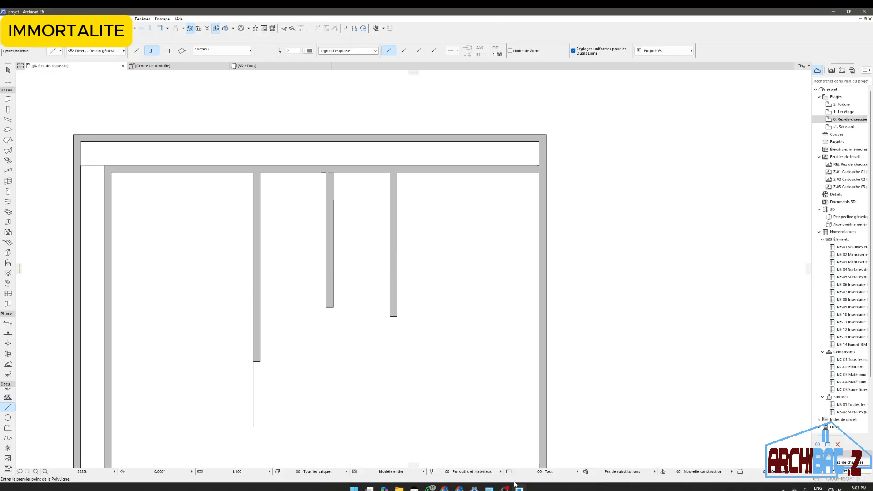
# Step: Start a guide polyline at the rear corner right of the second shower's right wall, running 4 m vertically down along the wall face
pyautogui.scroll(-4, 380, 237)
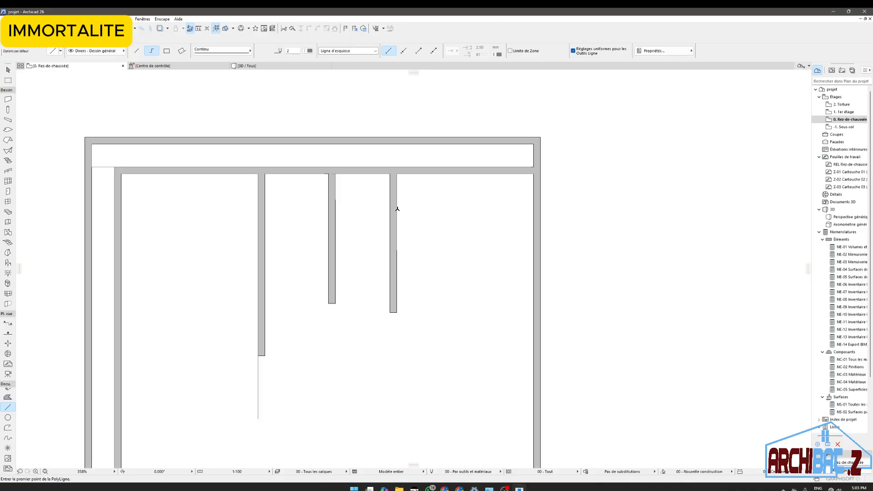
pyautogui.scroll(1, 361, 247)
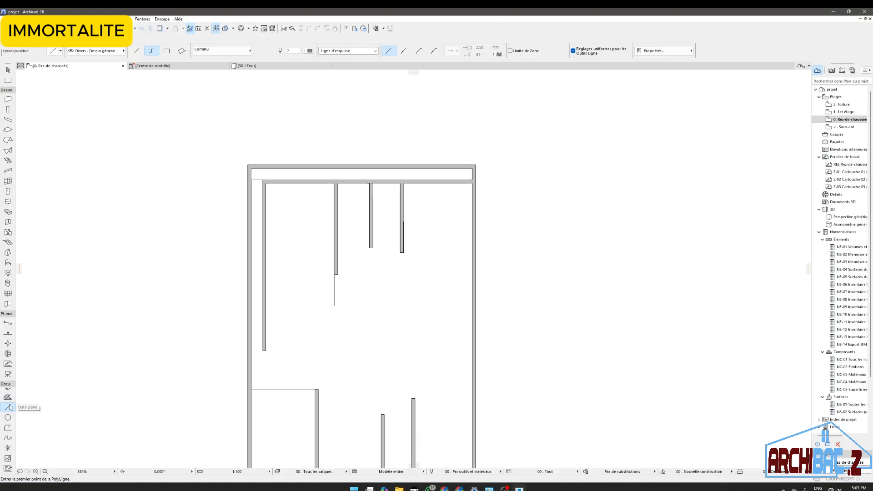
pyautogui.scroll(-3, 370, 309)
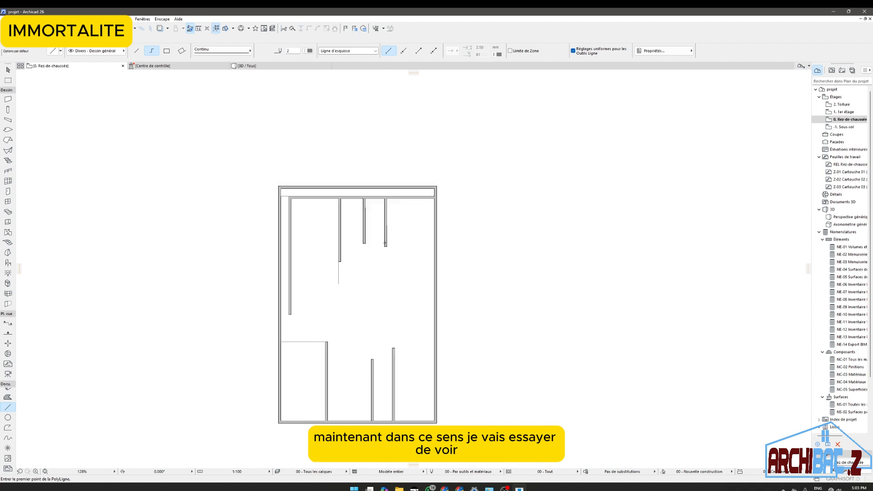
pyautogui.scroll(6, 404, 205)
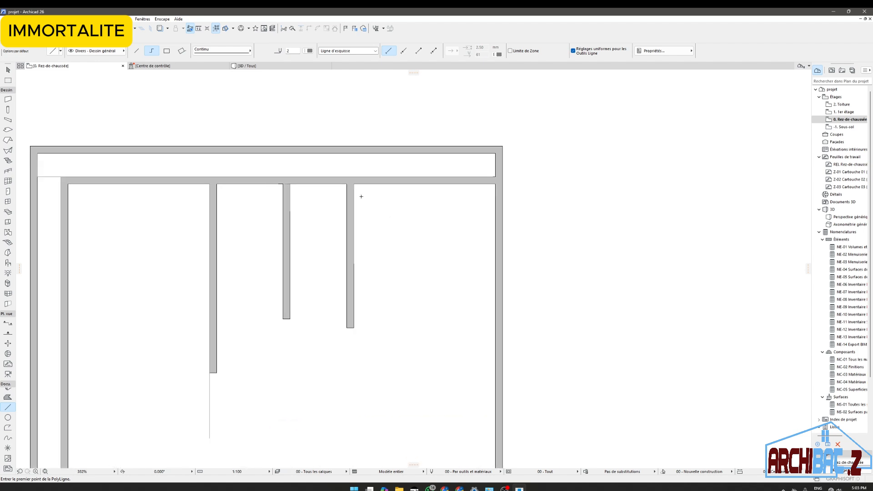
pyautogui.click(354, 184)
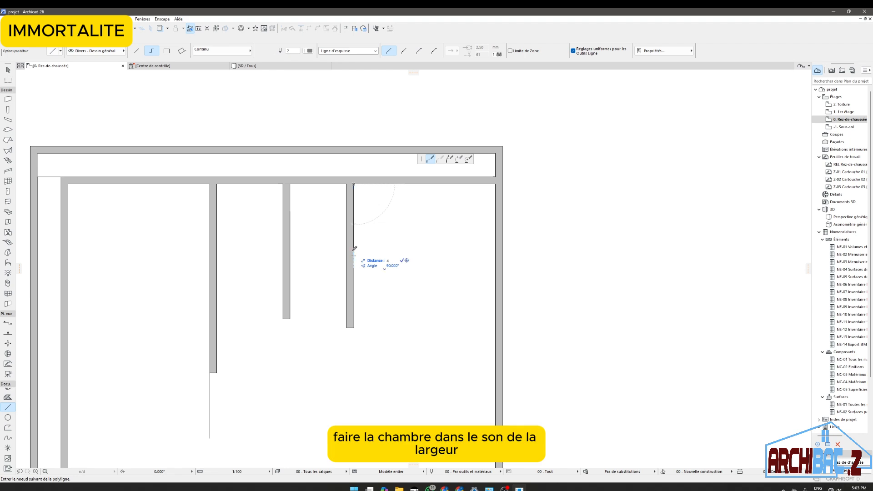
pyautogui.press('Return')
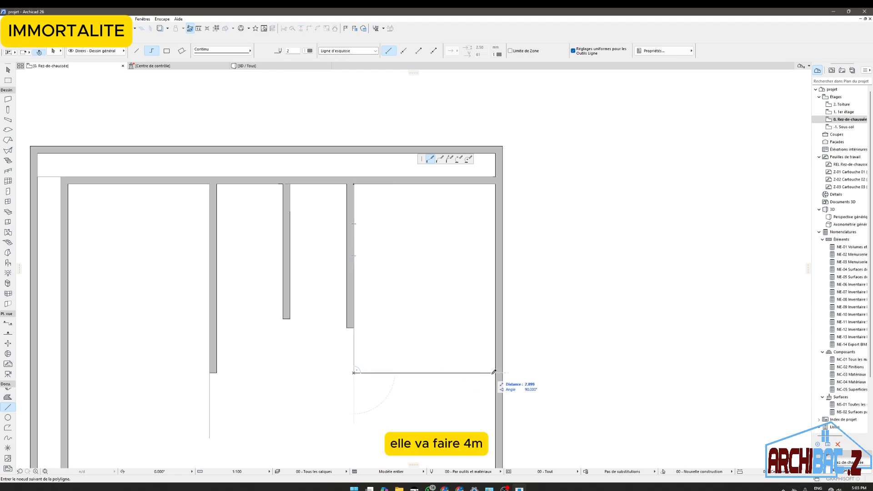
# Step: Finish the guide polyline with a horizontal segment about 2.9 m long that meets the right exterior wall
pyautogui.doubleClick(494, 372)
pyautogui.scroll(-3, 405, 319)
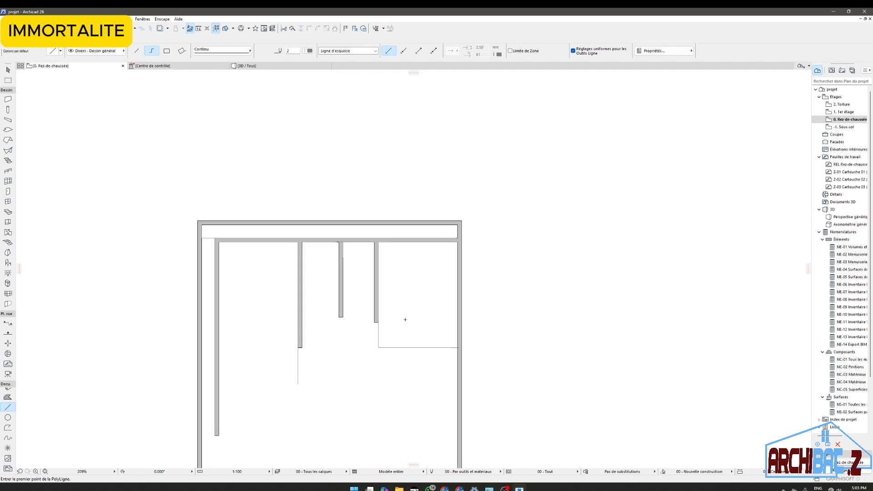
pyautogui.scroll(3, 405, 320)
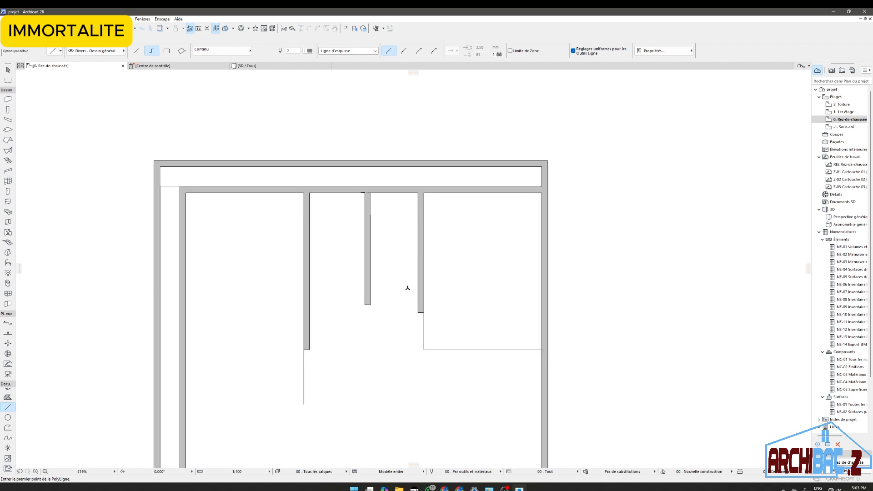
# Step: Draw a wall along the horizontal guide line to the right exterior wall, with its reference line on the interior face (Face intérieure)
pyautogui.click(8, 99)
pyautogui.scroll(2, 433, 325)
pyautogui.scroll(2, 433, 325)
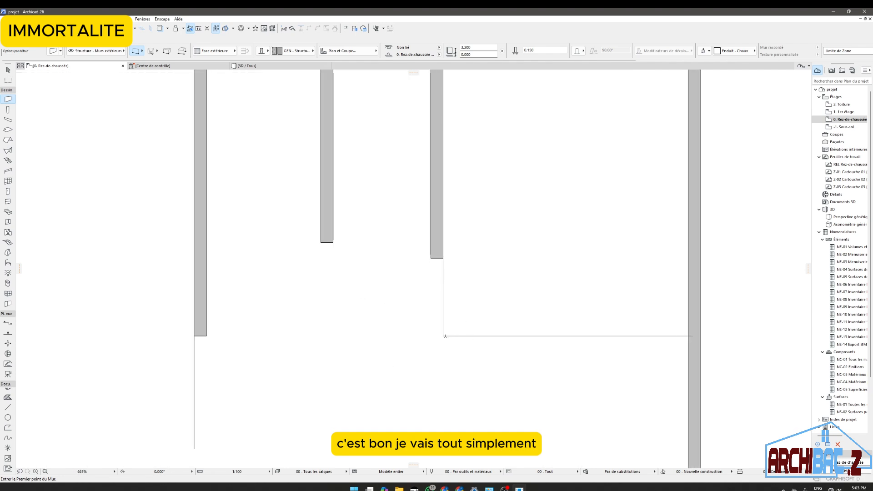
pyautogui.click(444, 336)
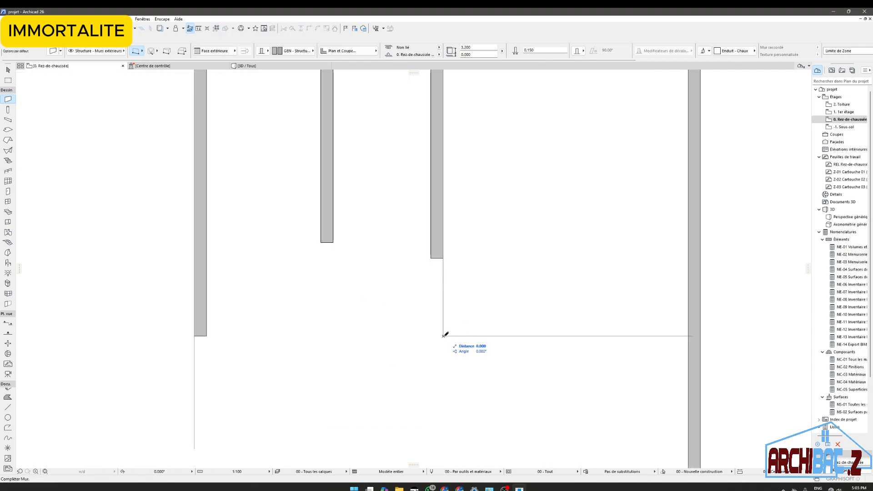
pyautogui.click(214, 52)
pyautogui.click(255, 66)
pyautogui.scroll(-3, 497, 298)
pyautogui.scroll(1, 478, 285)
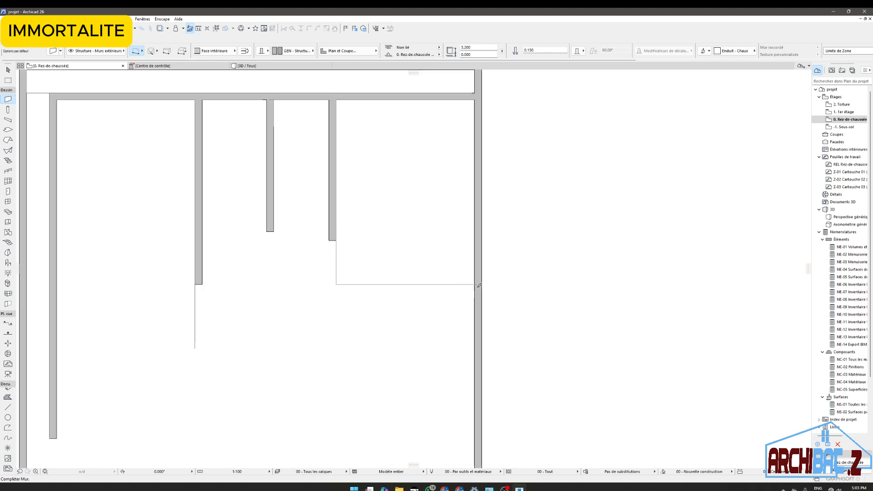
pyautogui.scroll(2, 479, 286)
pyautogui.click(476, 286)
pyautogui.scroll(-5, 413, 224)
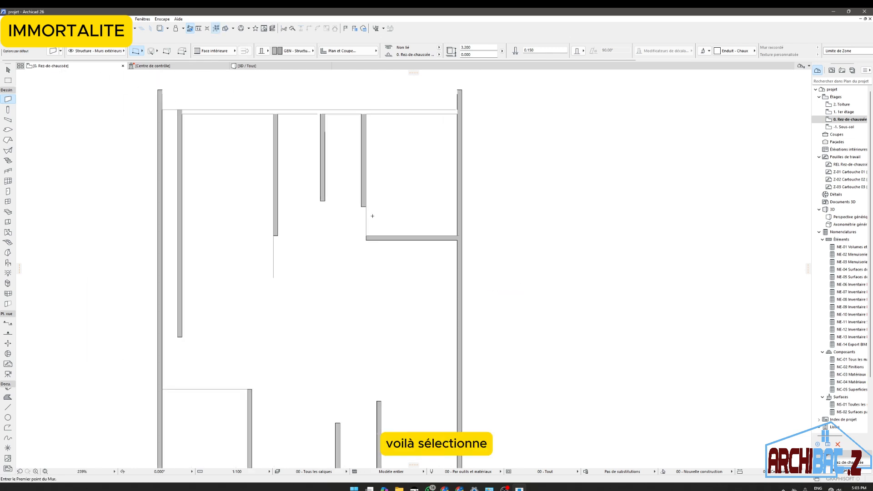
# Step: Join the new horizontal wall with the vertical partition above its free end to close the upper-right room's corner
pyautogui.scroll(3, 373, 216)
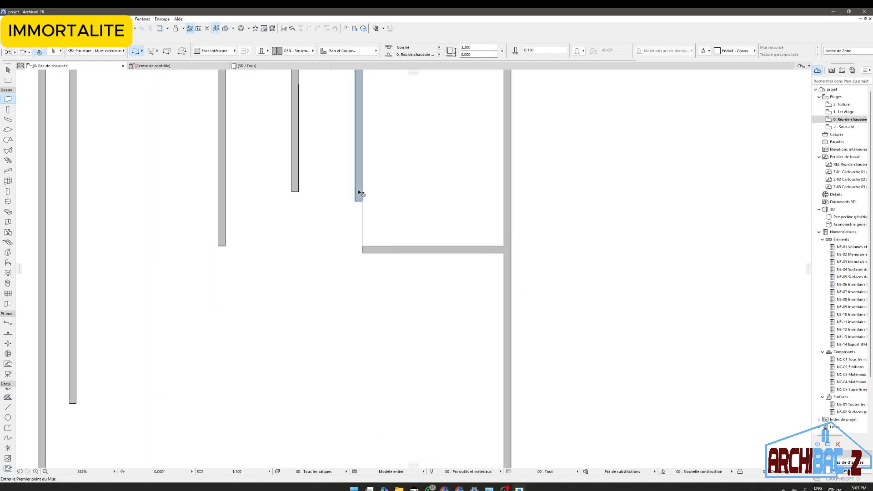
pyautogui.keyDown('shift'); pyautogui.click(358, 188); pyautogui.keyUp('shift')
pyautogui.keyDown('shift'); pyautogui.click(370, 250); pyautogui.keyUp('shift')
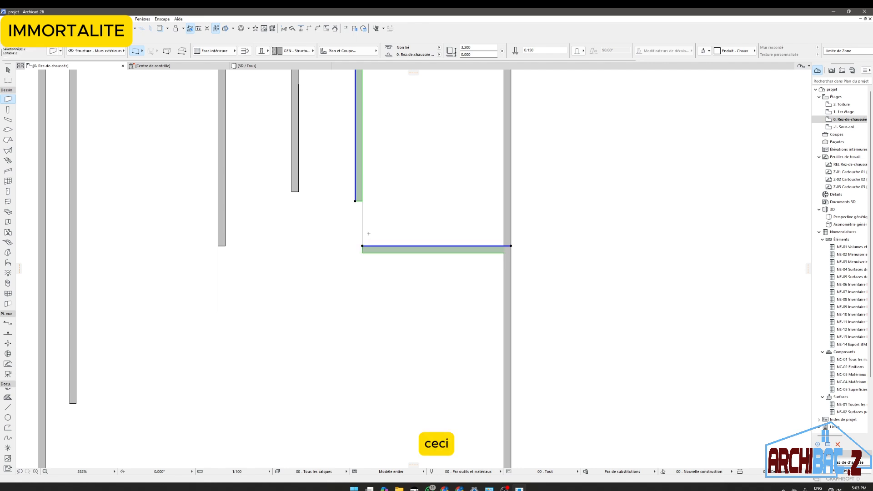
pyautogui.click(309, 28)
pyautogui.scroll(-5, 342, 222)
pyautogui.scroll(-2, 341, 222)
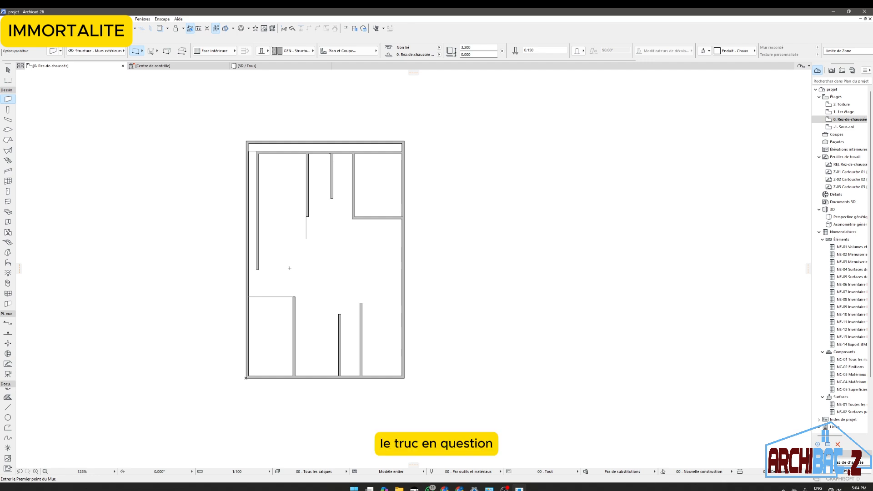
# Step: Close the garage with a horizontal wall about 2.8 m long from its partition's upper end to the left exterior wall
pyautogui.scroll(2, 282, 273)
pyautogui.scroll(-4, 306, 254)
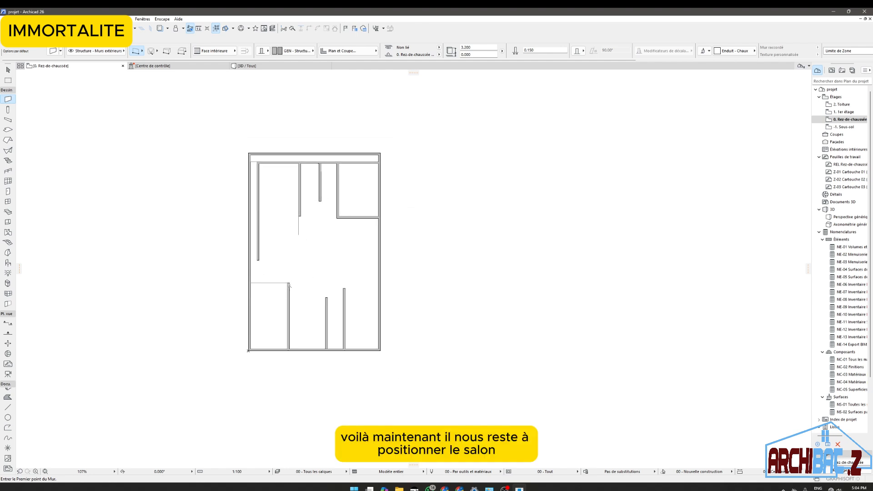
pyautogui.scroll(5, 293, 282)
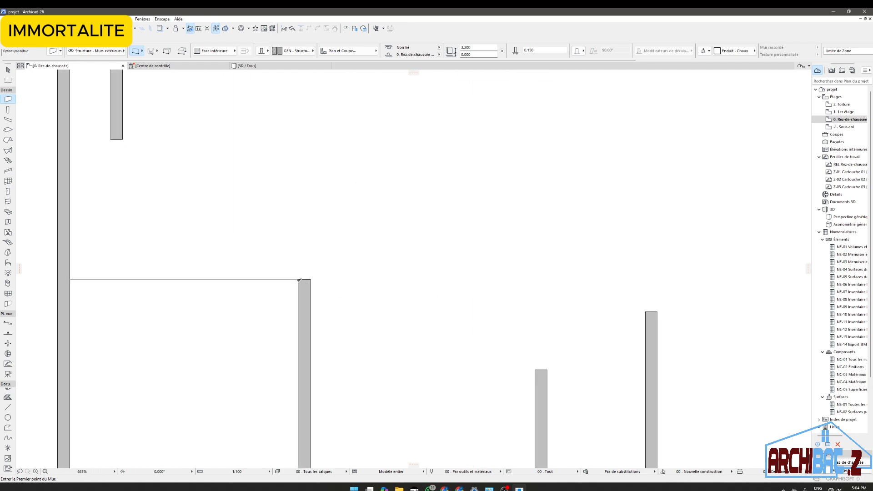
pyautogui.click(299, 279)
pyautogui.scroll(-3, 291, 286)
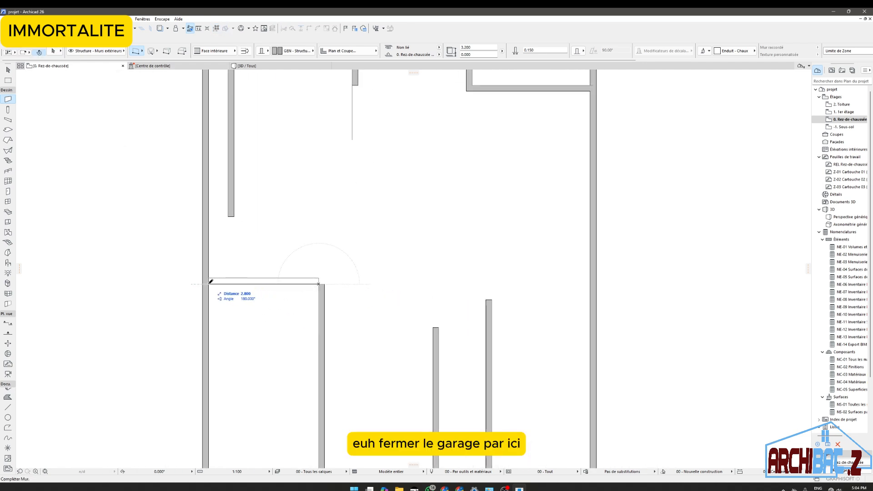
pyautogui.click(211, 282)
pyautogui.scroll(-3, 227, 255)
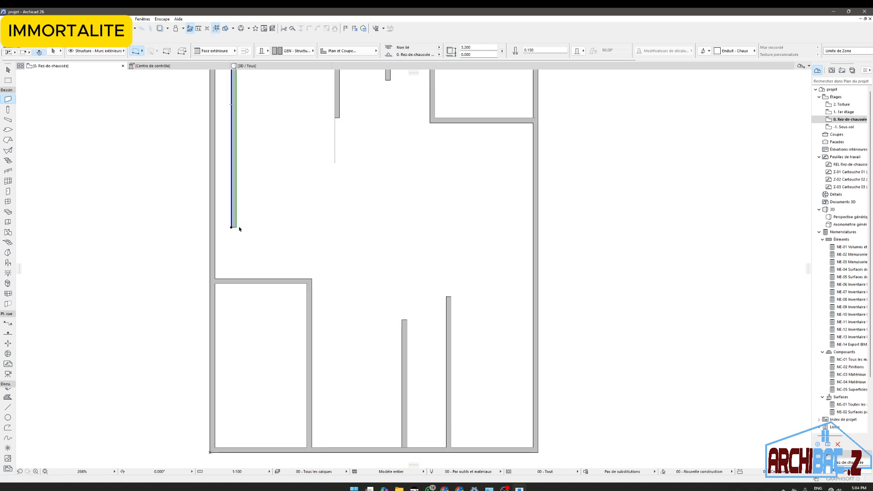
# Step: Extend the long vertical wall beside the left exterior wall down to the garage's upper wall
pyautogui.click(232, 227)
pyautogui.click(232, 283)
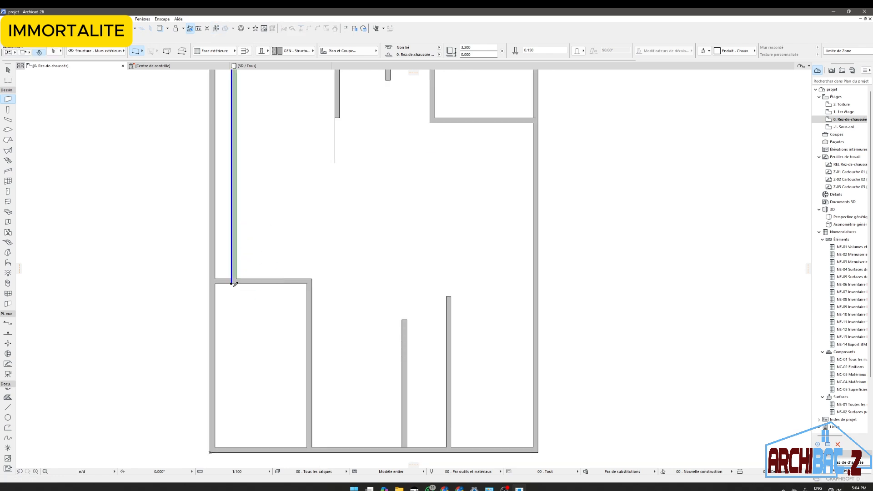
pyautogui.press('Escape')
pyautogui.scroll(-3, 284, 278)
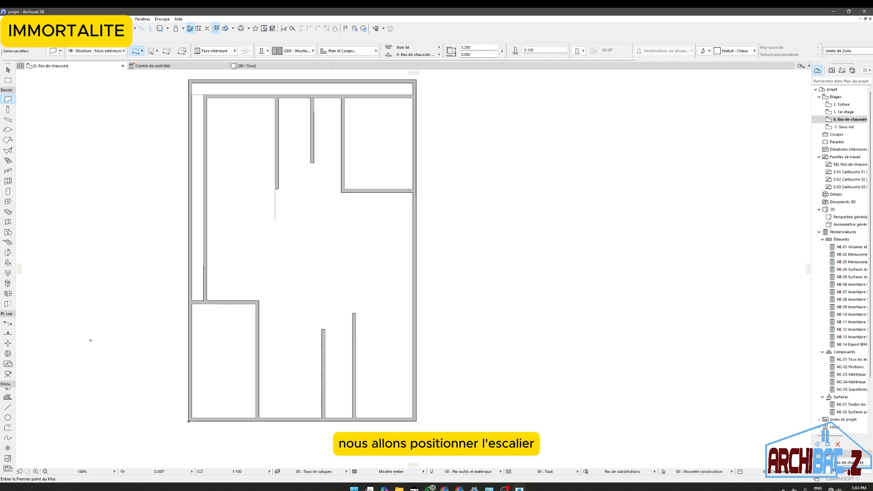
pyautogui.click(8, 407)
pyautogui.scroll(2, 242, 313)
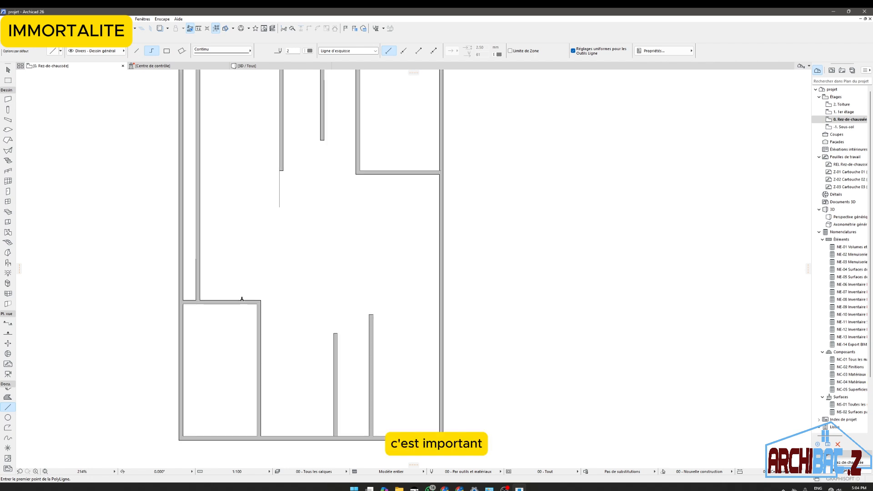
pyautogui.scroll(-1, 247, 299)
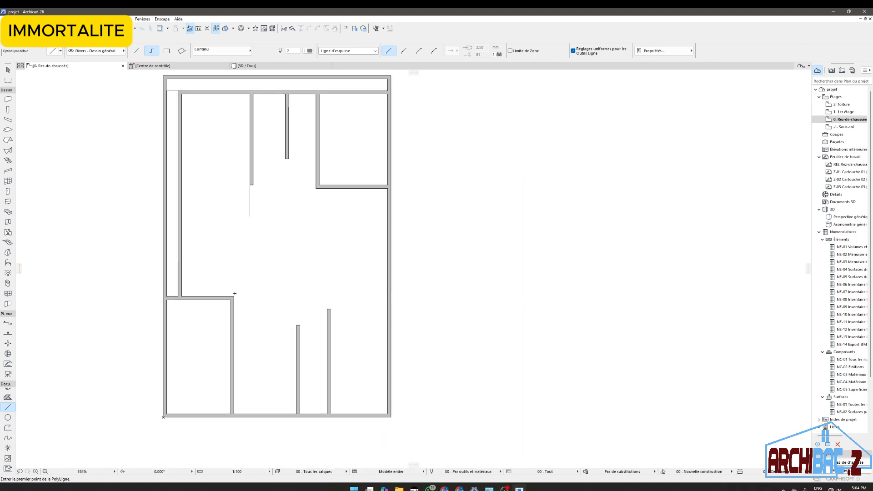
pyautogui.scroll(2, 235, 293)
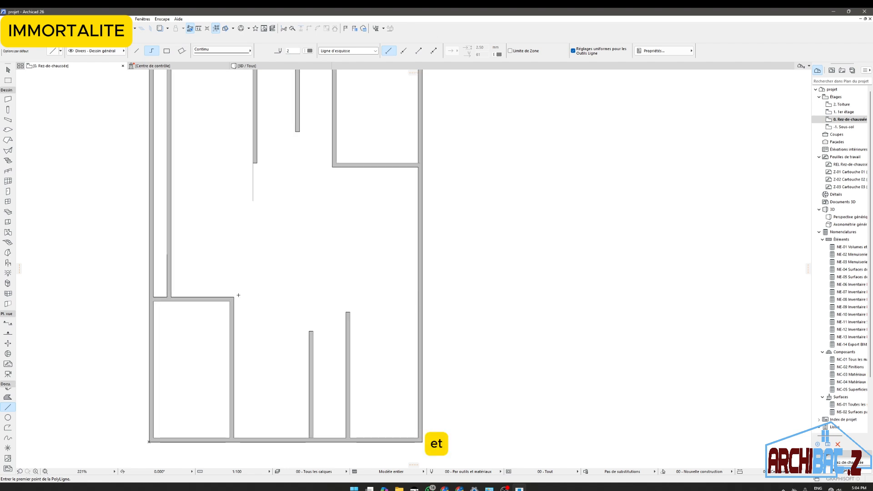
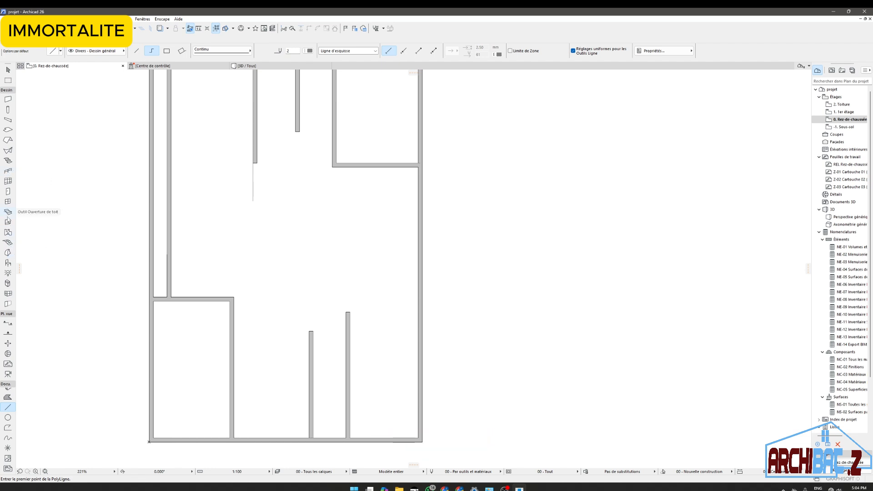
# Step: Open the Stair tool's default settings and set the upper link to Non lié
pyautogui.doubleClick(8, 162)
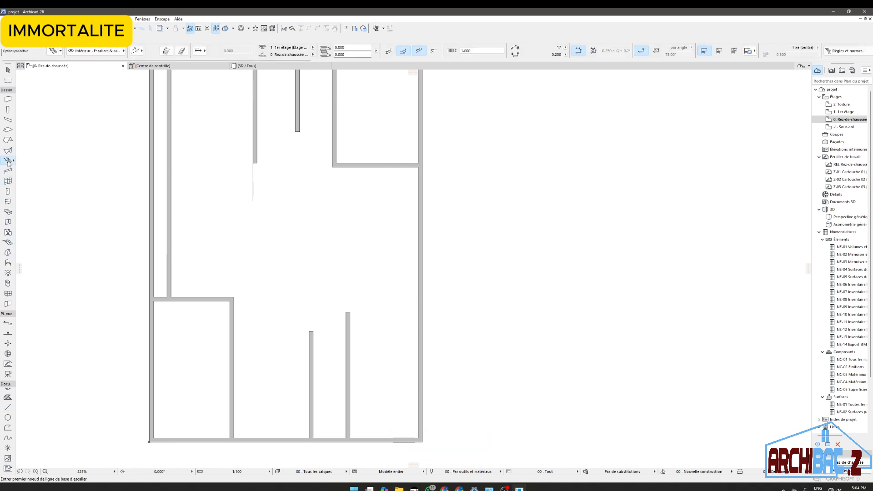
pyautogui.moveTo(479, 134); pyautogui.dragTo(425, 131)
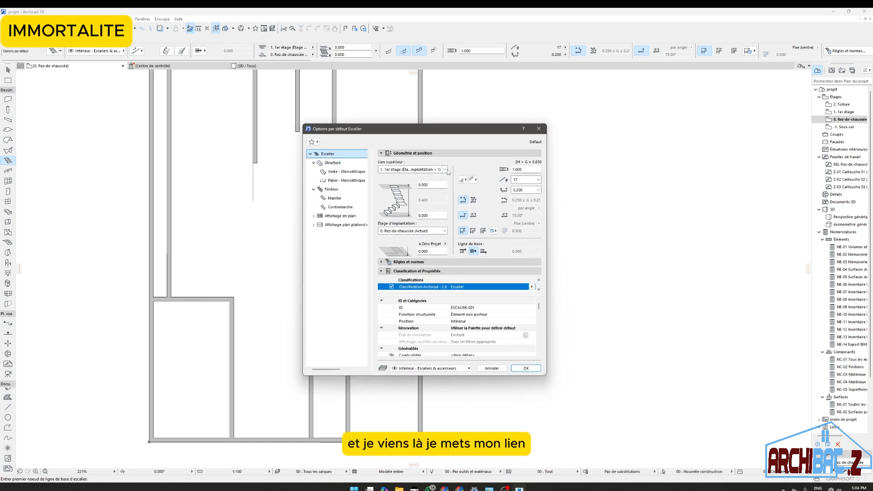
pyautogui.click(443, 170)
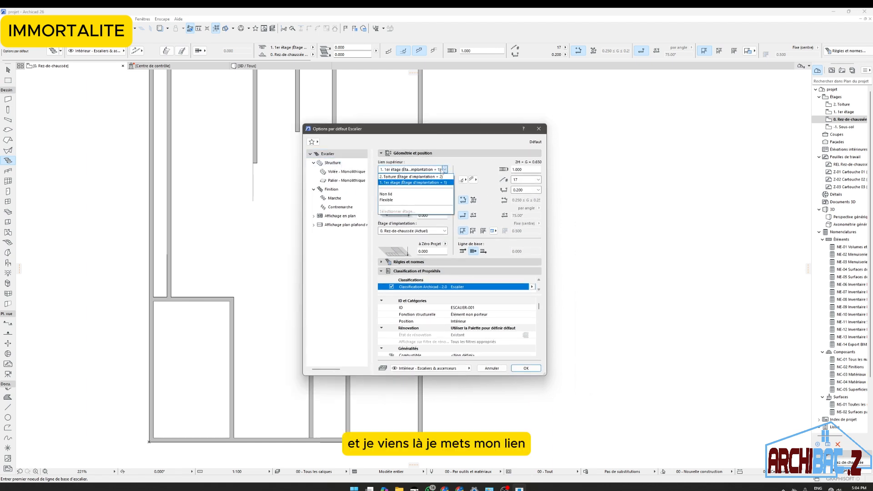
pyautogui.click(387, 194)
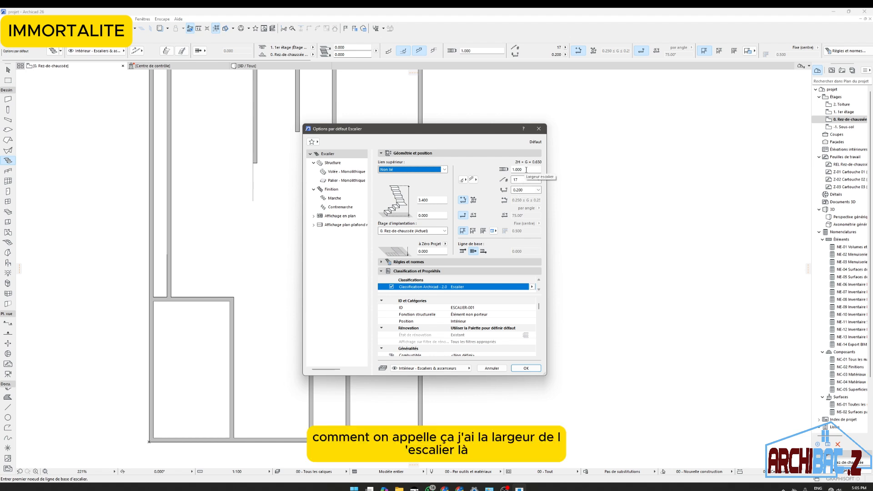
# Step: Try riser heights of 0.155 and 0.162 in the stair defaults
pyautogui.click(538, 191)
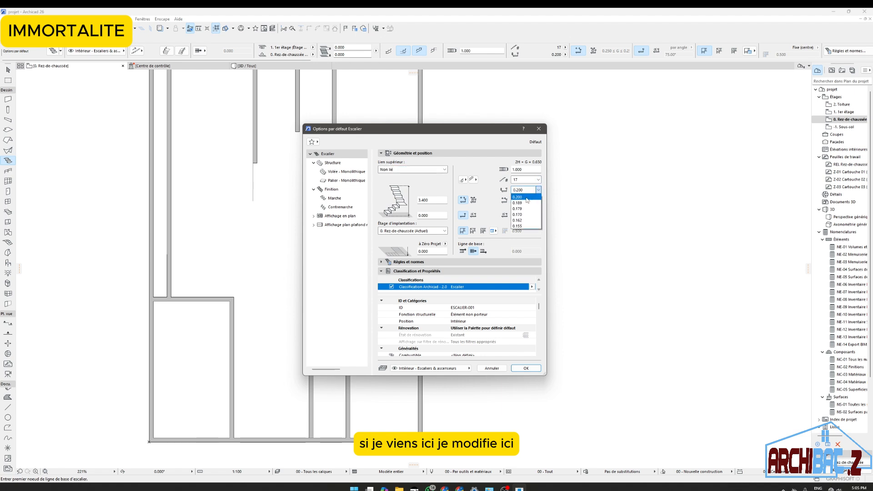
pyautogui.click(518, 226)
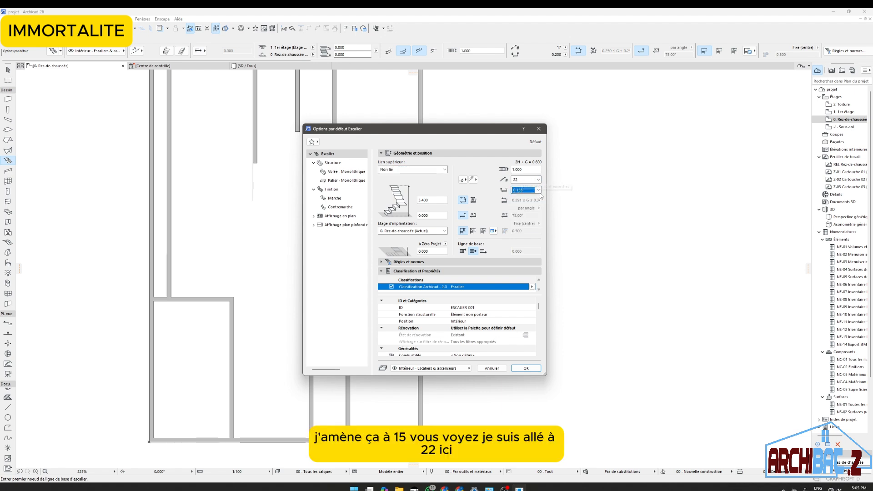
pyautogui.click(538, 190)
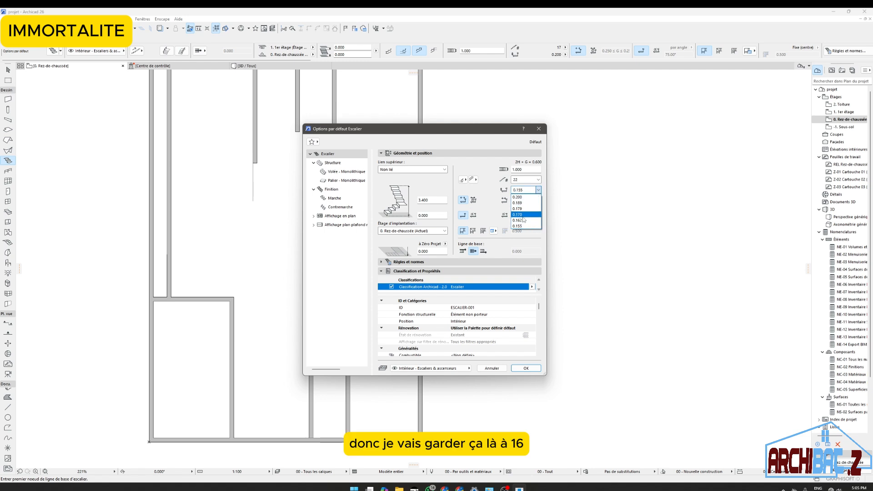
pyautogui.click(519, 221)
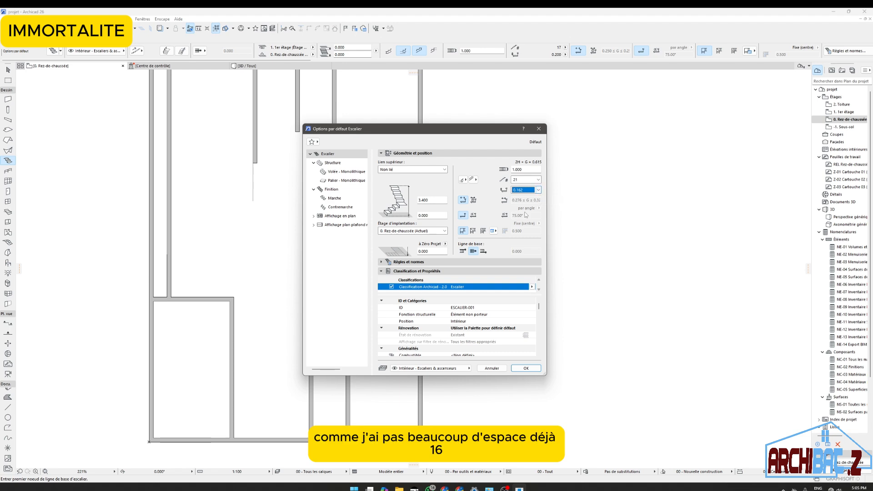
# Step: Set the stair's riser height to 0.170 and accept the default settings
pyautogui.click(539, 190)
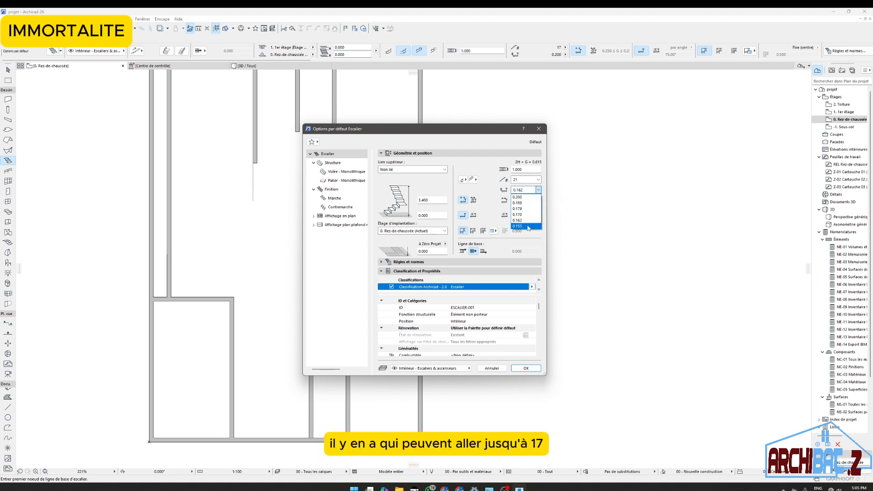
pyautogui.click(530, 223)
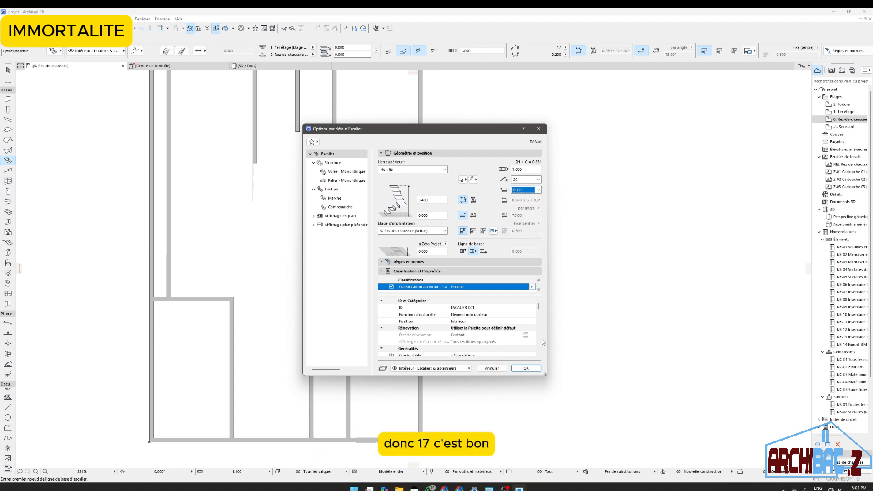
pyautogui.click(526, 368)
pyautogui.click(247, 287)
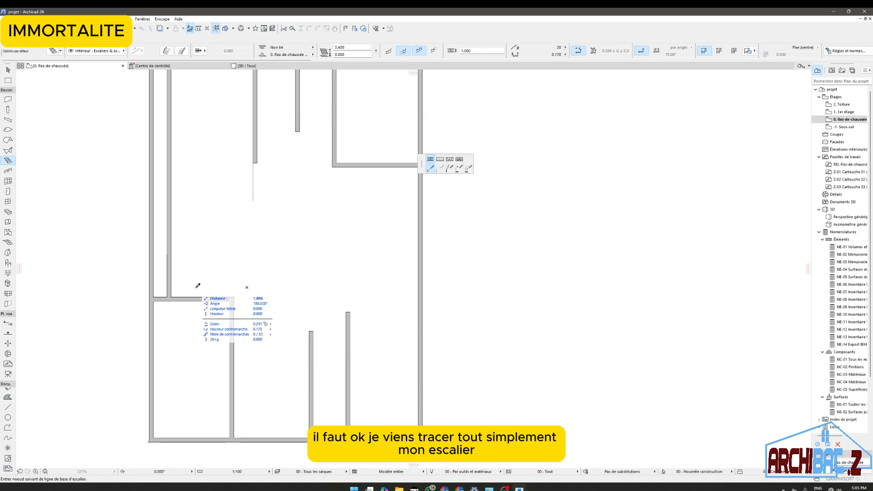
pyautogui.scroll(3, 195, 288)
pyautogui.scroll(-3, 214, 287)
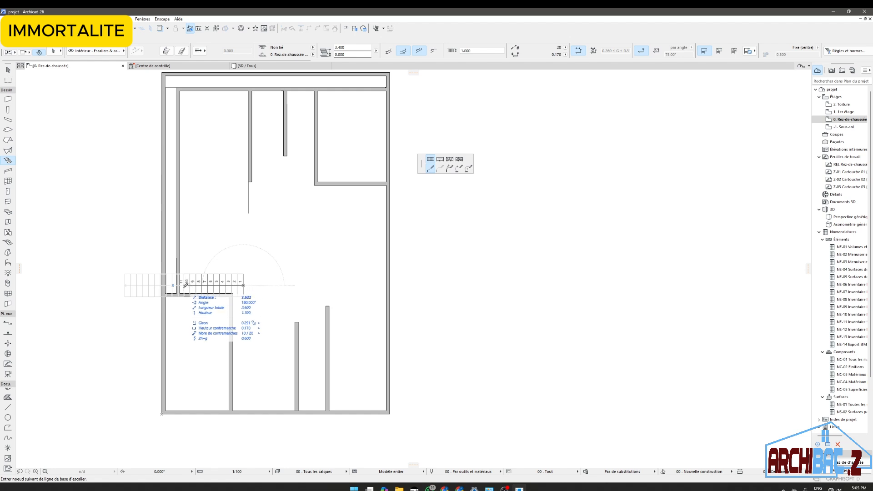
pyautogui.click(184, 286)
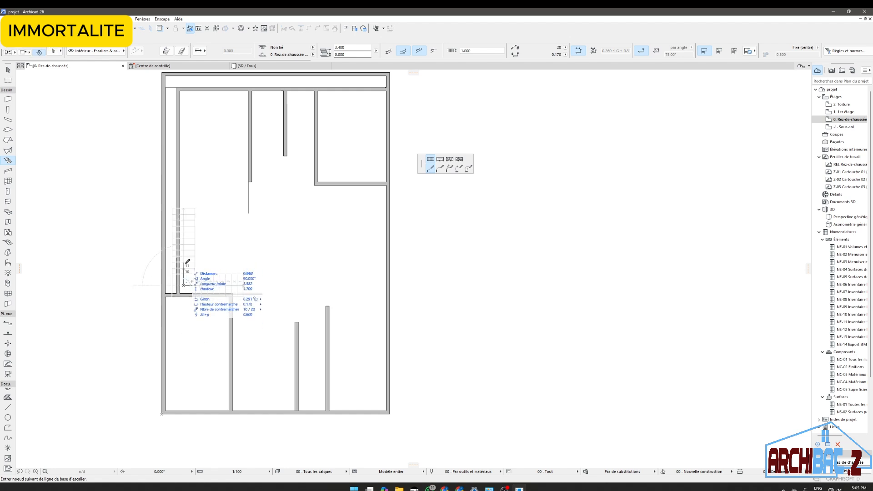
pyautogui.scroll(2, 188, 262)
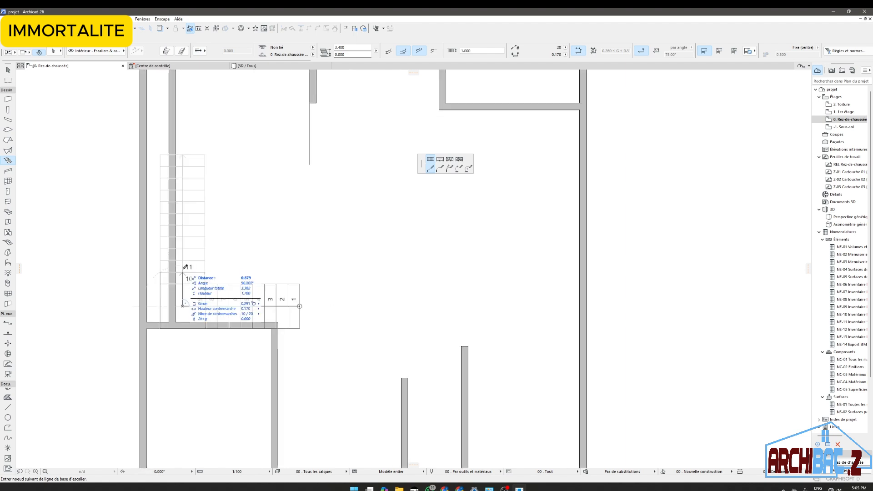
pyautogui.click(183, 271)
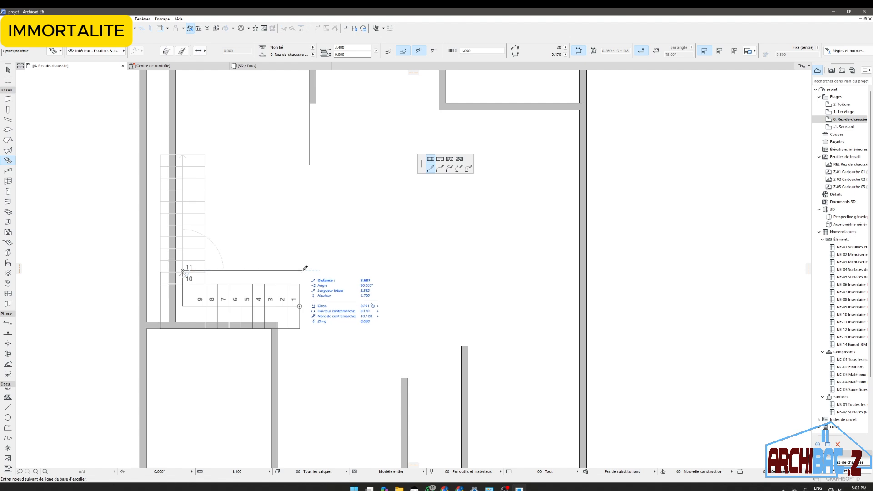
pyautogui.press('Escape')
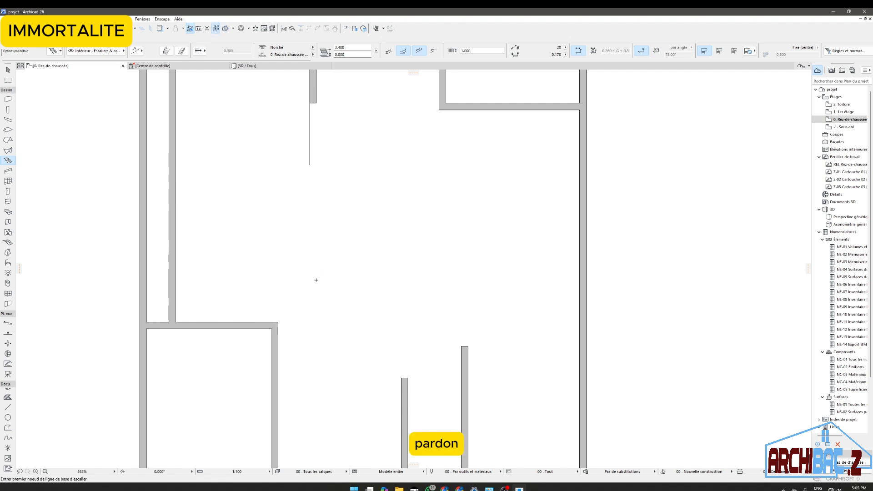
# Step: Draw a U-shaped stair above the garage, with a lower flight, a landing turn beside the vertical wall and a parallel return flight
pyautogui.click(316, 280)
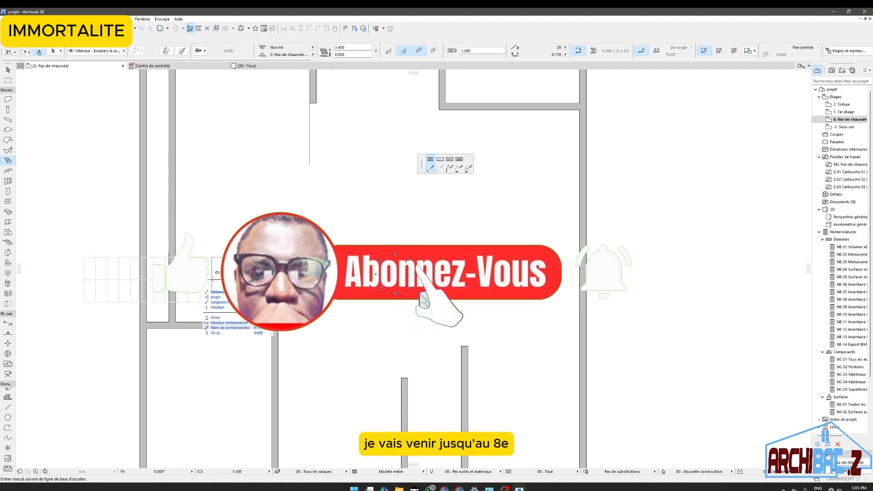
pyautogui.click(213, 278)
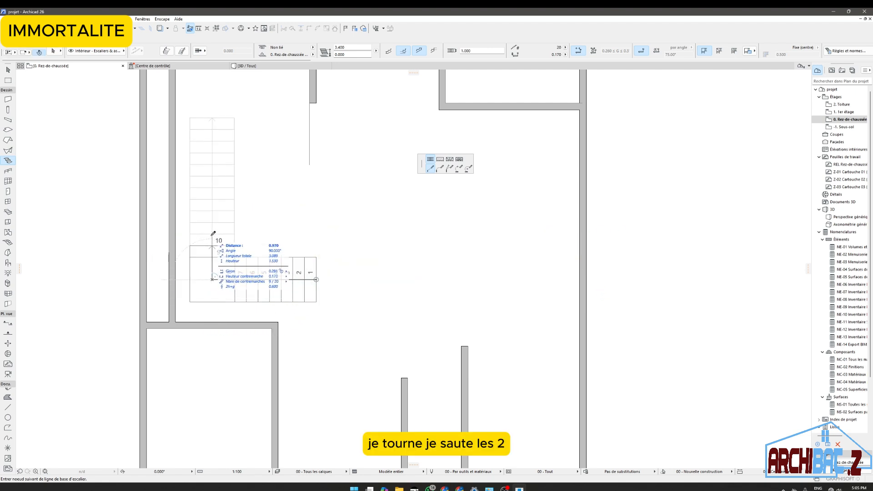
pyautogui.click(213, 234)
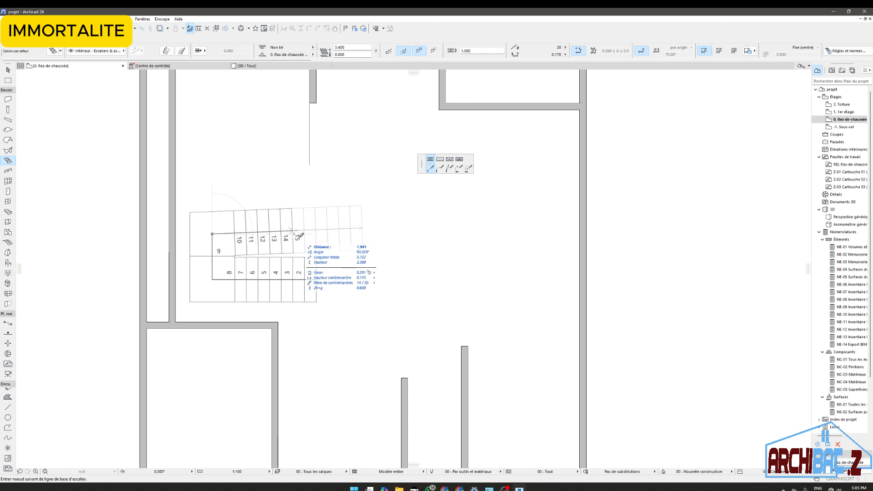
pyautogui.doubleClick(363, 234)
pyautogui.scroll(-2, 289, 251)
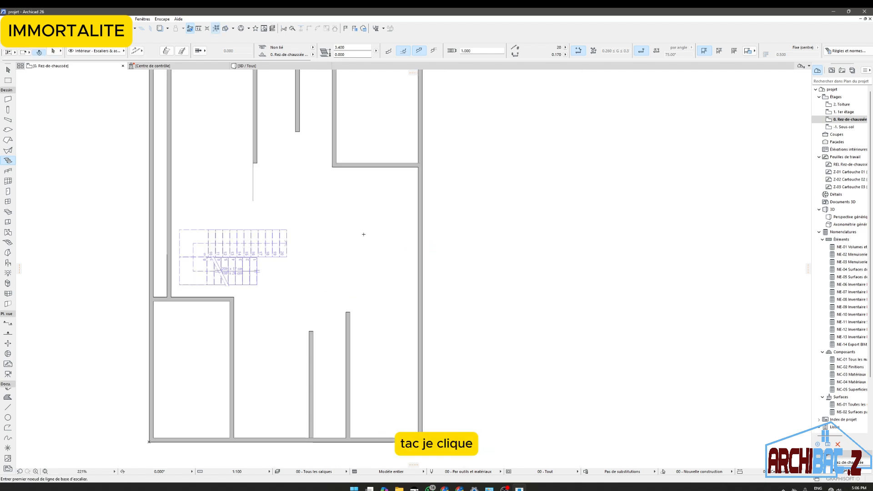
# Step: Select the new stair and reposition the lower flight's starting point to balance the lengths of the two flights
pyautogui.keyDown('shift'); pyautogui.click(288, 251); pyautogui.keyUp('shift')
pyautogui.scroll(3, 257, 272)
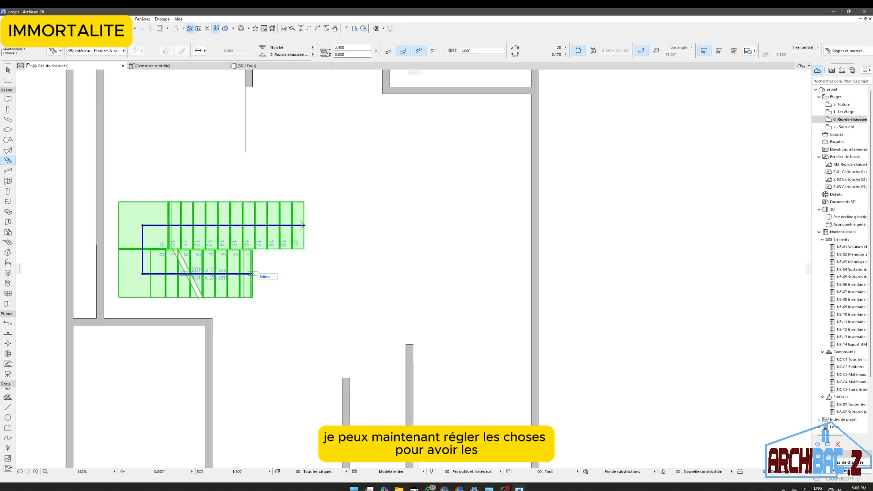
pyautogui.click(252, 274)
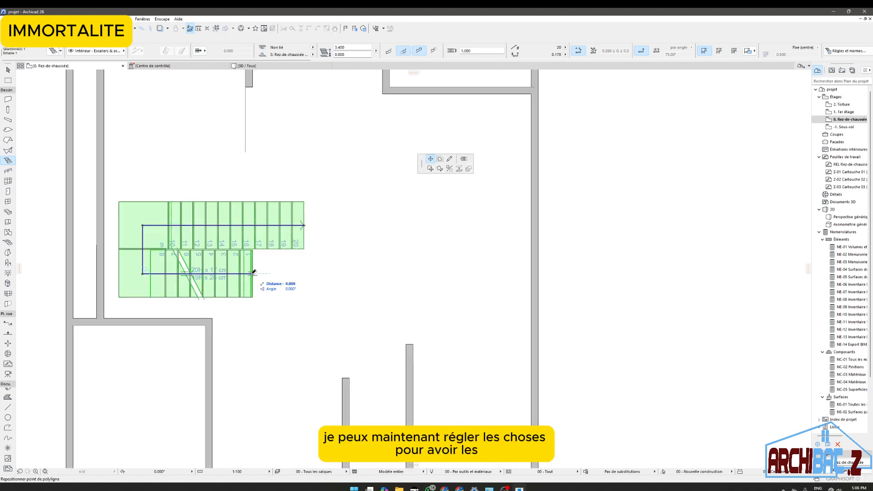
pyautogui.click(305, 249)
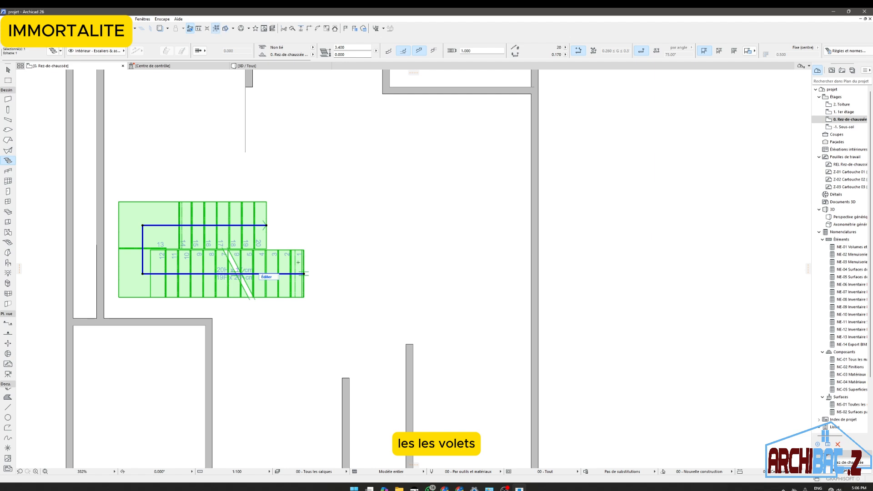
pyautogui.click(303, 273)
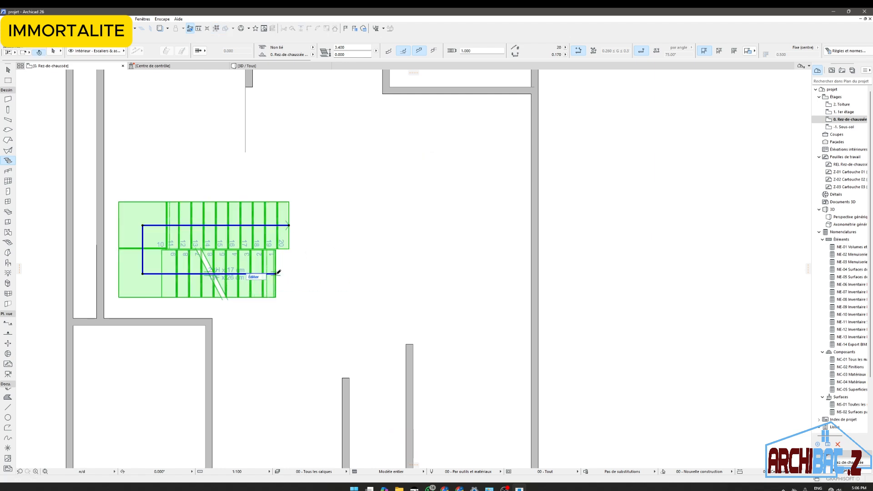
pyautogui.click(275, 273)
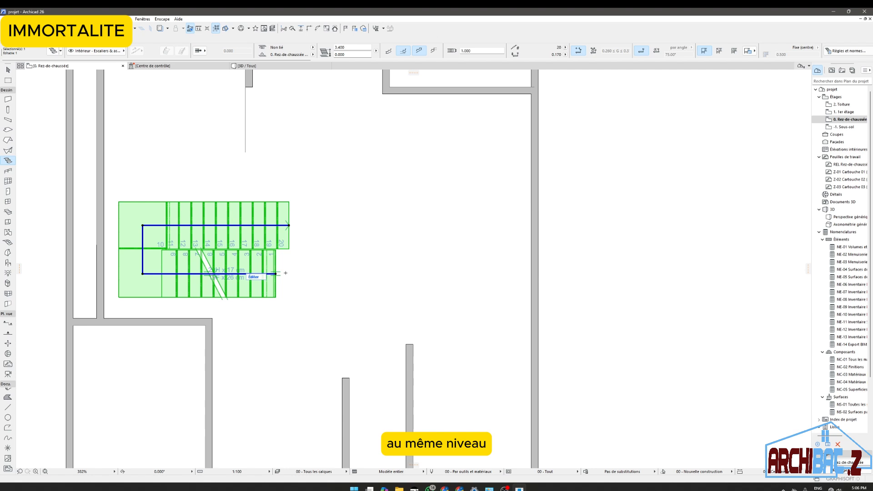
# Step: Fine-tune the open ends of the stair's two flights until they line up vertically
pyautogui.click(288, 224)
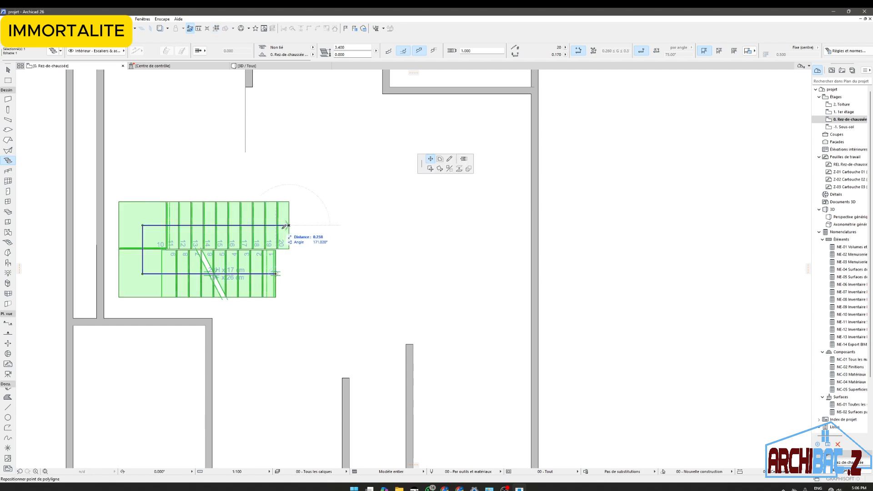
pyautogui.click(288, 225)
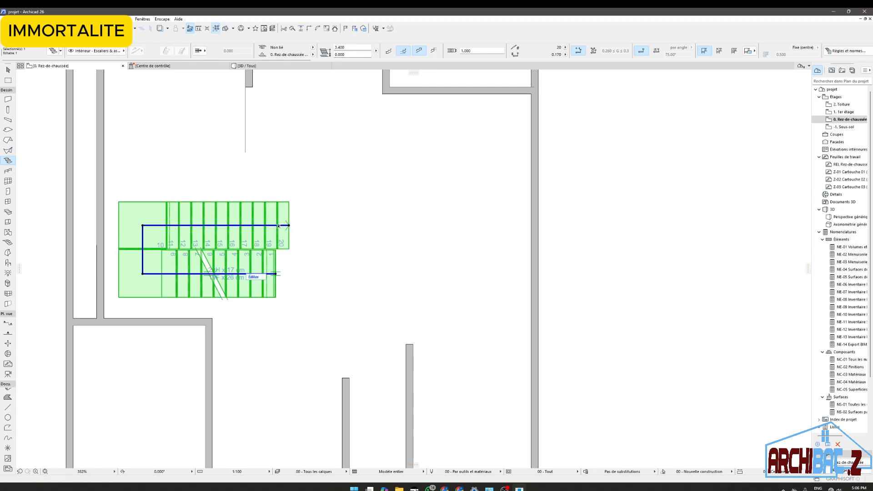
pyautogui.click(276, 273)
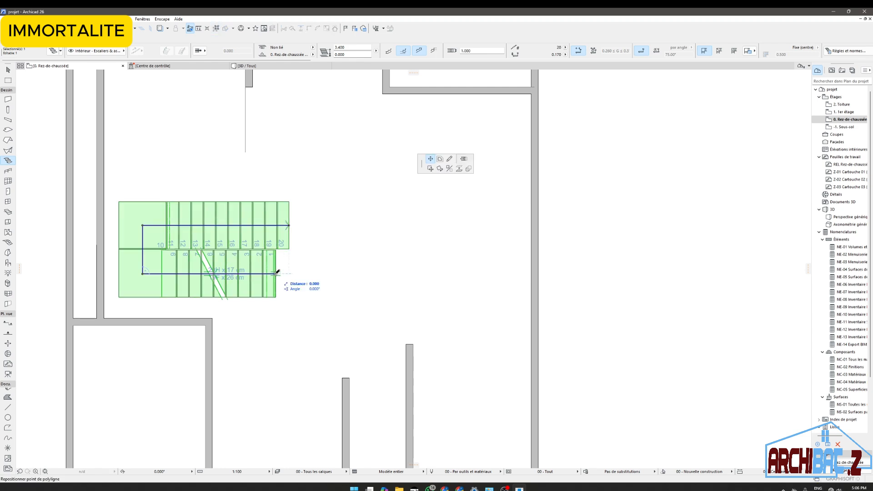
pyautogui.click(281, 273)
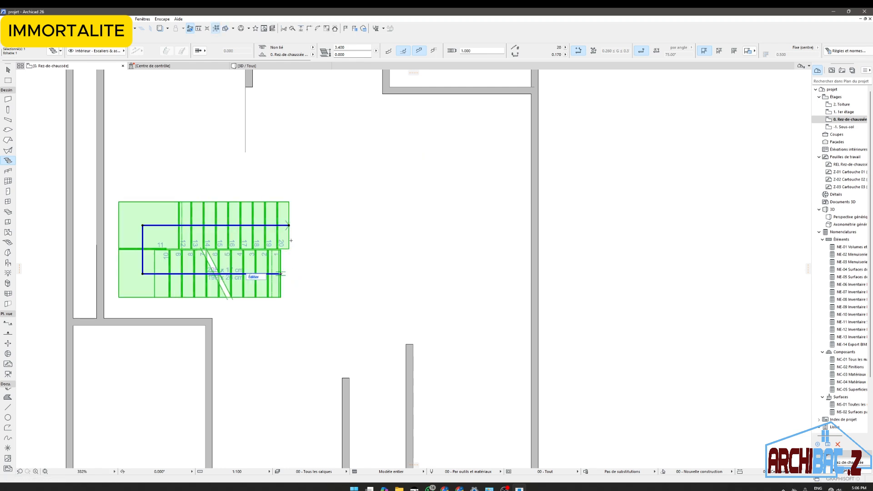
pyautogui.click(289, 225)
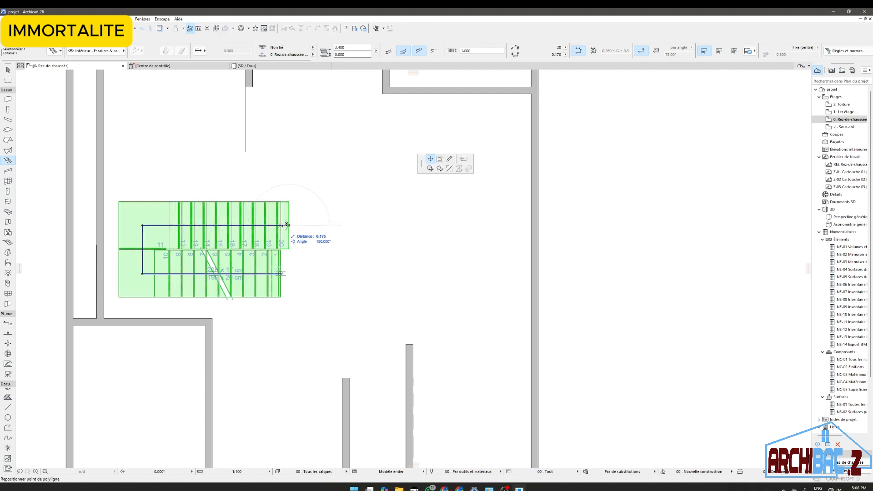
pyautogui.click(285, 225)
pyautogui.scroll(-4, 302, 280)
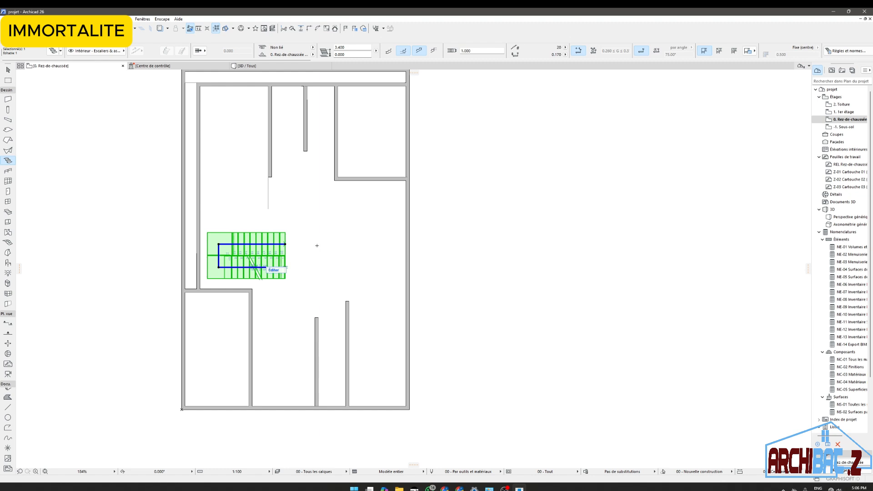
# Step: Move the stair by its lower-left corner to the corner between the long vertical wall and the garage's upper wall
pyautogui.hotkey('ctrl', 't')
pyautogui.scroll(4, 204, 276)
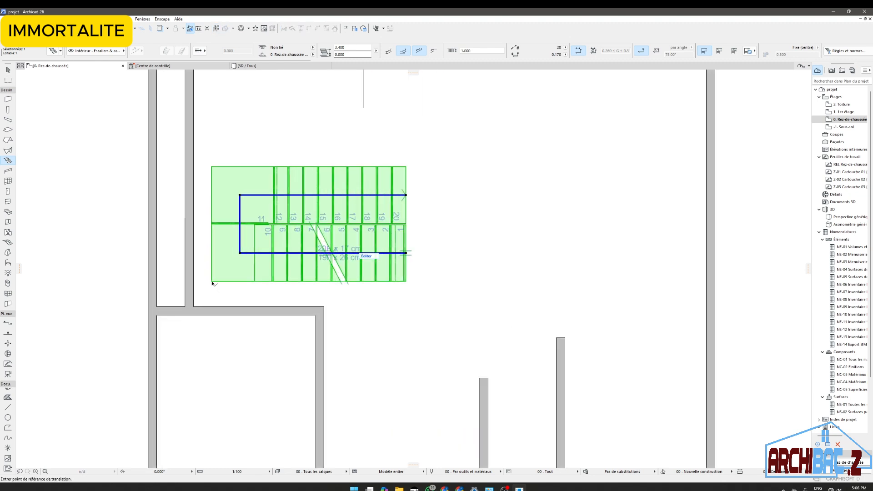
pyautogui.click(212, 281)
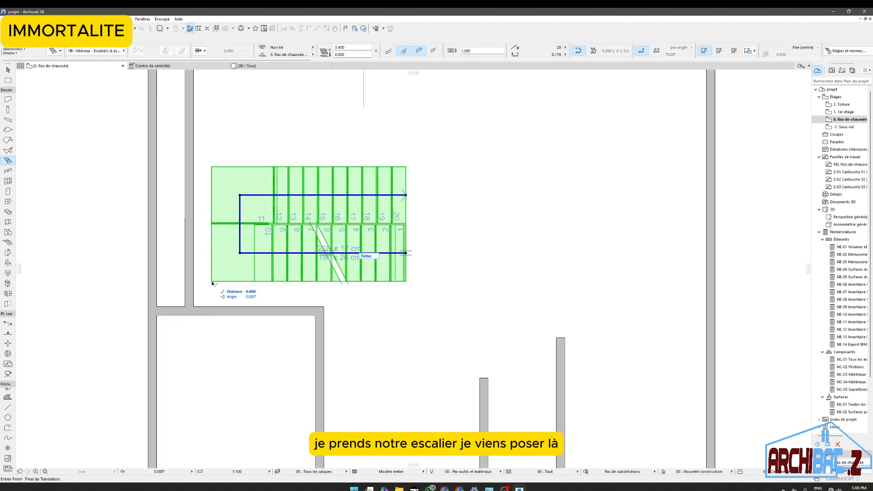
pyautogui.click(195, 304)
pyautogui.scroll(-3, 238, 305)
pyautogui.scroll(-4, 238, 305)
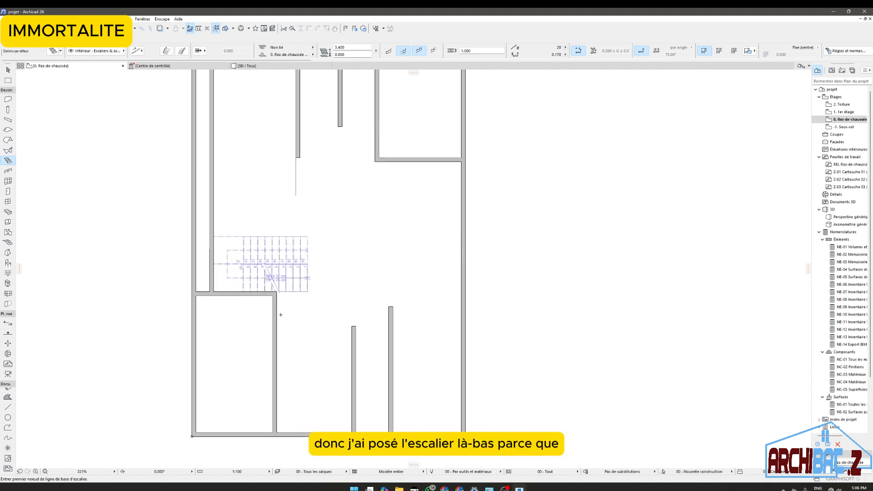
# Step: Mirror the stair about the horizontal axis between its two flights so that the first riser is on the upper flight
pyautogui.scroll(2, 301, 265)
pyautogui.scroll(1, 308, 303)
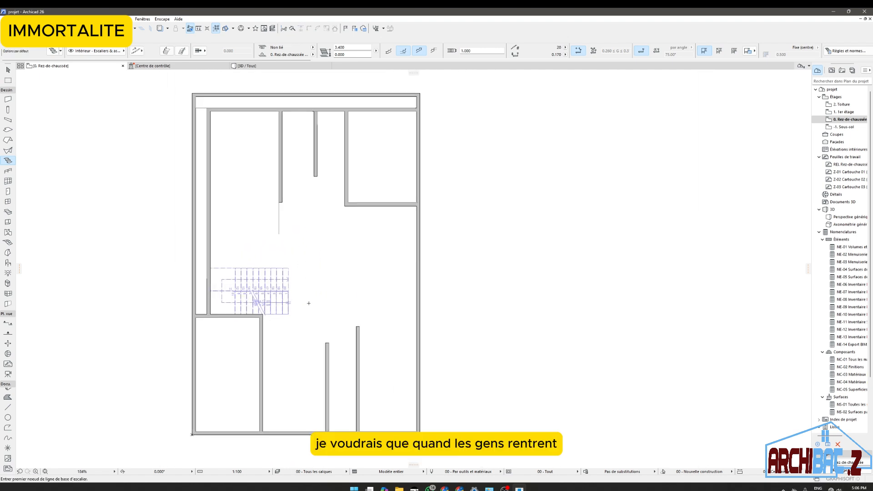
pyautogui.scroll(-2, 321, 318)
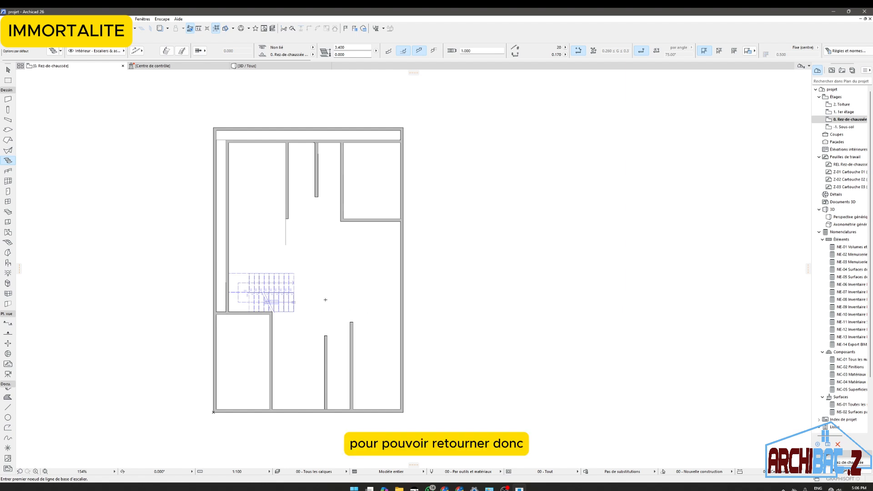
pyautogui.scroll(2, 325, 300)
pyautogui.scroll(-2, 325, 300)
pyautogui.scroll(4, 325, 299)
pyautogui.keyDown('shift'); pyautogui.click(259, 295); pyautogui.keyUp('shift')
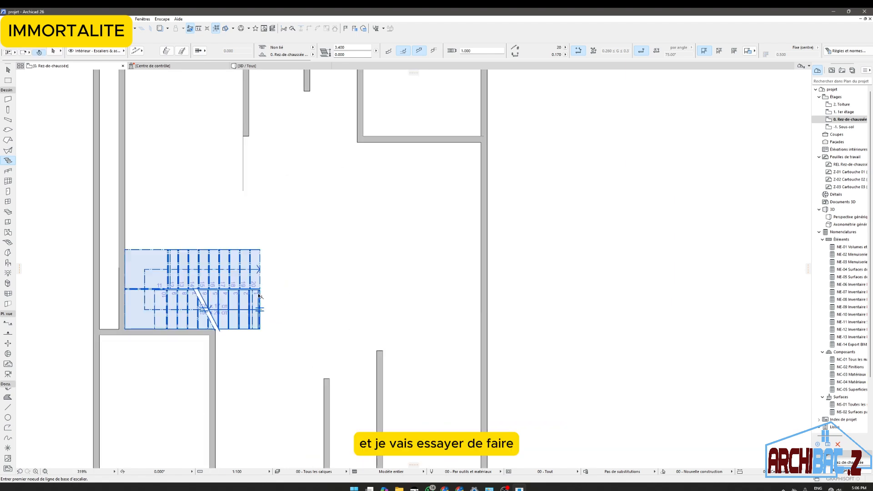
pyautogui.keyDown('shift'); pyautogui.click(259, 296); pyautogui.keyUp('shift')
pyautogui.rightClick(299, 294)
pyautogui.moveTo(386, 362)
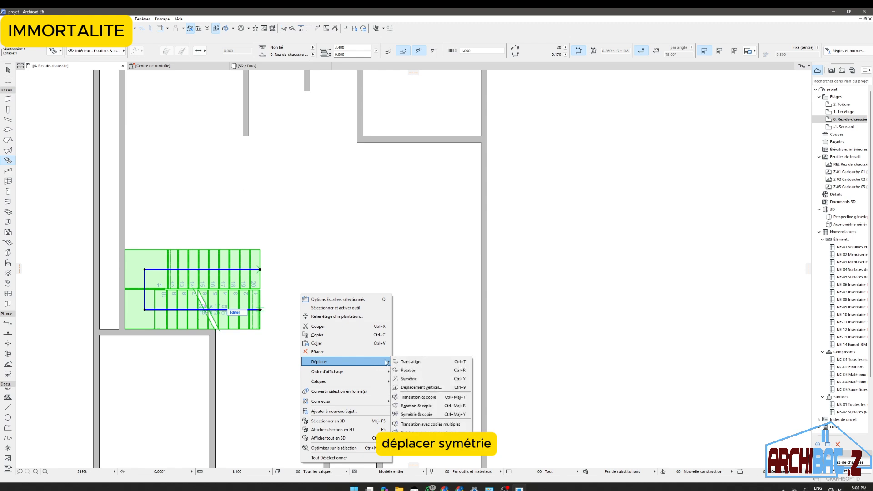
pyautogui.click(409, 379)
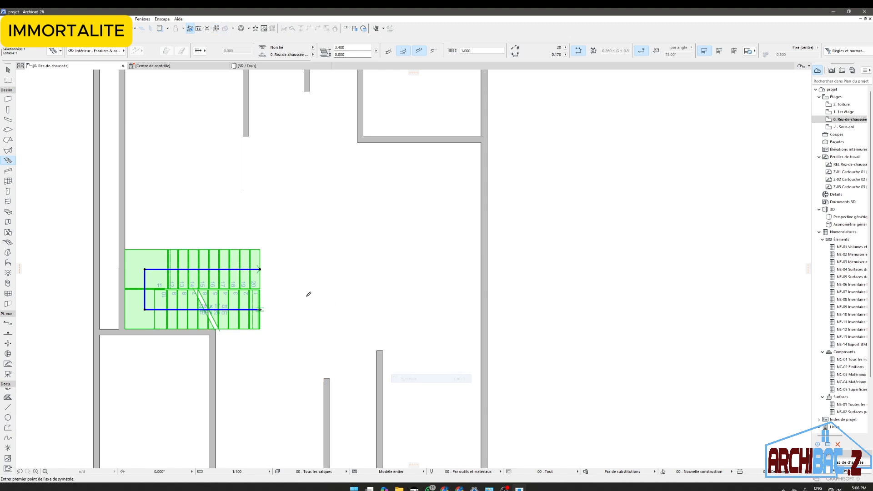
pyautogui.click(261, 291)
pyautogui.click(343, 289)
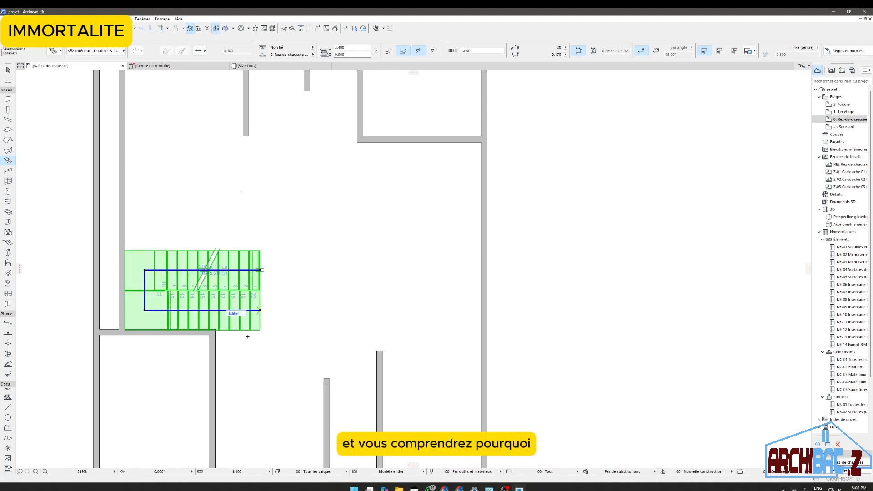
# Step: Shift the mirrored stair up so its lower-left corner meets the wall corner exactly, without overlapping the garage wall
pyautogui.scroll(6, 210, 343)
pyautogui.scroll(-3, 296, 311)
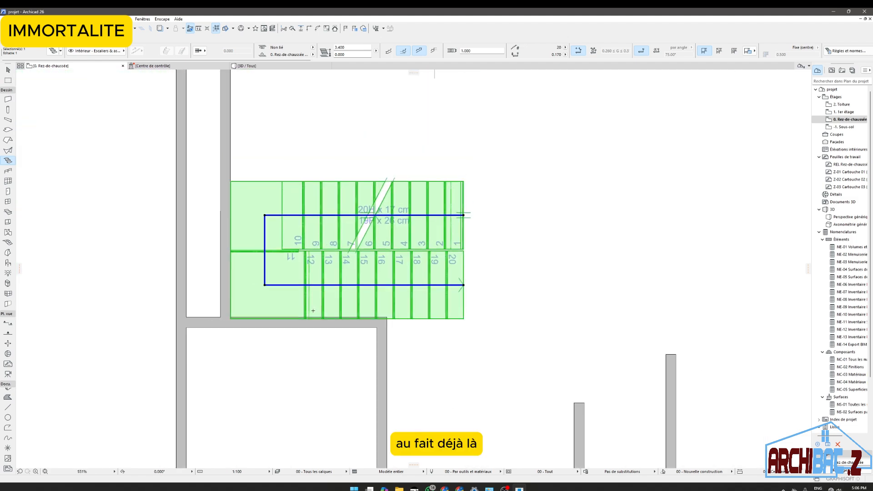
pyautogui.hotkey('ctrl', 'd')
pyautogui.scroll(8, 231, 321)
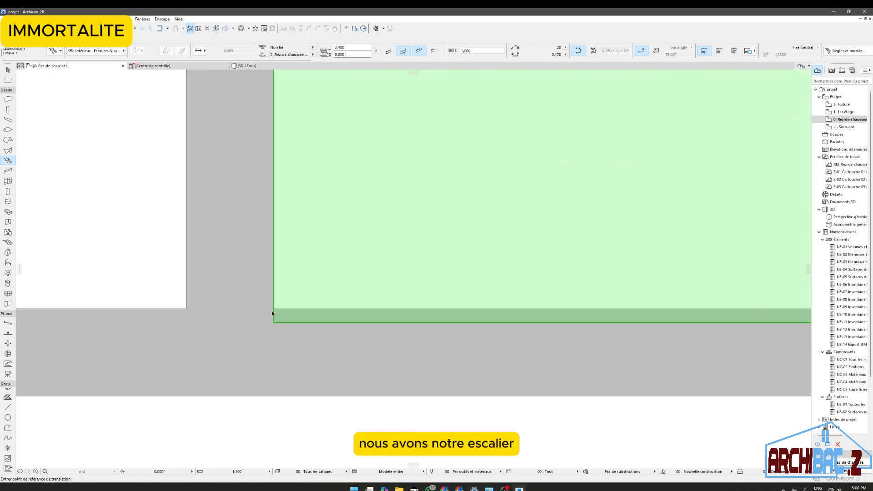
pyautogui.click(276, 327)
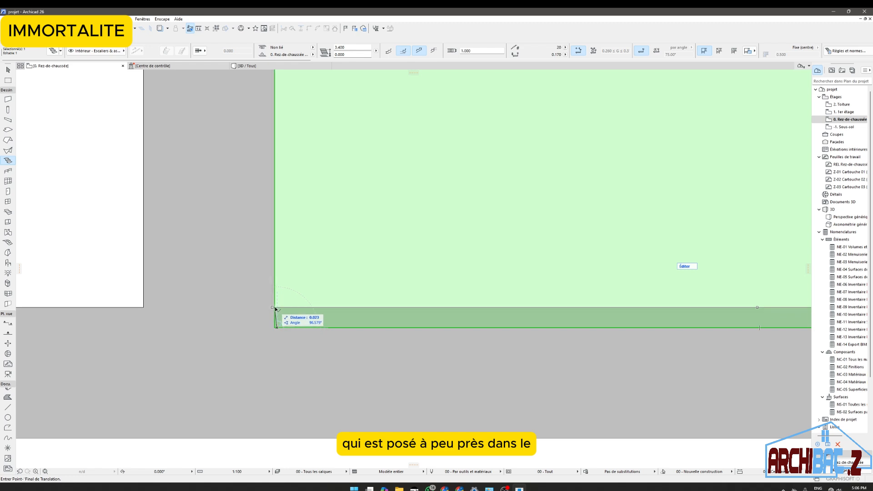
pyautogui.click(276, 309)
pyautogui.scroll(-10, 282, 307)
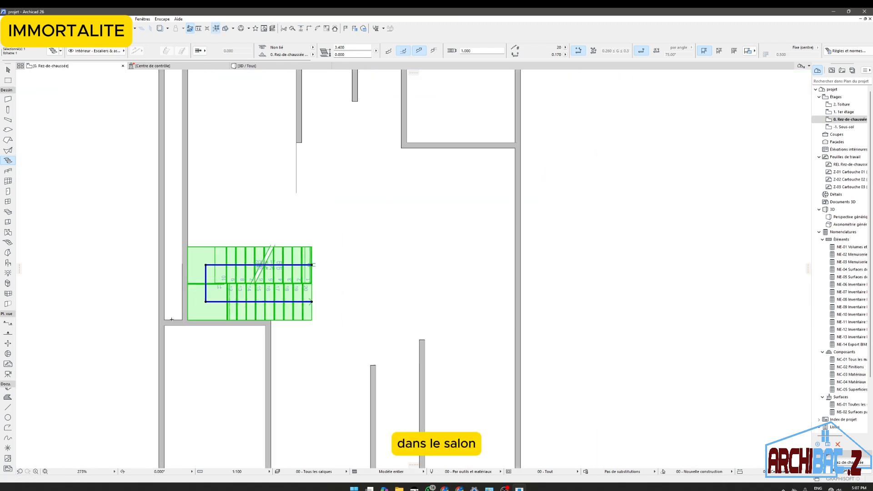
pyautogui.press('Escape')
# Step: Extend the garage's upper wall to the right until it ends level with the open end of the stair
pyautogui.scroll(3, 260, 328)
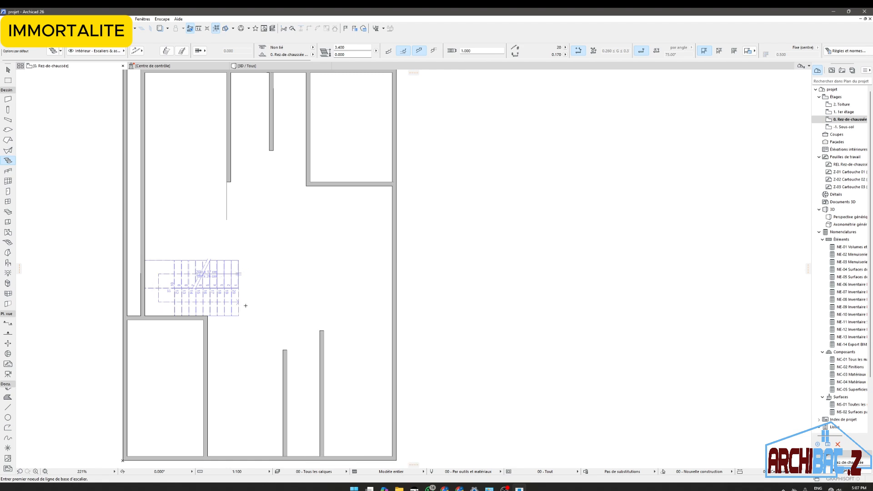
pyautogui.scroll(4, 231, 316)
pyautogui.keyDown('shift'); pyautogui.click(173, 325); pyautogui.keyUp('shift')
pyautogui.press('Escape')
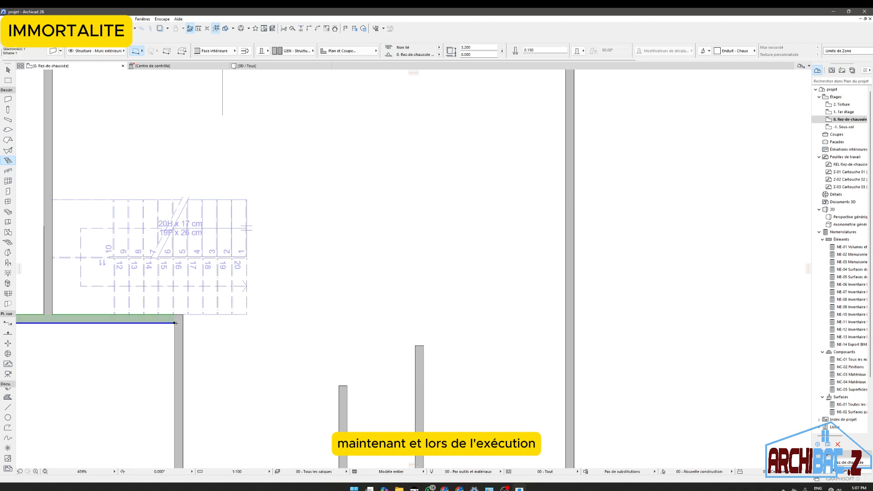
pyautogui.keyDown('shift'); pyautogui.click(177, 325); pyautogui.keyUp('shift')
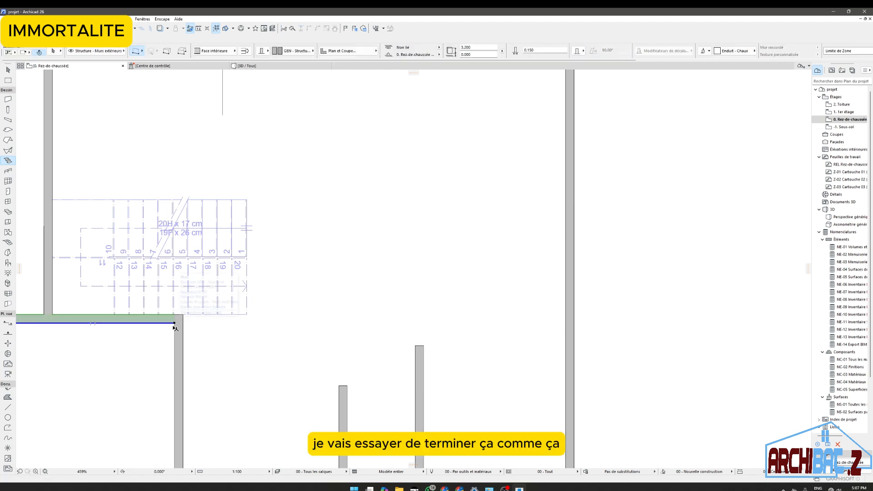
pyautogui.click(178, 322)
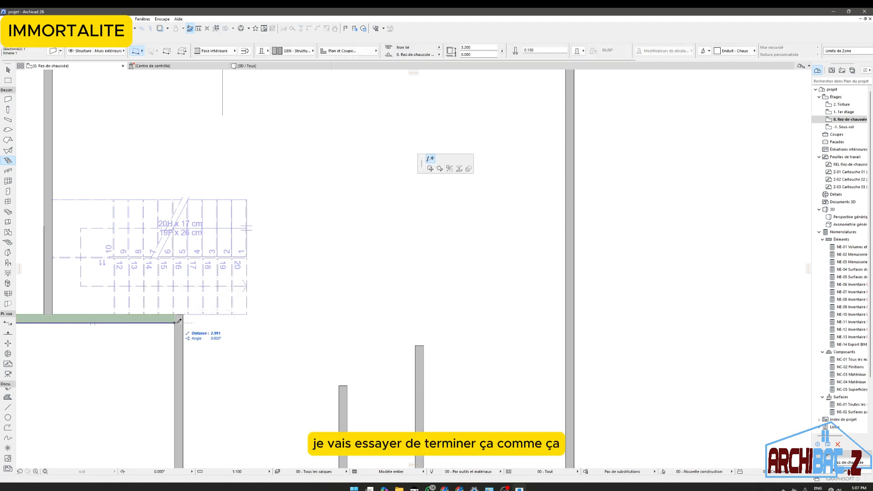
pyautogui.click(249, 311)
pyautogui.press('Escape')
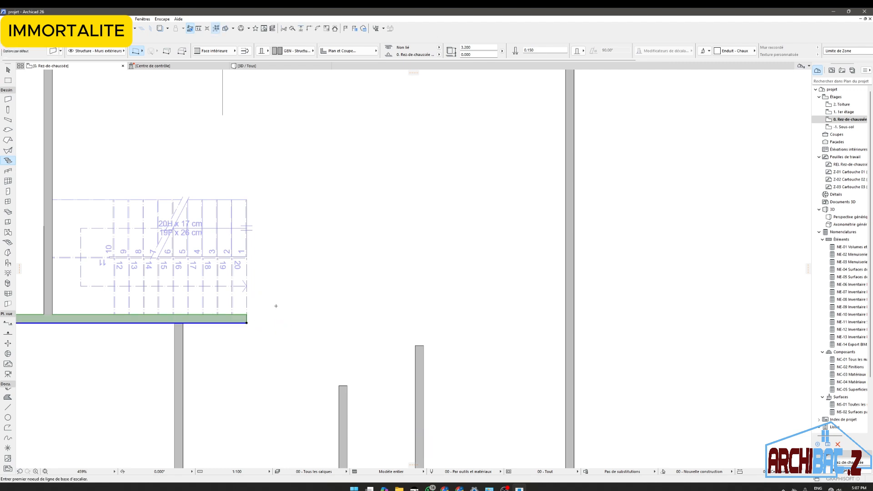
# Step: Draw a wall along the stair's open end, from the end of the garage's upper wall up to the gap between the flights
pyautogui.click(8, 99)
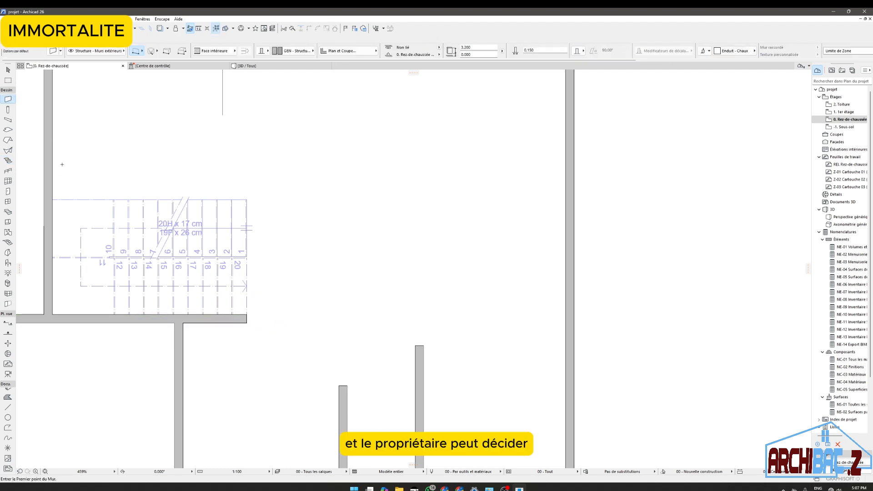
pyautogui.scroll(-2, 239, 269)
pyautogui.scroll(5, 237, 286)
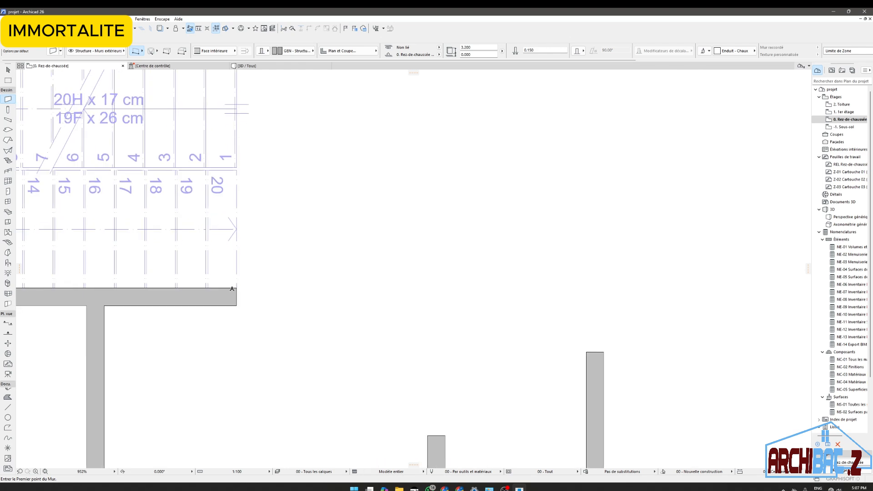
pyautogui.click(237, 288)
pyautogui.scroll(-3, 238, 185)
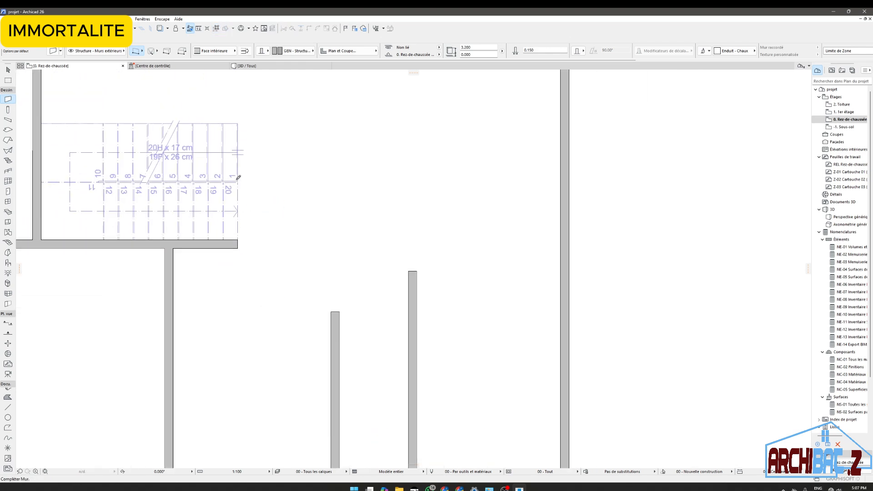
pyautogui.scroll(6, 238, 185)
pyautogui.click(242, 168)
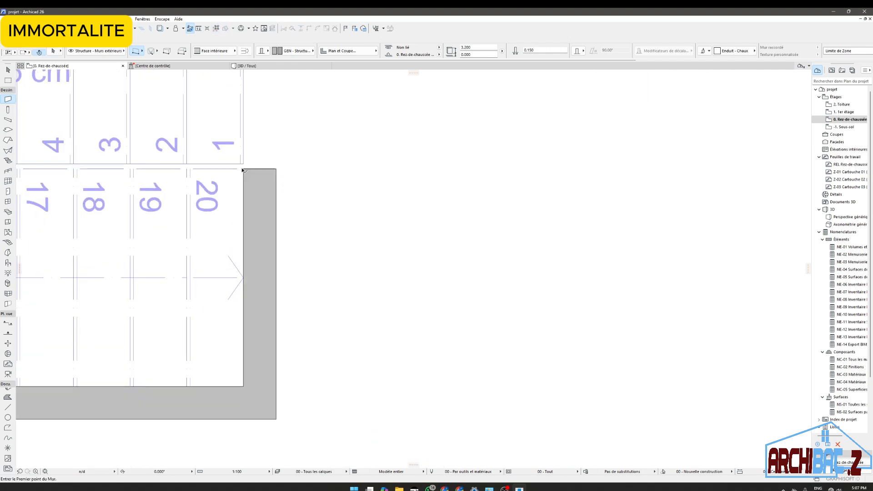
# Step: Draw the living-room wall horizontally to the right from the top of the stair's short end wall, stopping short of the right exterior wall
pyautogui.scroll(-4, 224, 244)
pyautogui.scroll(3, 224, 244)
pyautogui.click(200, 244)
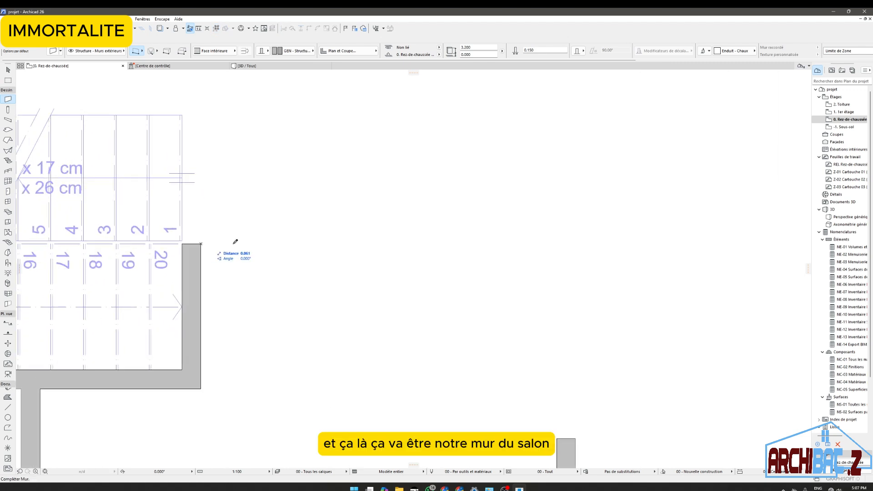
pyautogui.scroll(-4, 257, 245)
pyautogui.click(374, 254)
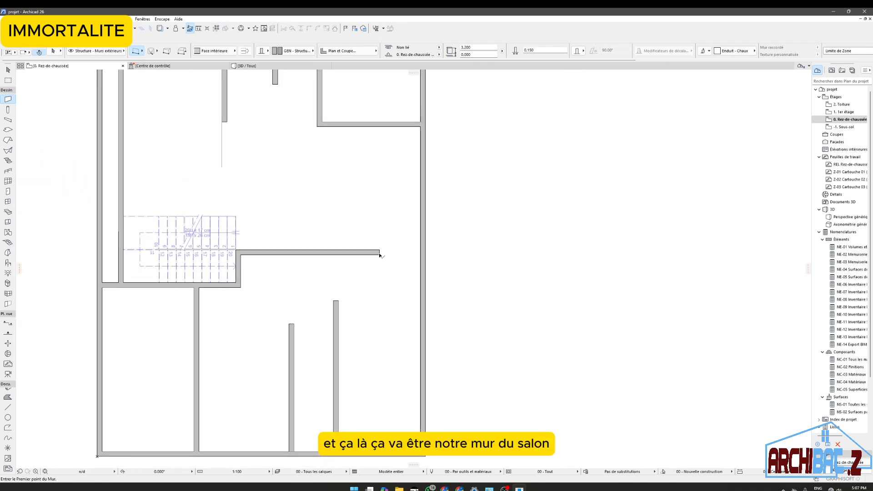
# Step: Examine the circulation between the entrance, the stair and the living room in the ground-floor plan
pyautogui.scroll(-2, 308, 290)
pyautogui.scroll(-1, 308, 291)
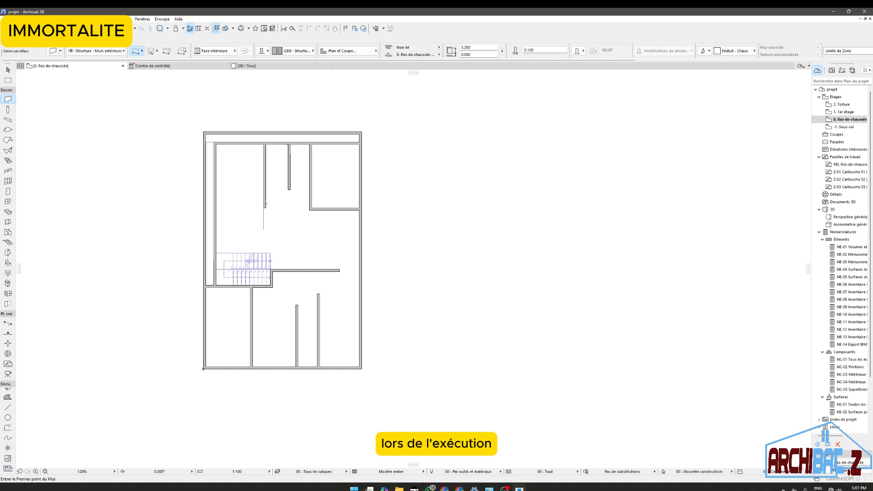
pyautogui.scroll(1, 268, 278)
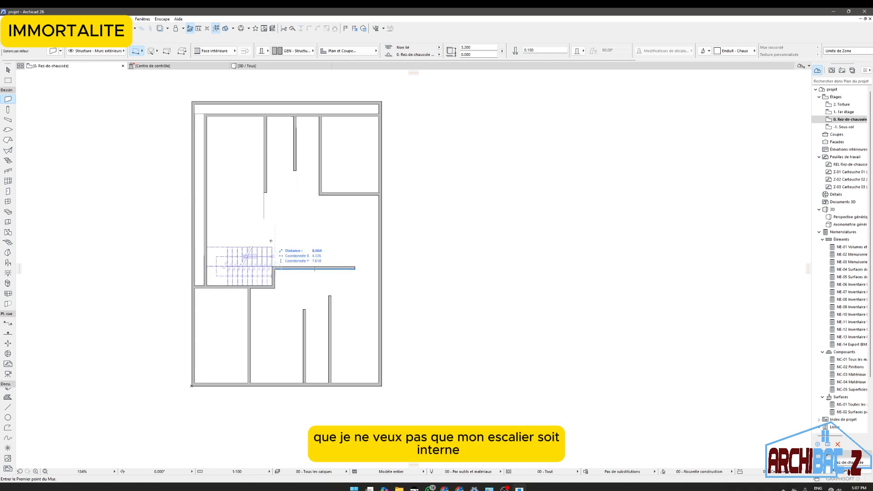
pyautogui.scroll(2, 271, 265)
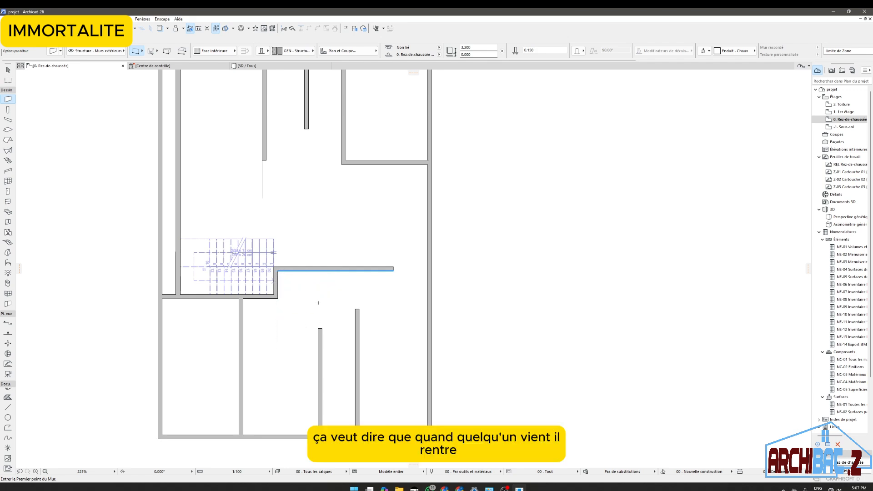
pyautogui.scroll(-3, 300, 319)
pyautogui.scroll(3, 331, 378)
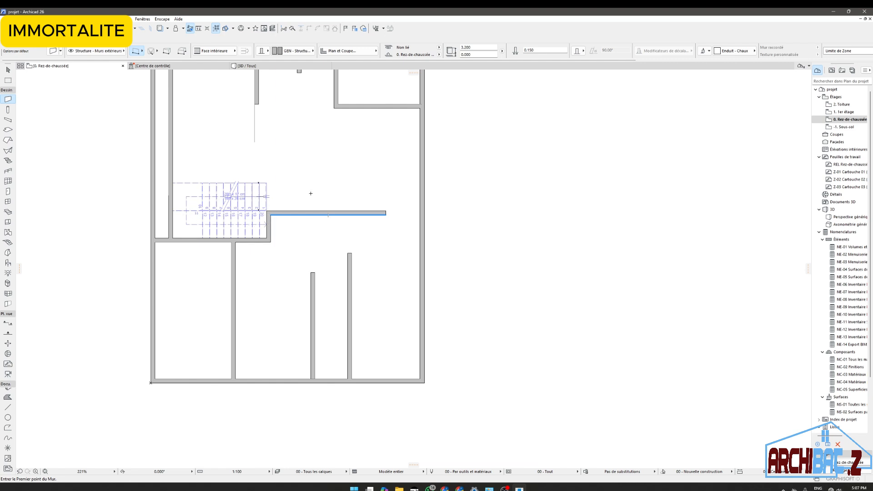
pyautogui.scroll(-2, 319, 265)
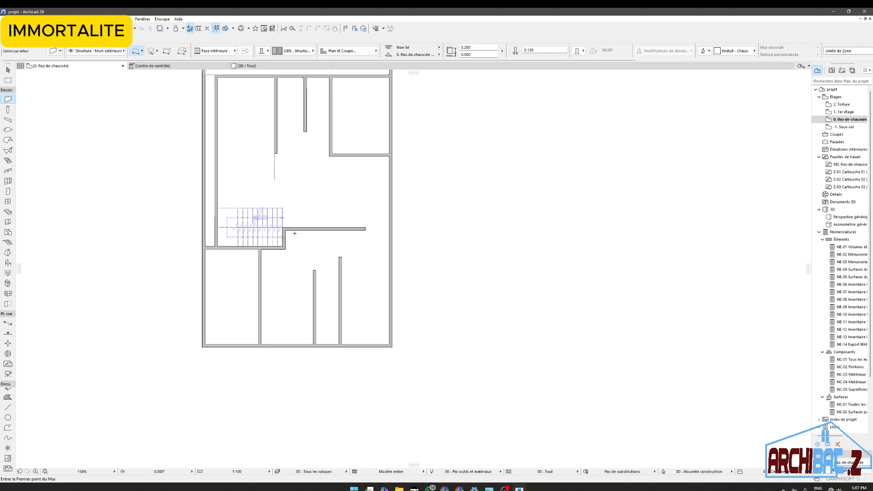
pyautogui.scroll(3, 296, 233)
pyautogui.scroll(-2, 306, 284)
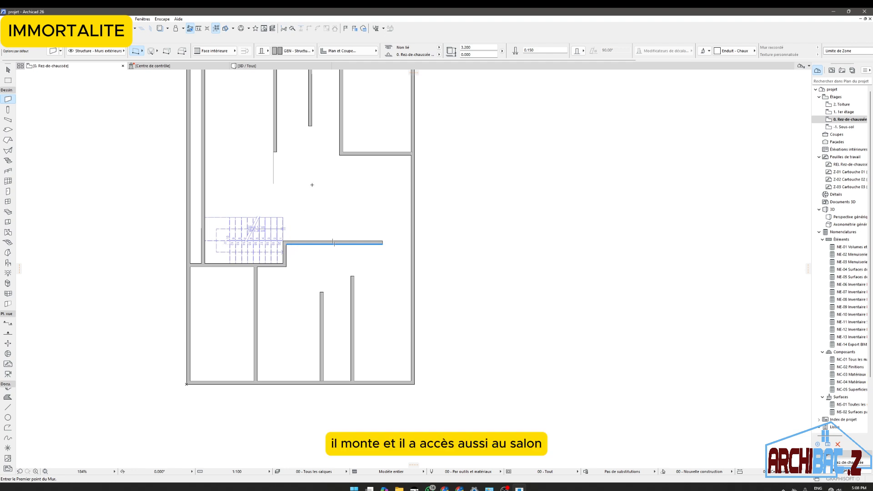
pyautogui.scroll(-3, 238, 252)
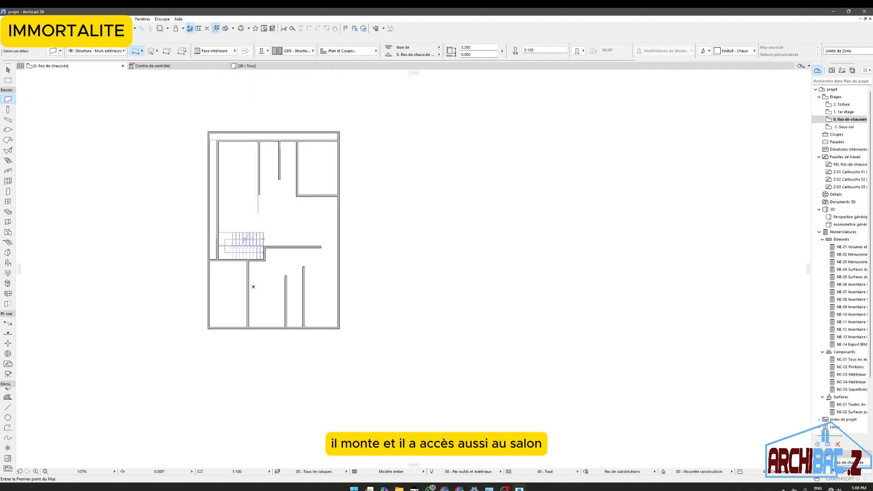
# Step: Draw a guide polyline 0.50 m left from the upper-right room's lower wall at the exterior wall, continuing down level with the living-room wall
pyautogui.click(7, 407)
pyautogui.scroll(8, 336, 197)
pyautogui.scroll(2, 328, 194)
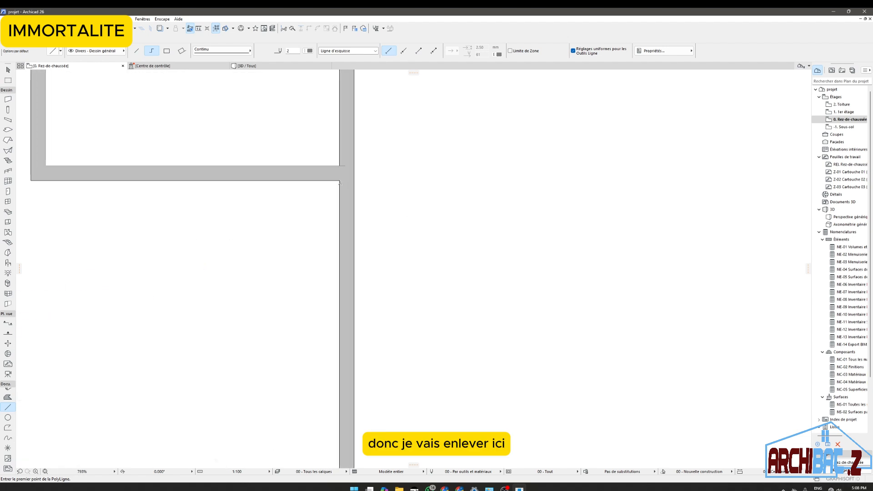
pyautogui.click(339, 180)
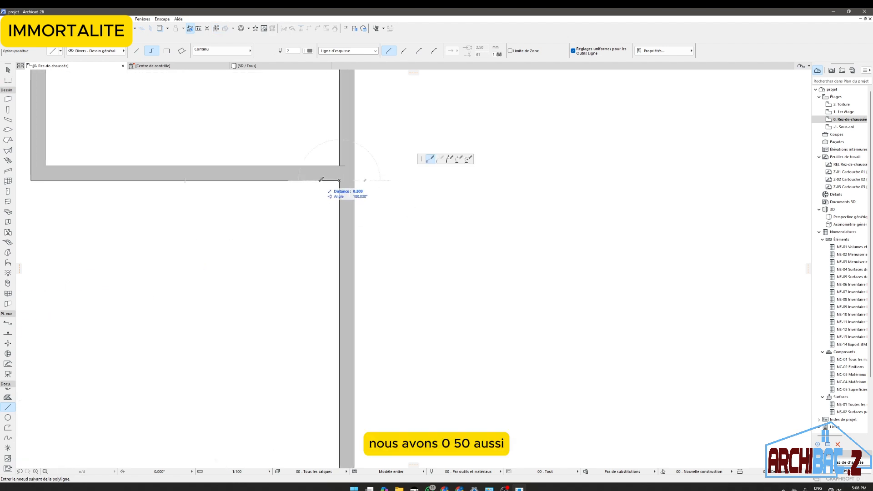
pyautogui.press('Return')
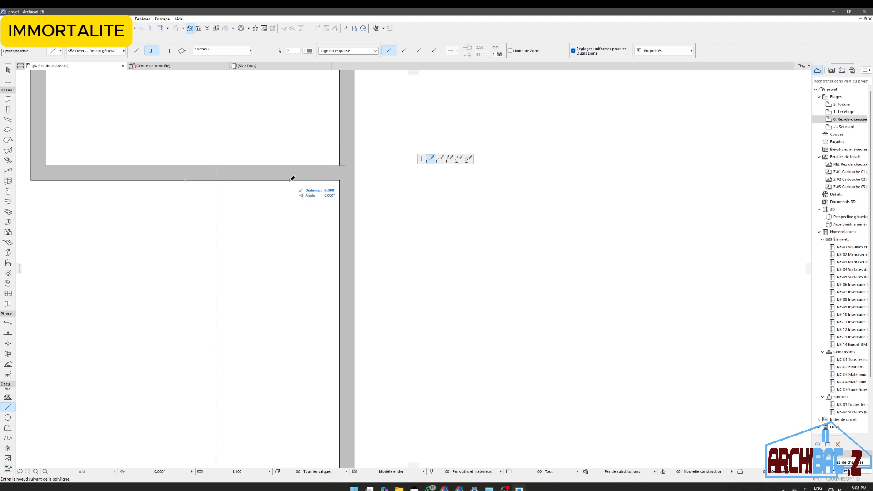
pyautogui.scroll(-4, 347, 179)
pyautogui.scroll(-1, 344, 224)
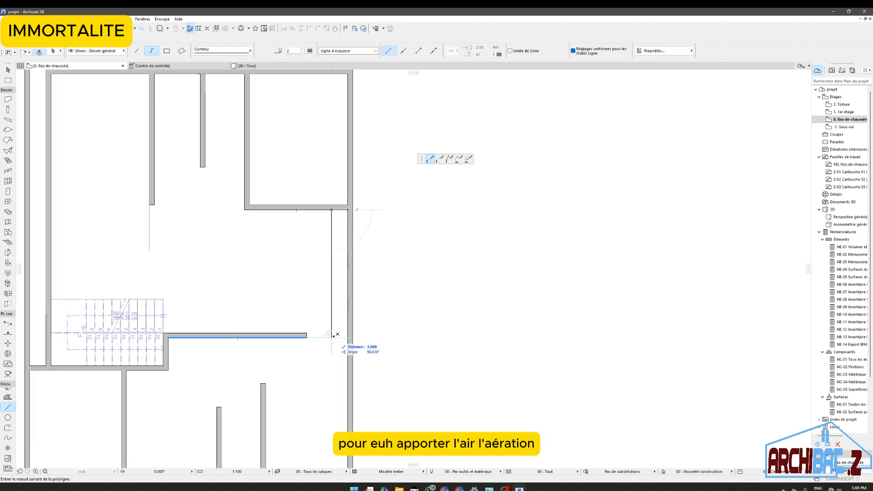
pyautogui.doubleClick(333, 335)
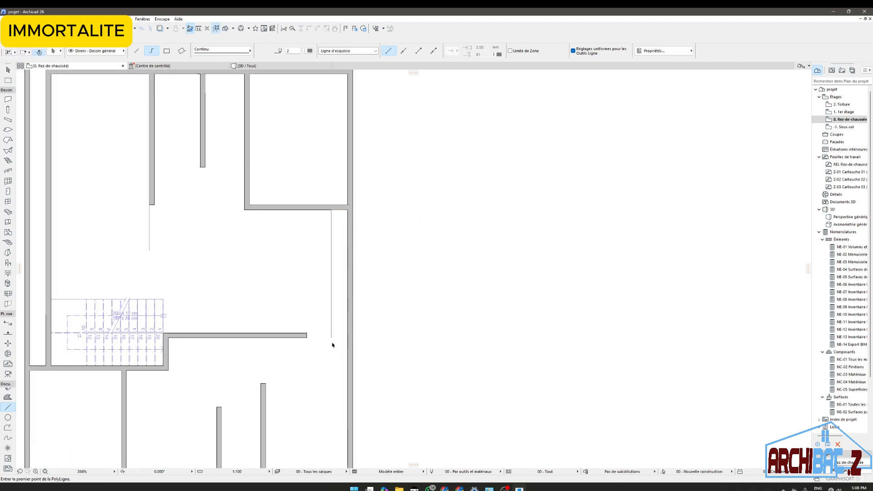
# Step: Draw a vertical wall along the guide line, from the upper-right room's lower wall down to the guide's lower end
pyautogui.click(8, 100)
pyautogui.scroll(5, 347, 213)
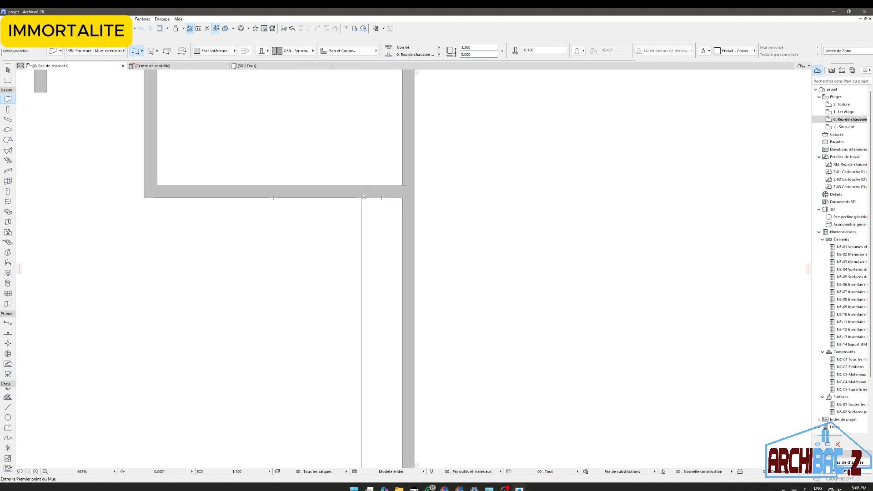
pyautogui.click(360, 198)
pyautogui.scroll(-7, 347, 216)
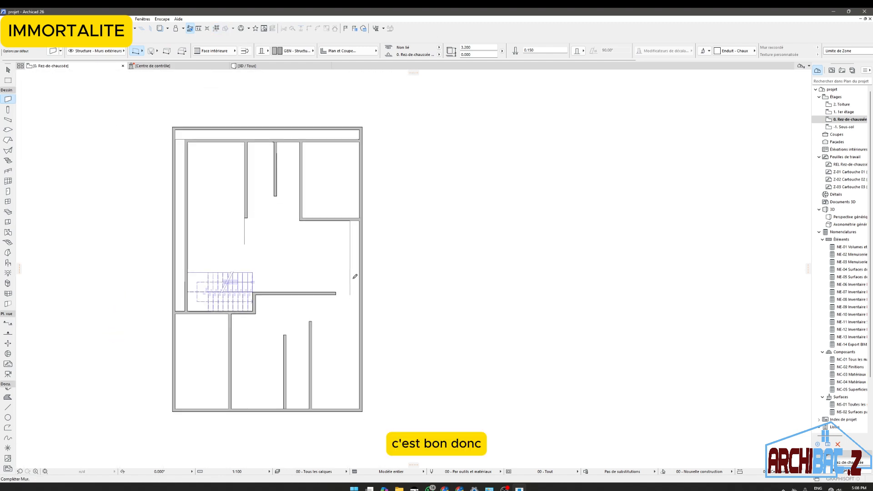
pyautogui.click(350, 295)
pyautogui.scroll(3, 349, 293)
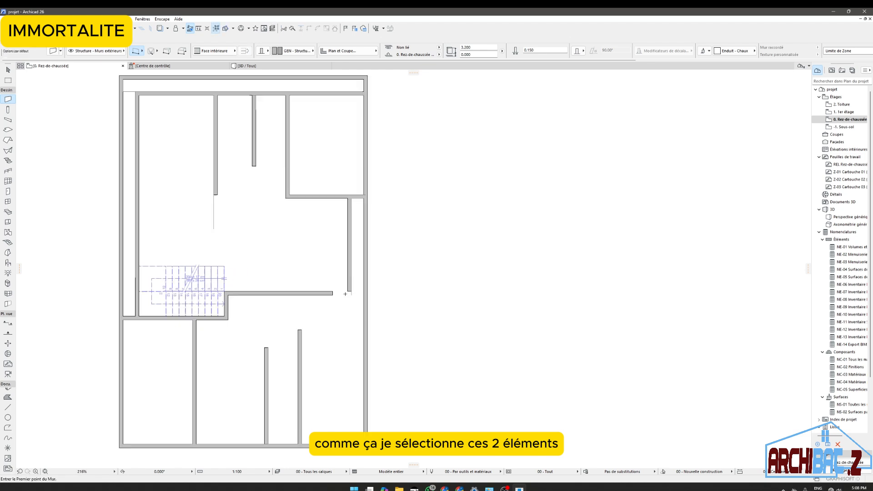
# Step: Join the new vertical wall and the horizontal living-room wall so they meet in a closed corner
pyautogui.keyDown('shift'); pyautogui.click(352, 286); pyautogui.keyUp('shift')
pyautogui.keyDown('shift'); pyautogui.click(312, 293); pyautogui.keyUp('shift')
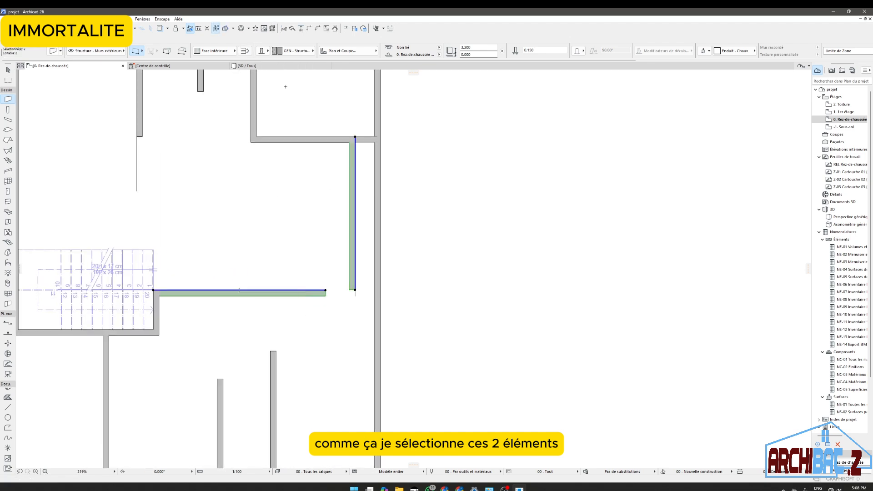
pyautogui.click(310, 29)
pyautogui.press('Escape')
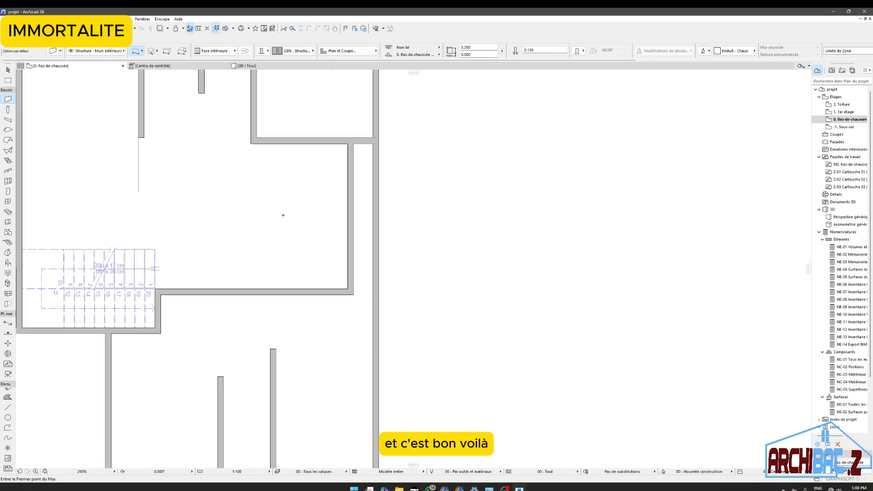
pyautogui.scroll(-3, 281, 216)
pyautogui.scroll(-3, 319, 273)
pyautogui.scroll(4, 313, 291)
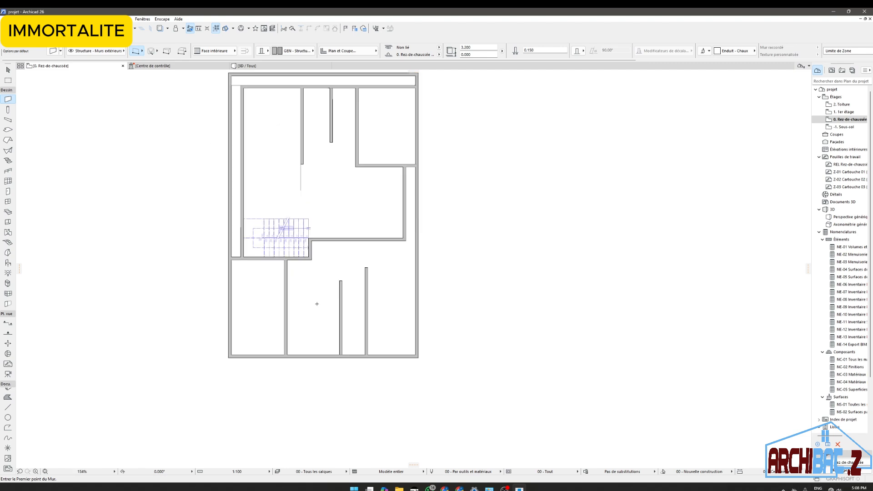
pyautogui.click(8, 407)
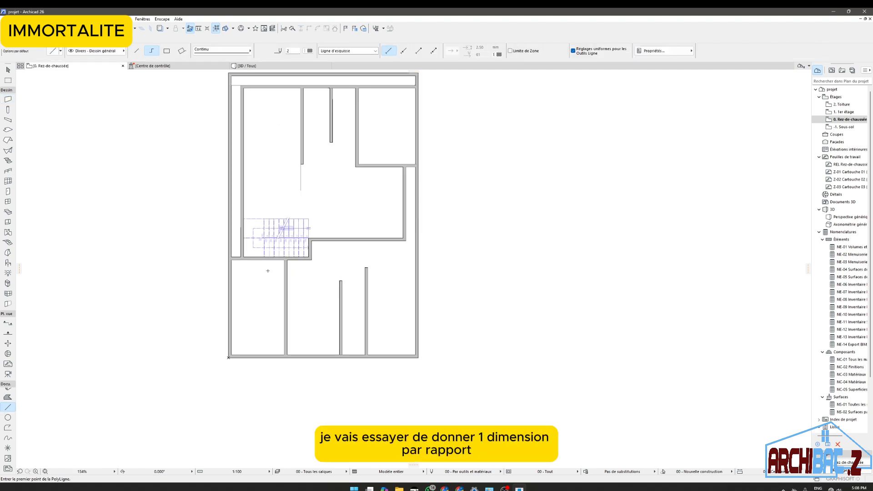
pyautogui.scroll(5, 314, 252)
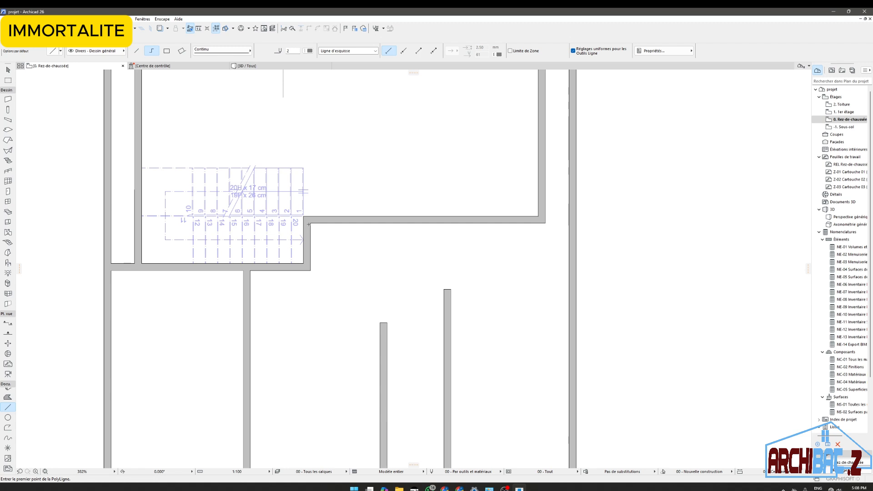
pyautogui.click(311, 223)
pyautogui.scroll(-3, 318, 253)
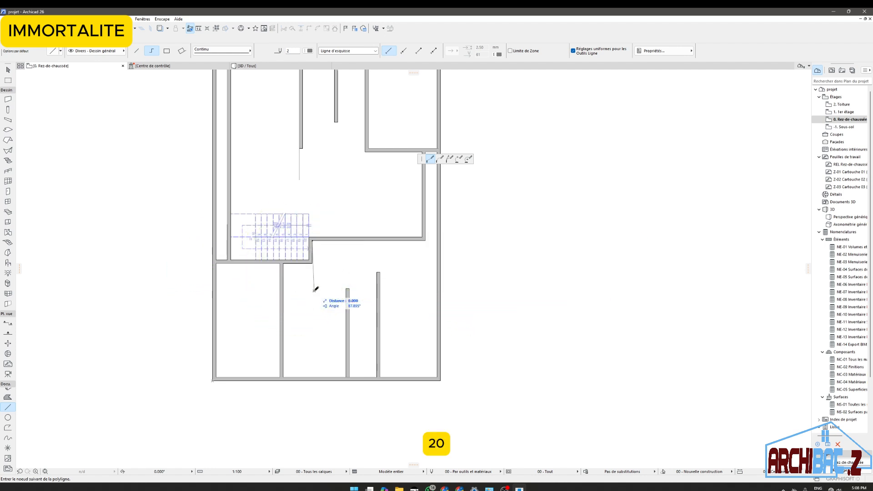
pyautogui.rightClick(315, 290)
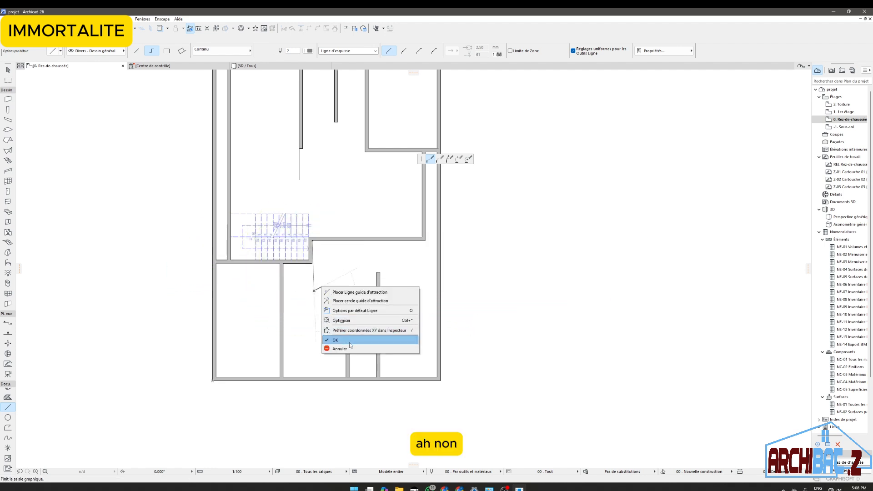
pyautogui.click(350, 340)
pyautogui.scroll(3, 339, 294)
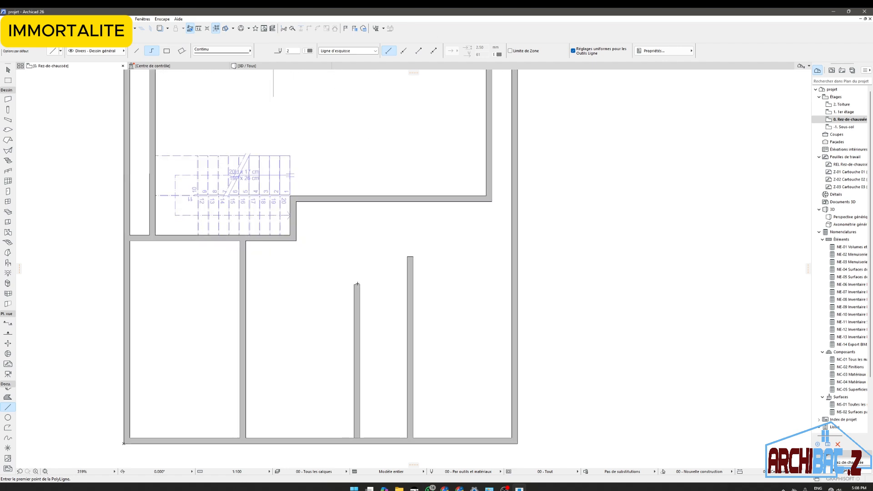
pyautogui.click(296, 200)
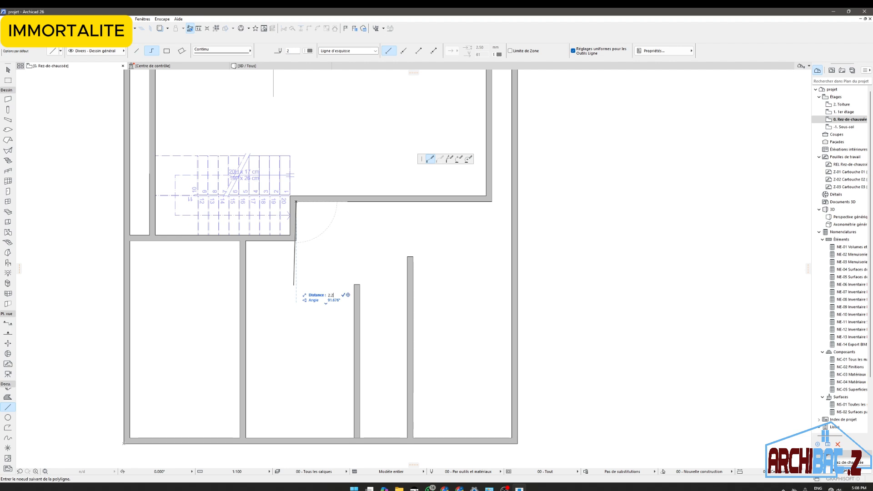
pyautogui.press('Escape')
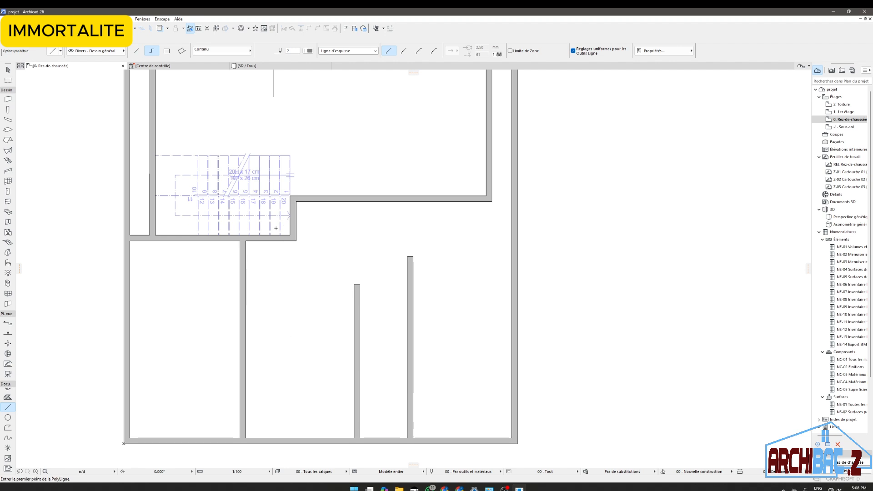
# Step: Draw a guide polyline 2.2 m down from the corner beside the stair and across to the nearest interior wall, and activate the Wall tool
pyautogui.click(296, 201)
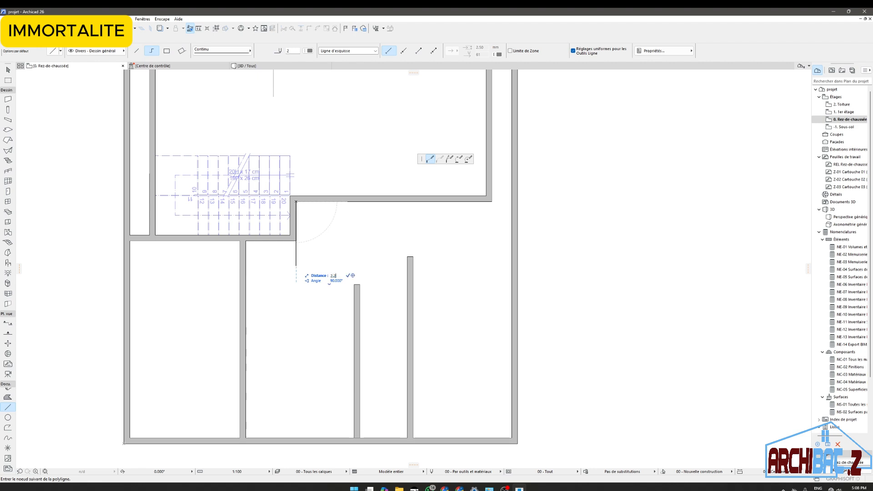
pyautogui.write('2.2')
pyautogui.press('Return')
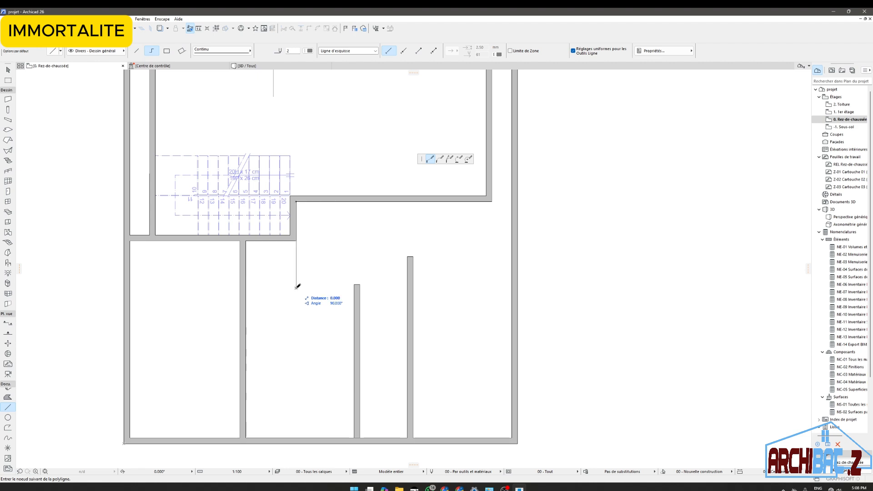
pyautogui.doubleClick(364, 286)
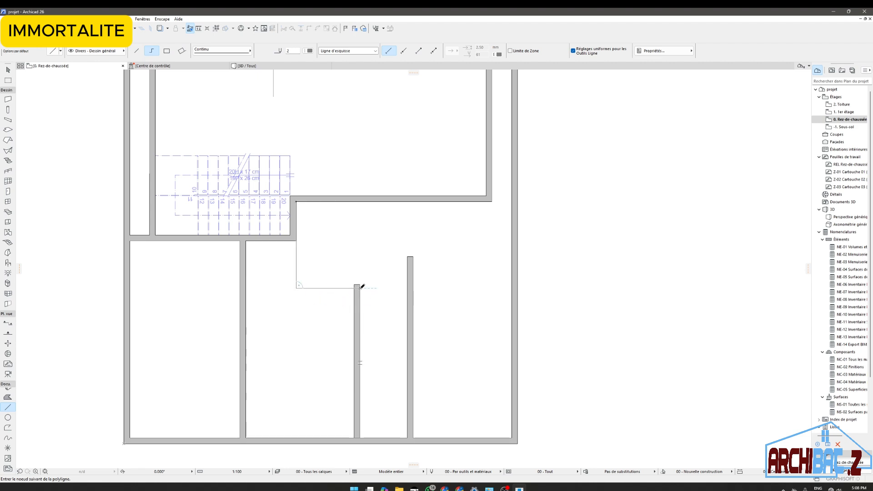
pyautogui.click(8, 99)
pyautogui.scroll(-2, 307, 238)
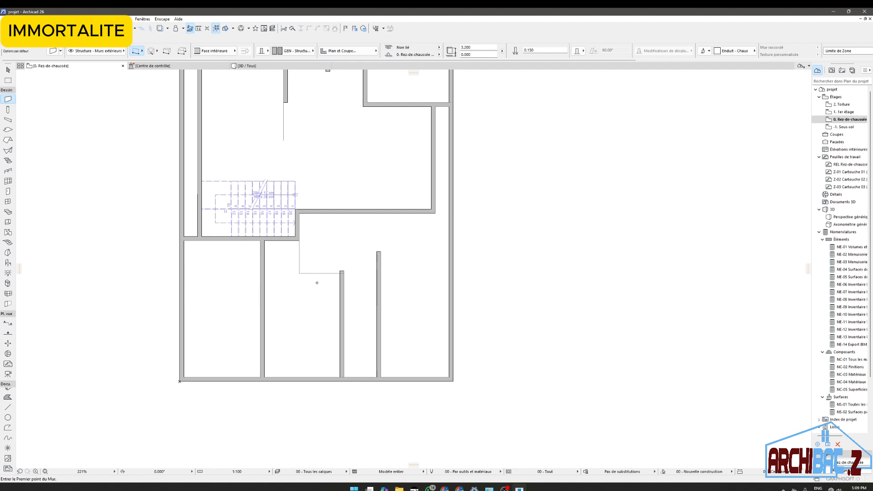
# Step: Draw a horizontal wall along the guide line, from the shorter middle wall's upper end left to the neighbouring interior wall
pyautogui.scroll(2, 323, 273)
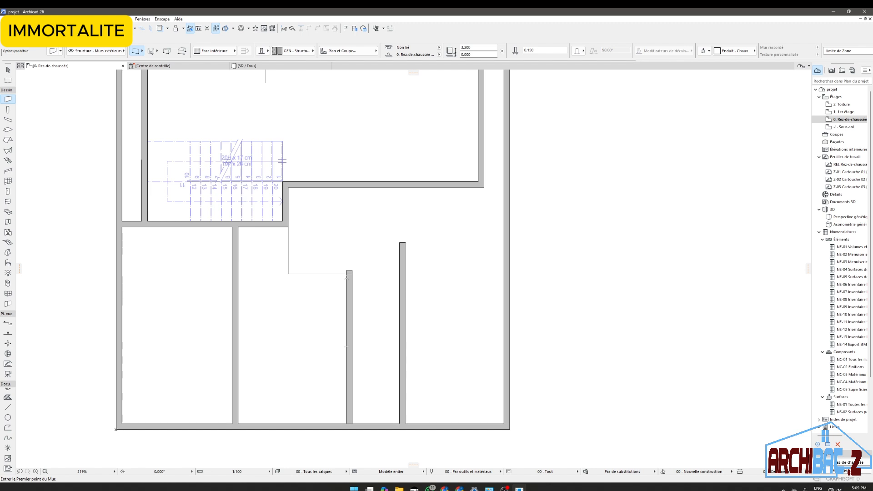
pyautogui.scroll(3, 347, 276)
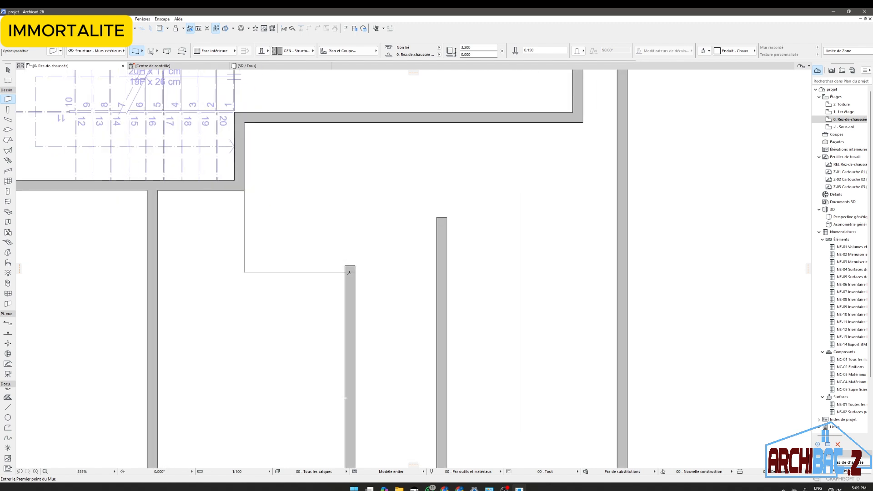
pyautogui.scroll(-5, 346, 266)
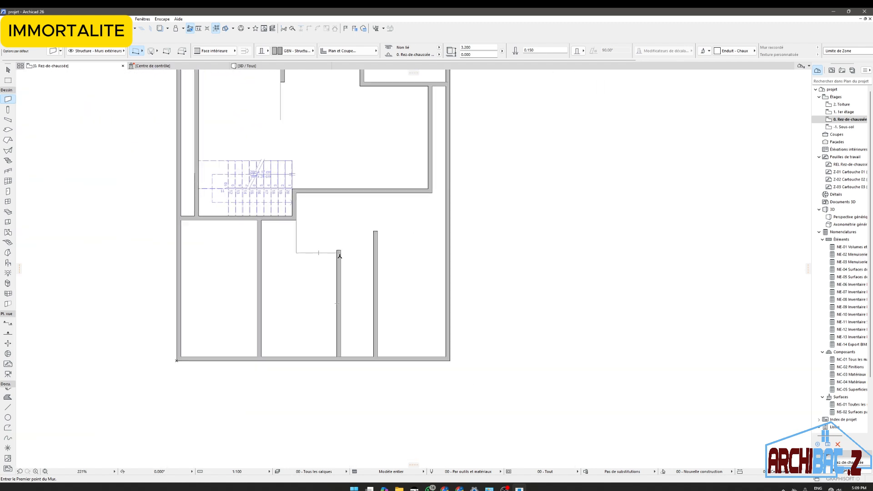
pyautogui.scroll(2, 335, 253)
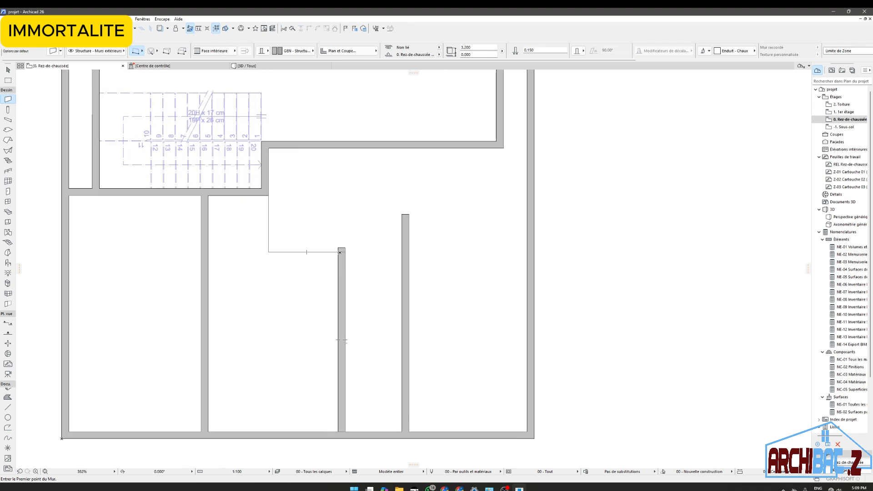
pyautogui.scroll(-1, 340, 252)
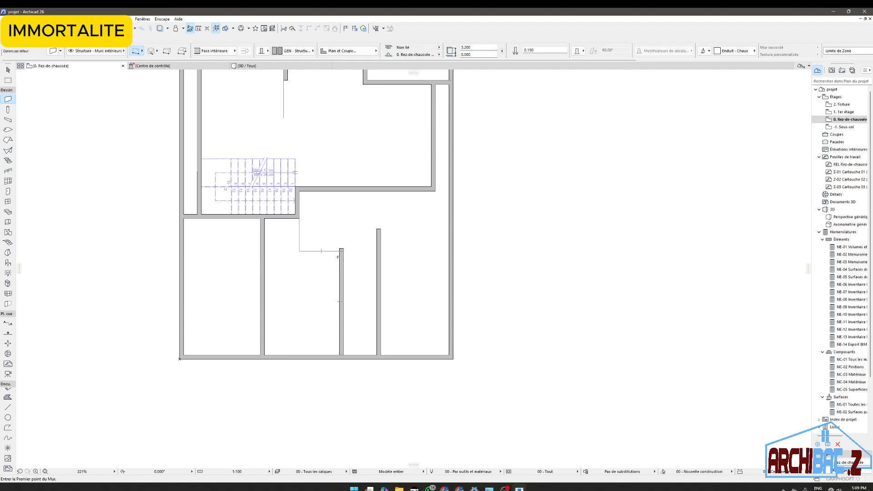
pyautogui.scroll(5, 336, 256)
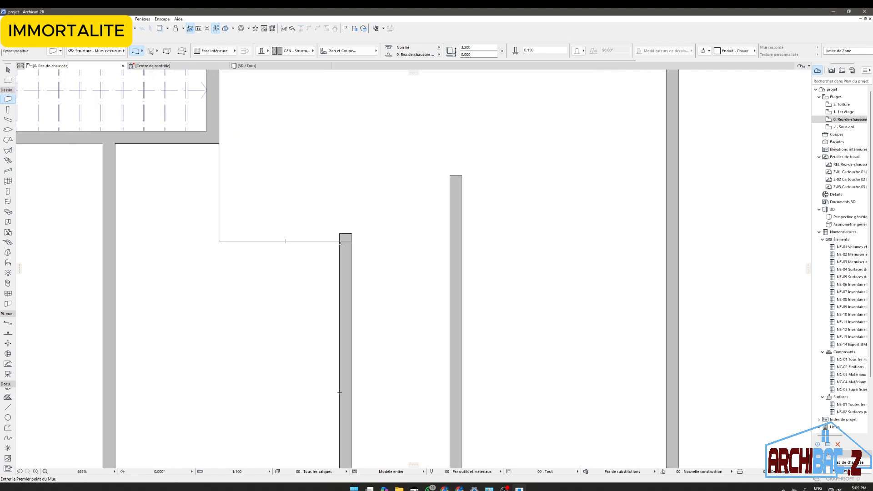
pyautogui.click(339, 242)
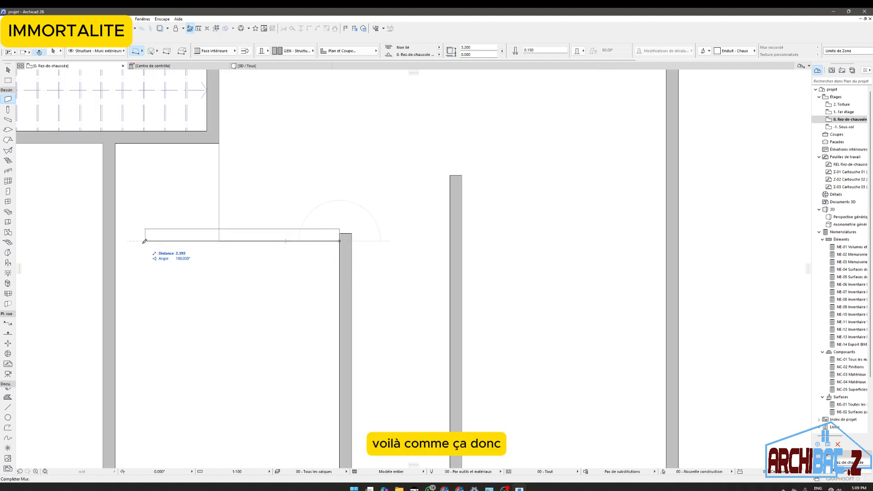
pyautogui.click(114, 242)
pyautogui.scroll(-6, 300, 216)
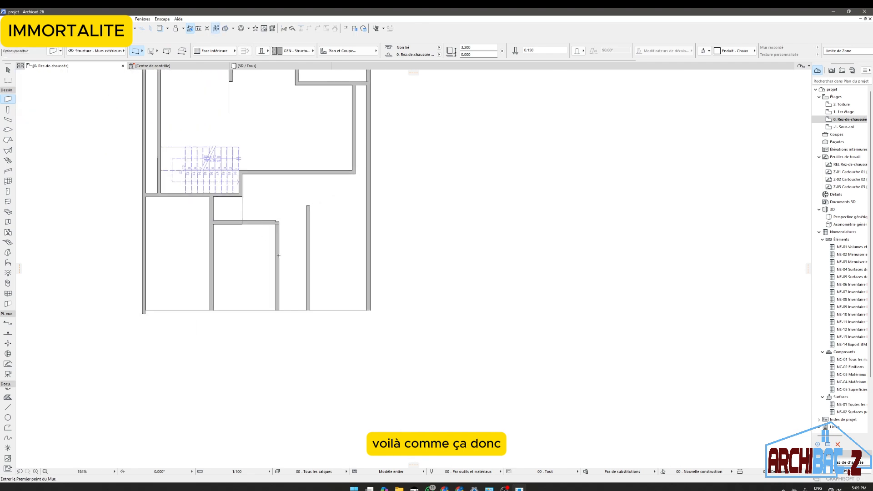
# Step: Join the new horizontal wall and the vertical wall at its right end into a closed corner
pyautogui.scroll(3, 269, 225)
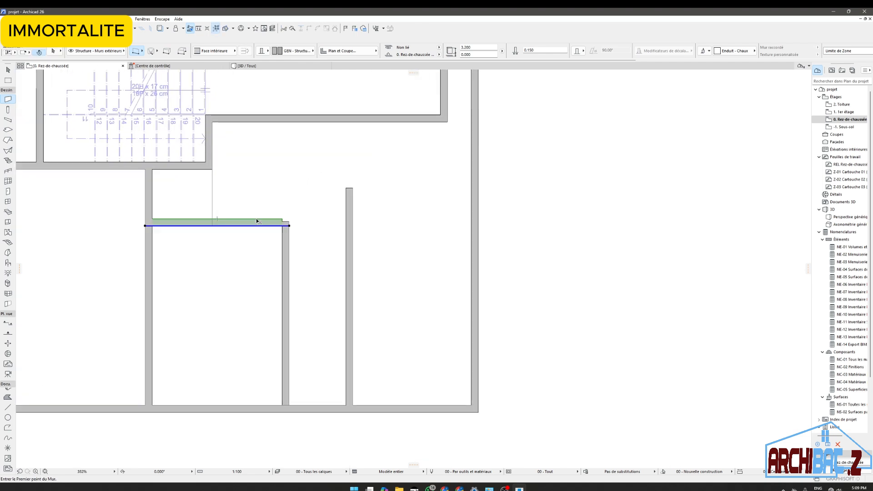
pyautogui.click(289, 235)
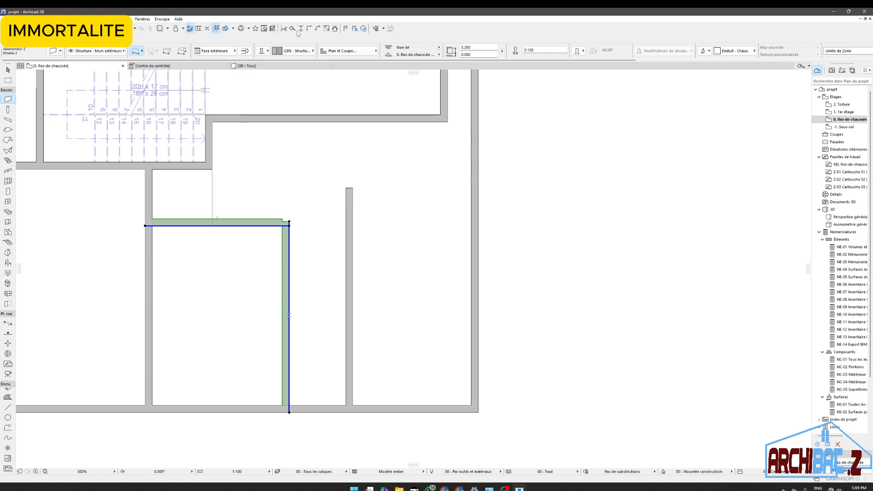
pyautogui.scroll(-4, 314, 174)
pyautogui.press('Escape')
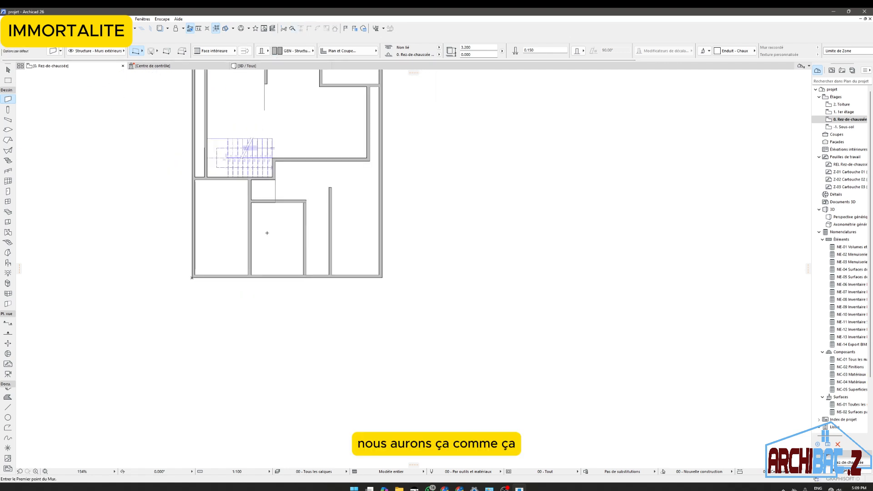
# Step: Draw a guide polyline 1 m down the interior wall's right face from the corner below the stair, ending with a short horizontal segment
pyautogui.click(7, 407)
pyautogui.scroll(6, 239, 181)
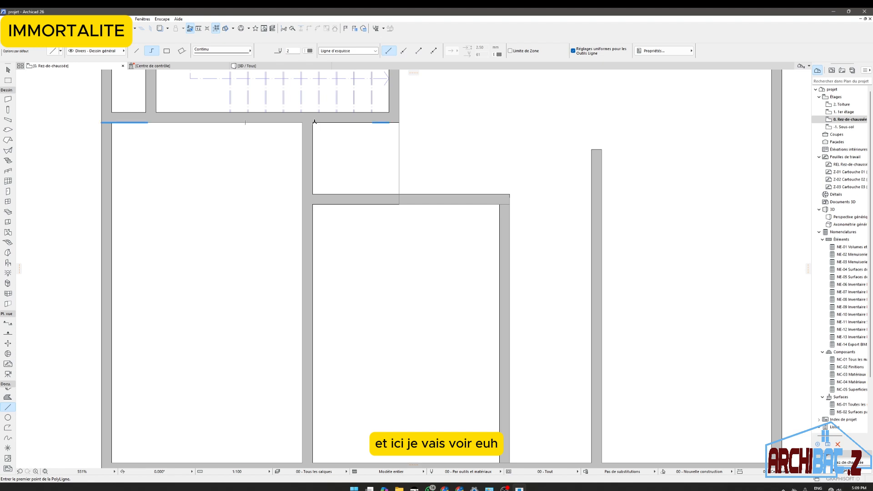
pyautogui.click(313, 123)
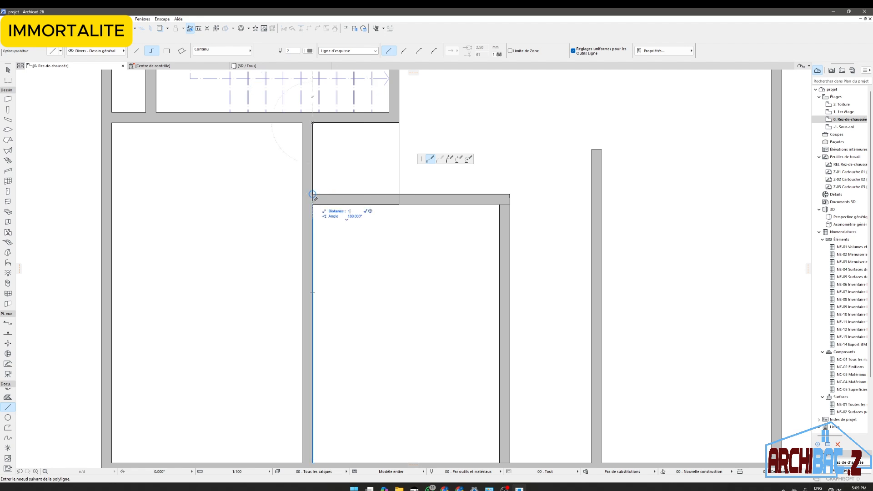
pyautogui.scroll(1, 315, 189)
pyautogui.scroll(3, 313, 190)
pyautogui.click(313, 191)
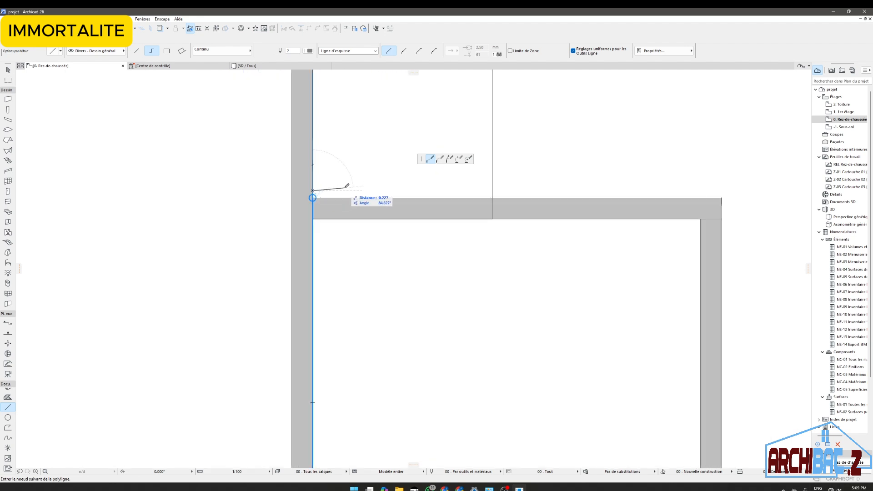
pyautogui.doubleClick(346, 190)
# Step: Move the horizontal wall below the stair up 0.05 m so its upper face meets the guide line
pyautogui.keyDown('shift'); pyautogui.click(353, 208); pyautogui.keyUp('shift')
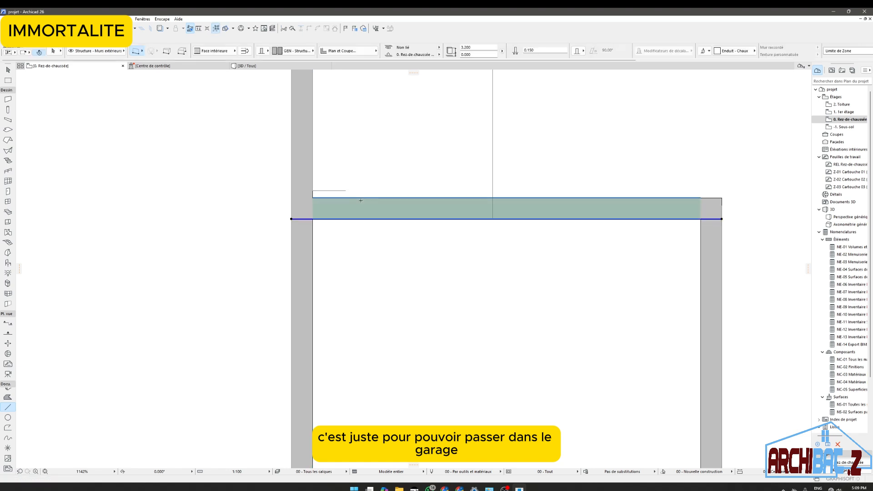
pyautogui.hotkey('ctrl', 'd')
pyautogui.scroll(1, 344, 186)
pyautogui.scroll(4, 326, 198)
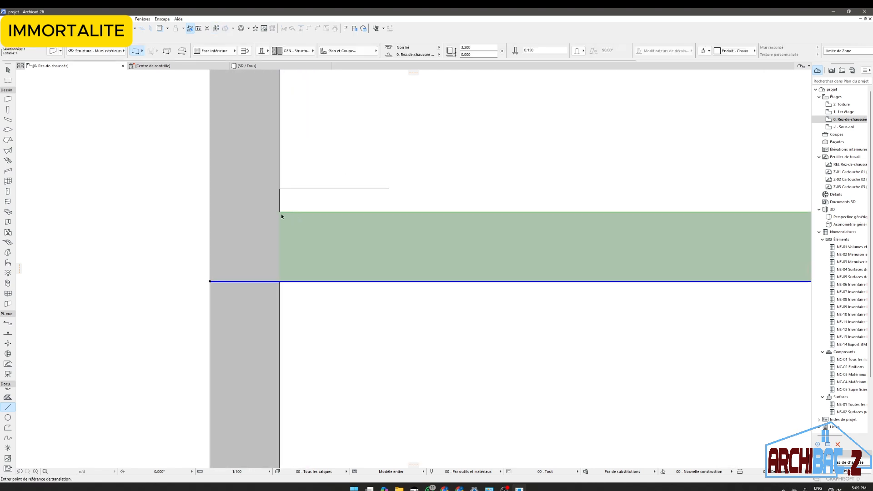
pyautogui.click(281, 212)
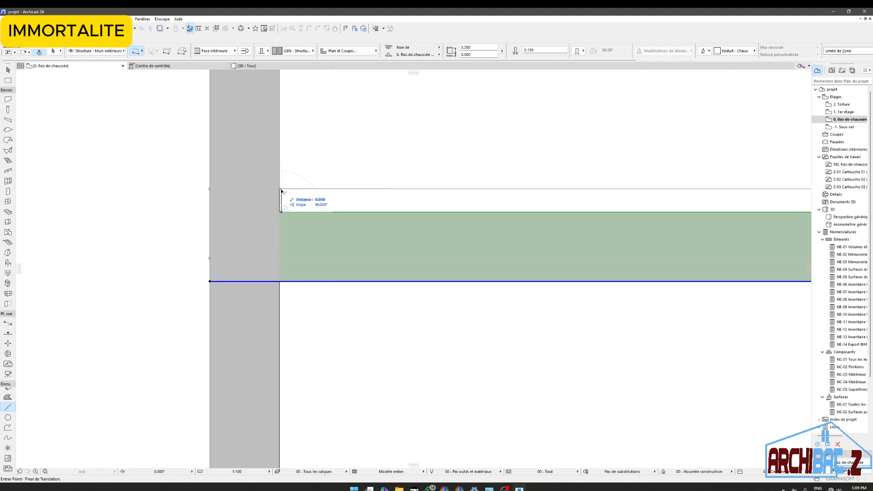
pyautogui.click(281, 189)
pyautogui.press('Escape')
pyautogui.scroll(-8, 288, 246)
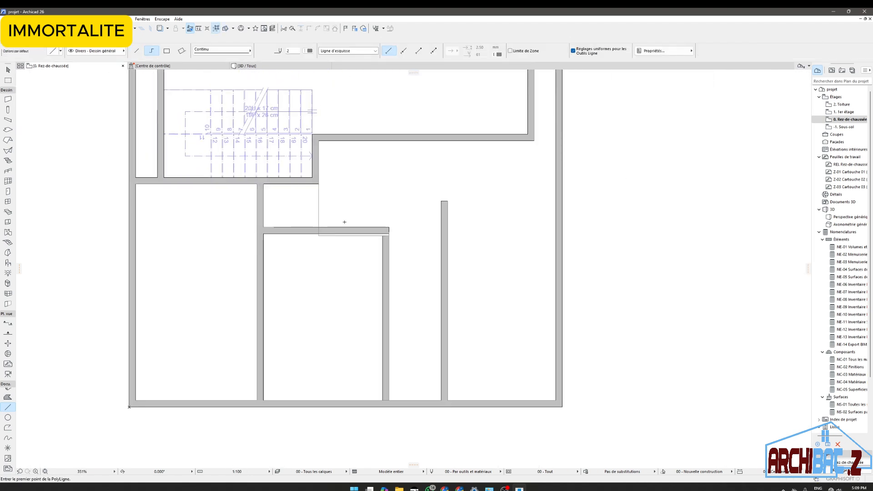
# Step: Delete the two old guide lines beside and below the moved horizontal wall
pyautogui.click(336, 236)
pyautogui.scroll(6, 339, 244)
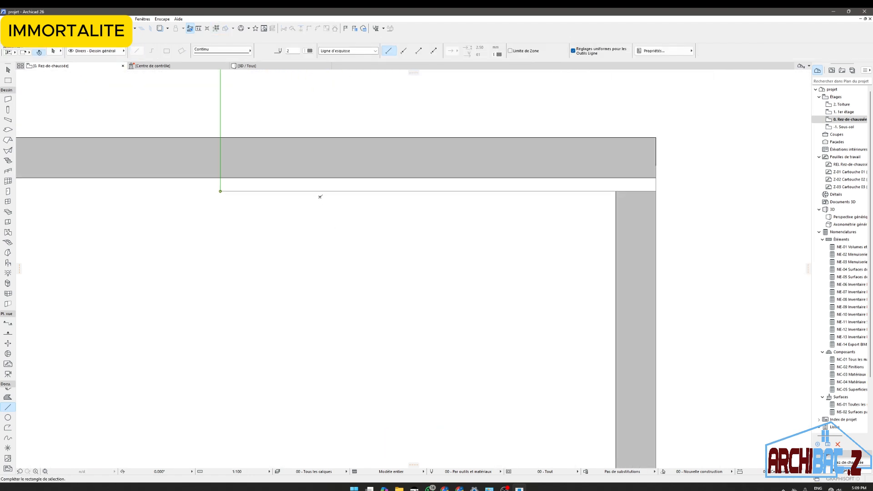
pyautogui.click(304, 190)
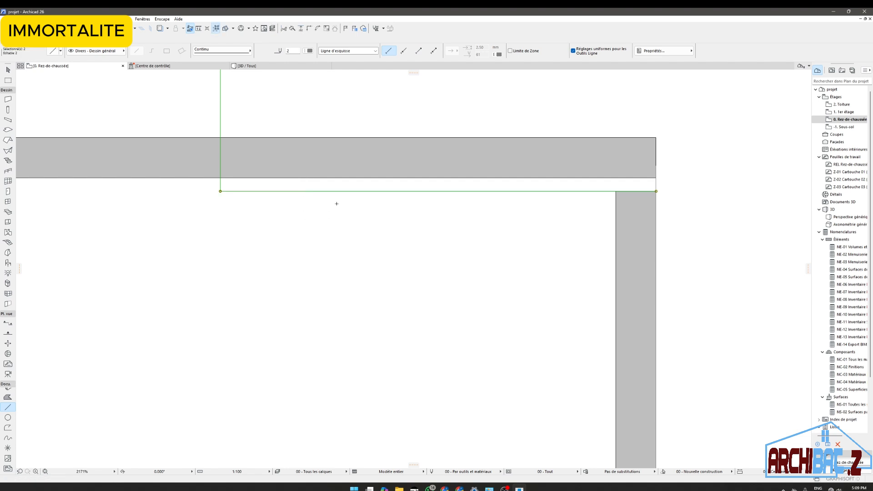
pyautogui.press('Escape')
pyautogui.scroll(-8, 344, 260)
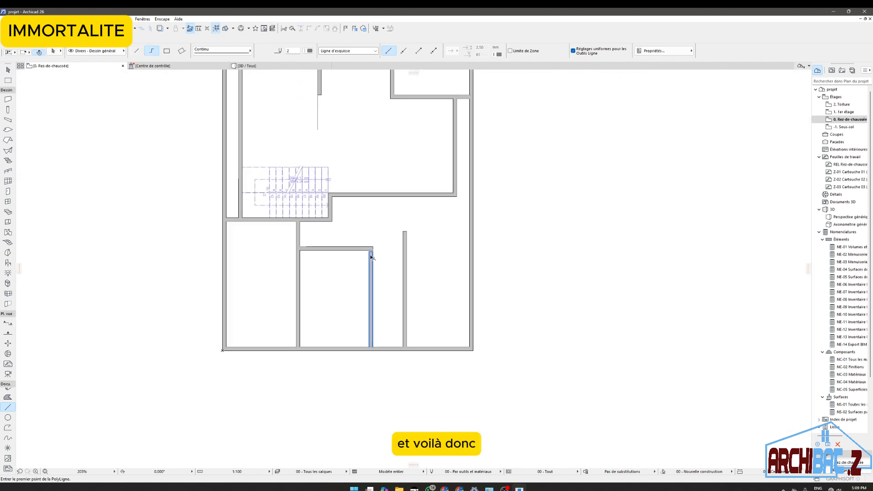
# Step: Join the moved horizontal wall and the vertical wall below it into a closed corner again
pyautogui.keyDown('shift'); pyautogui.click(371, 256); pyautogui.keyUp('shift')
pyautogui.keyDown('shift'); pyautogui.click(367, 250); pyautogui.keyUp('shift')
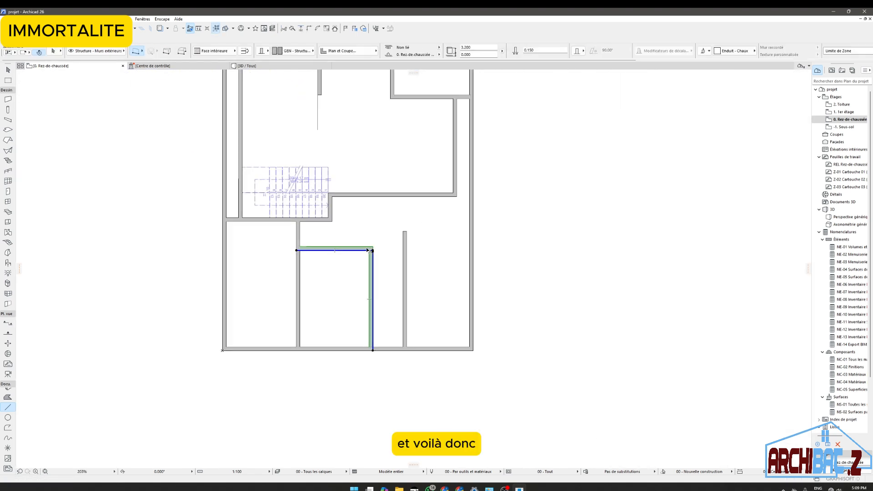
pyautogui.click(311, 28)
pyautogui.scroll(-4, 350, 284)
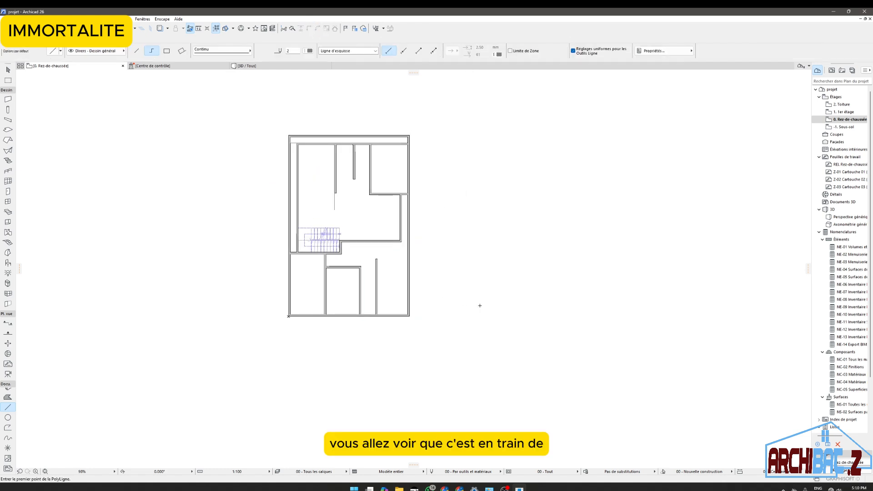
# Step: Draw a 3 m horizontal wall along the stair's upper edge from the left interior wall, with its reference line on the exterior face
pyautogui.scroll(3, 348, 171)
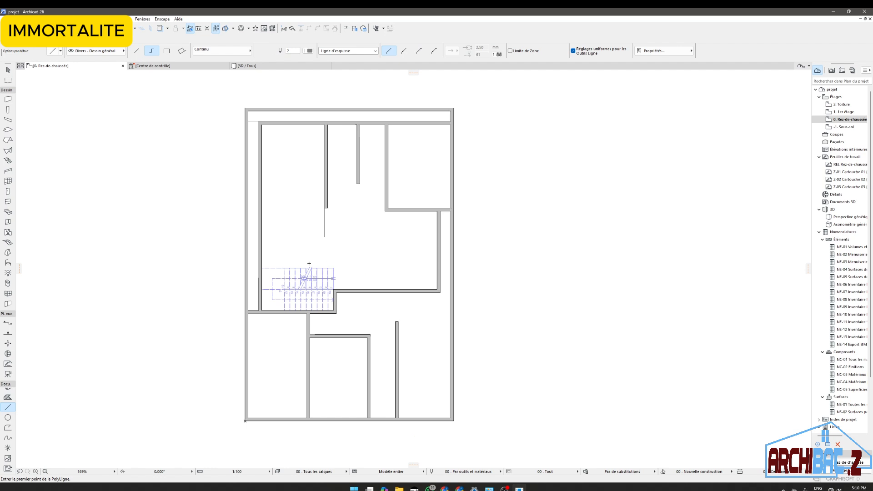
pyautogui.click(8, 100)
pyautogui.scroll(6, 273, 253)
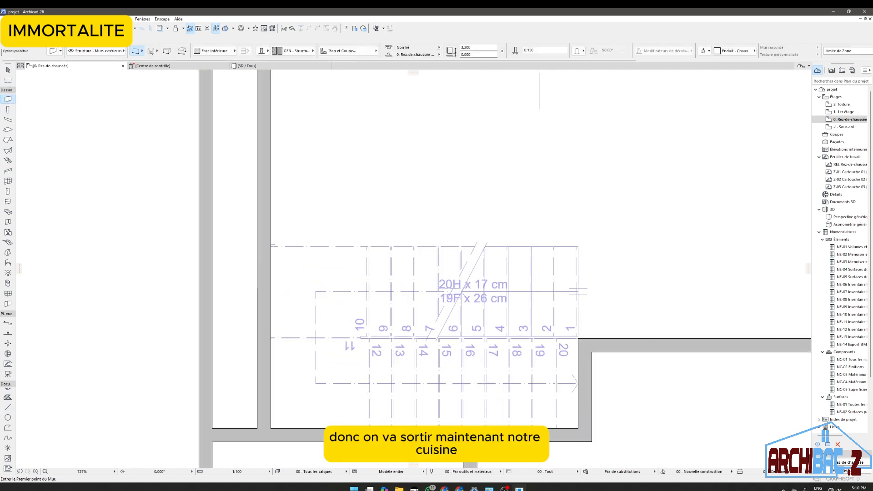
pyautogui.rightClick(274, 246)
pyautogui.click(291, 299)
pyautogui.click(270, 246)
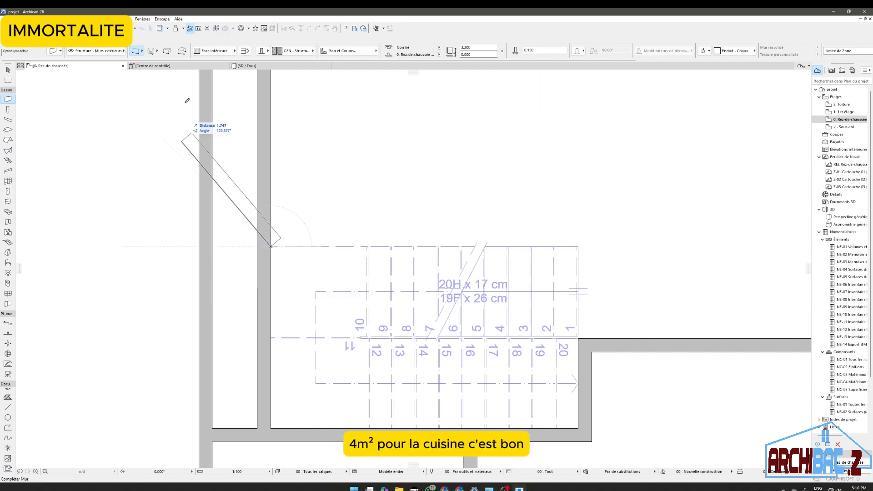
pyautogui.click(208, 51)
pyautogui.click(251, 51)
pyautogui.scroll(-3, 208, 214)
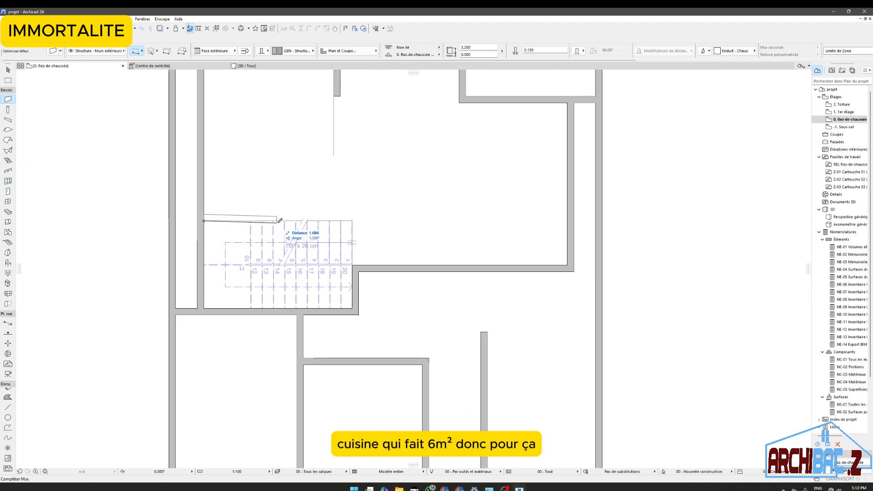
pyautogui.write('3')
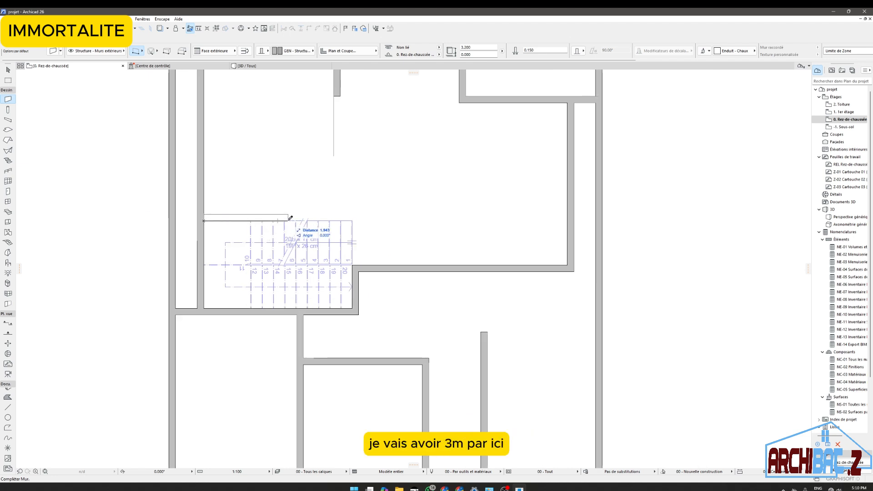
pyautogui.press('Return')
pyautogui.scroll(3, 334, 220)
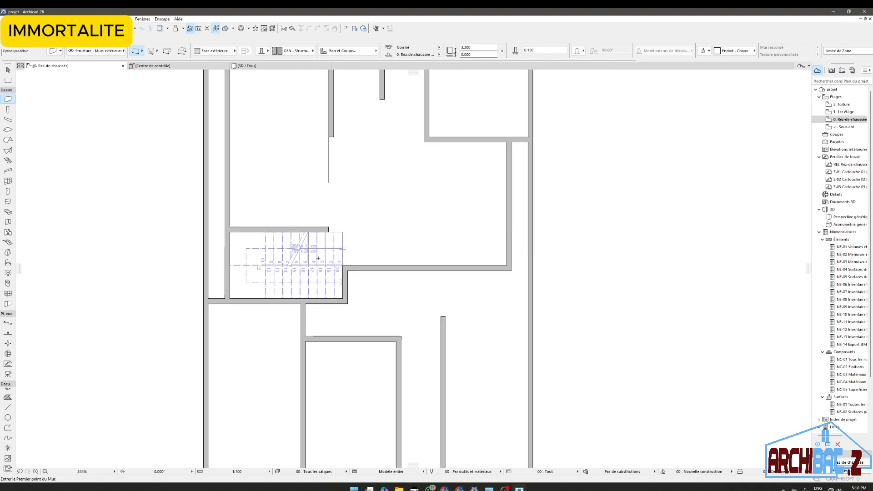
# Step: Draw a 2 m vertical wall upward from the kitchen wall's right end, with its reference line on the interior face
pyautogui.click(301, 242)
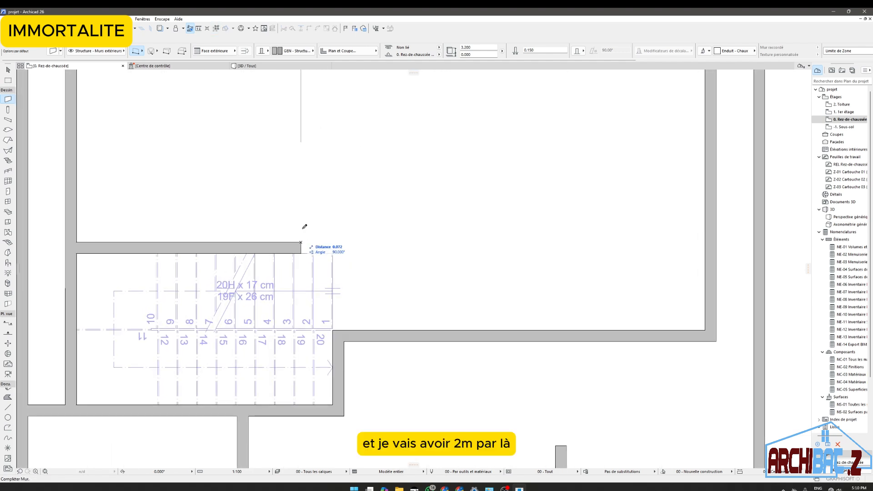
pyautogui.click(227, 50)
pyautogui.click(260, 68)
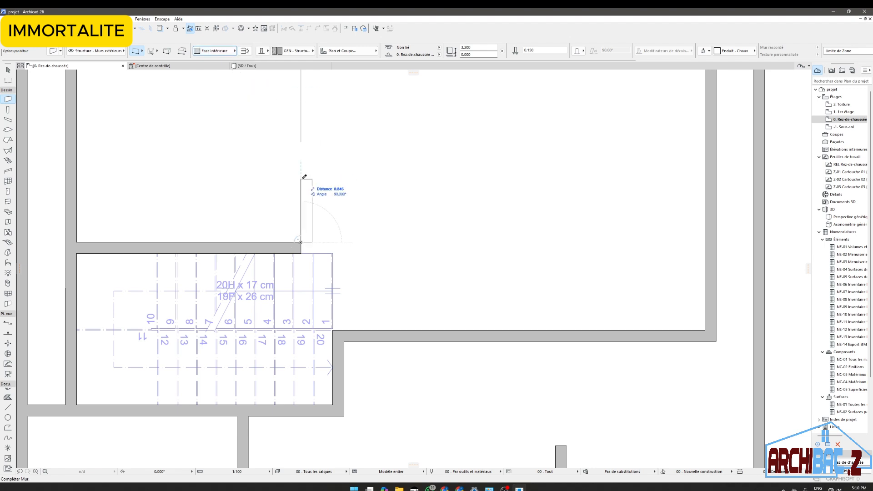
pyautogui.press('Return')
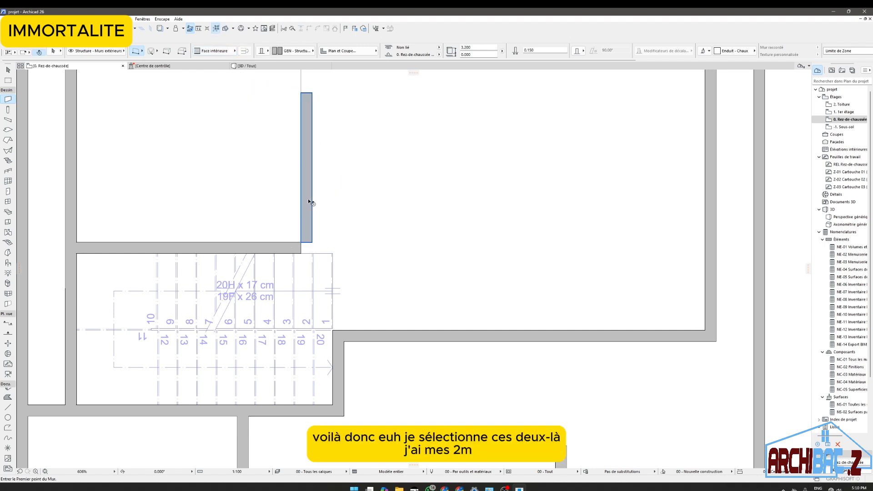
# Step: Join the 3 m horizontal wall and the 2 m vertical wall of the kitchen into a closed corner
pyautogui.keyDown('shift'); pyautogui.click(306, 200); pyautogui.keyUp('shift')
pyautogui.keyDown('shift'); pyautogui.click(293, 252); pyautogui.keyUp('shift')
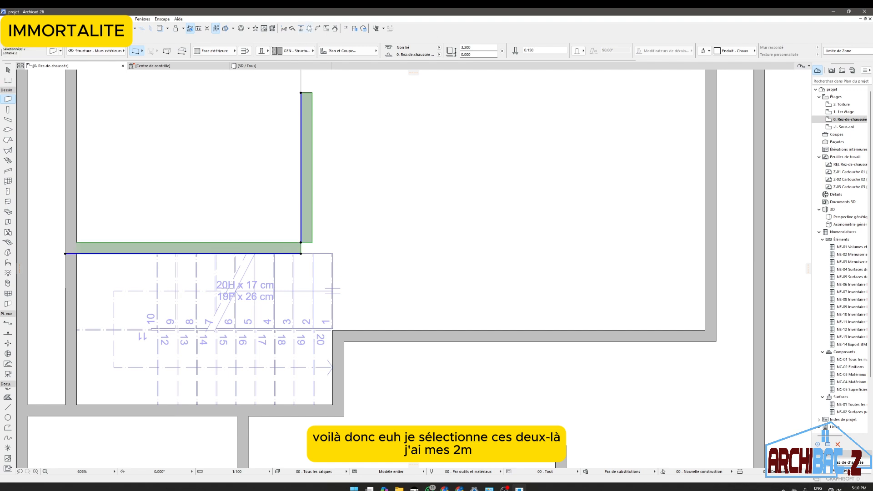
pyautogui.scroll(-6, 395, 248)
pyautogui.press('Escape')
# Step: Draw a horizontal wall closing the kitchen's upper side, from its right wall's top end to the left interior wall, and delete the leftover line above
pyautogui.scroll(10, 366, 173)
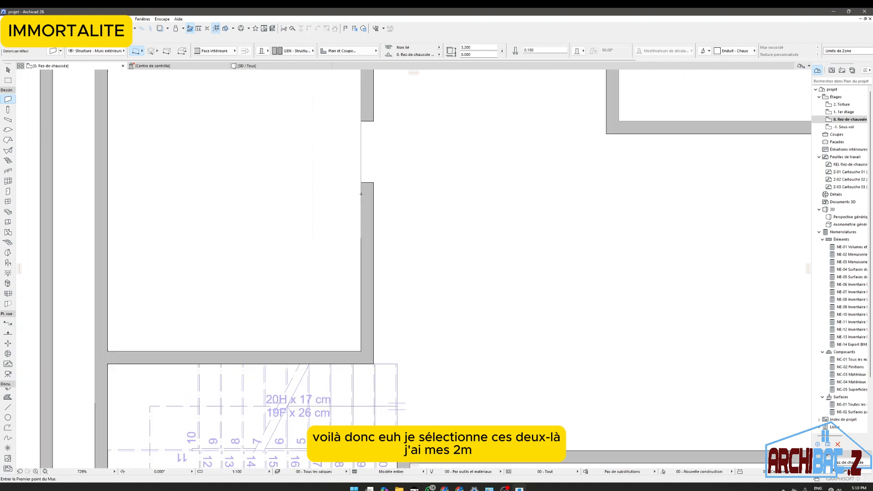
pyautogui.click(363, 173)
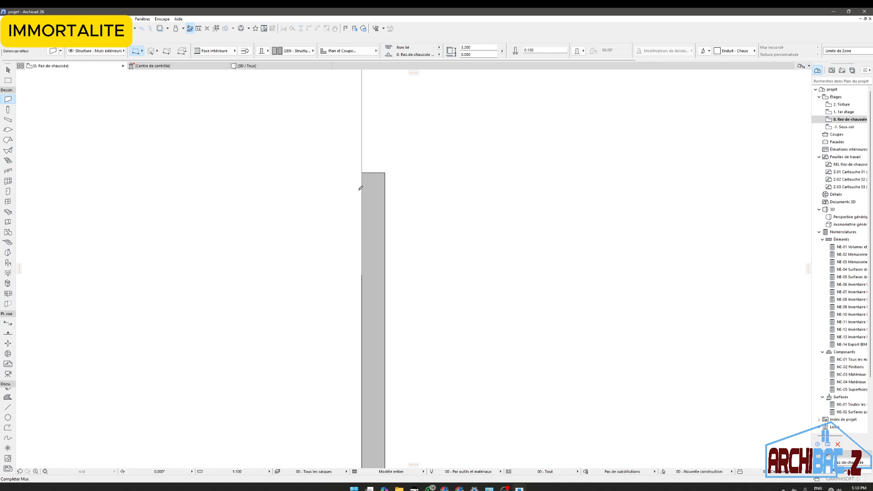
pyautogui.scroll(-4, 358, 189)
pyautogui.click(171, 183)
pyautogui.scroll(-3, 351, 189)
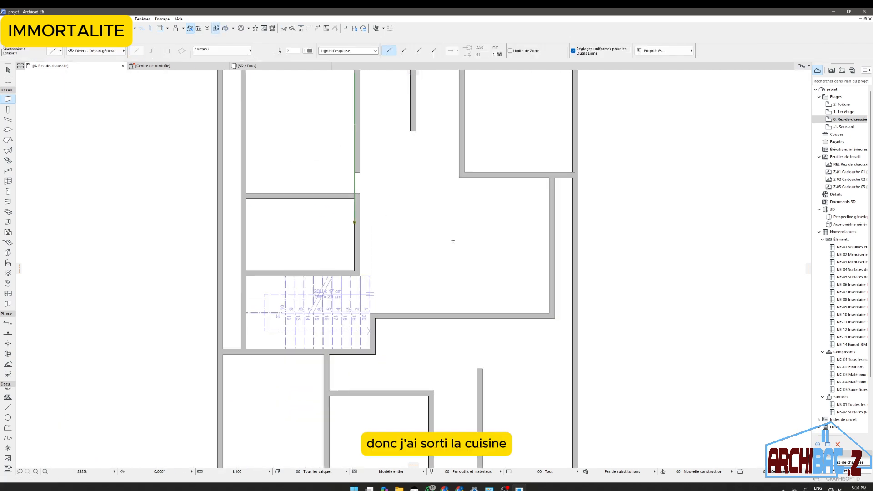
pyautogui.scroll(-5, 323, 241)
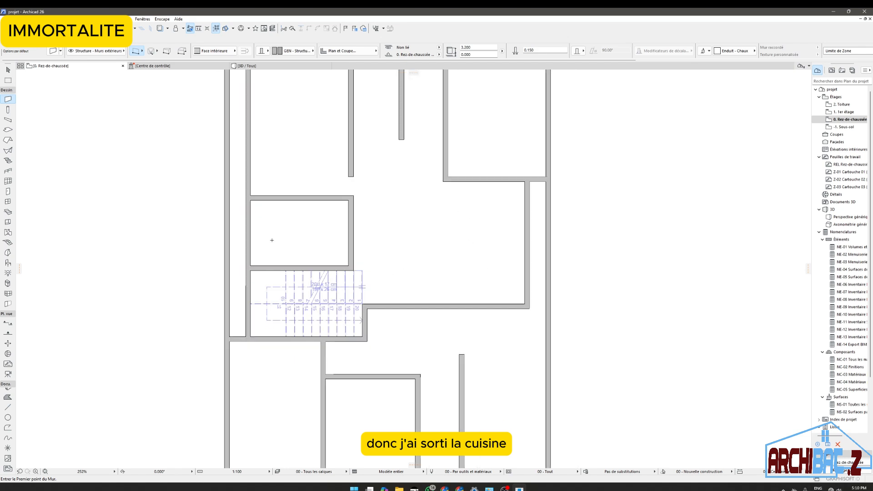
# Step: Measure the living room's width from the kitchen's lower-right corner to the right wall, and its height up to the bedroom wall
pyautogui.scroll(4, 341, 263)
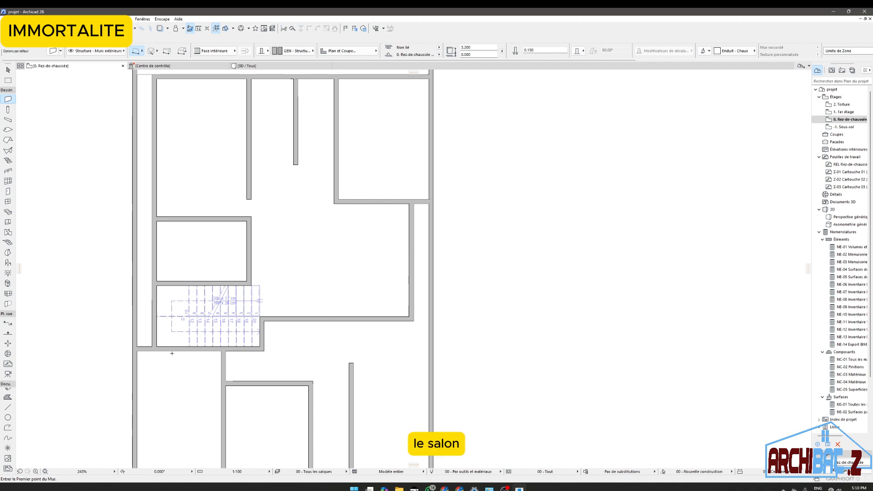
pyautogui.click(7, 407)
pyautogui.scroll(4, 255, 289)
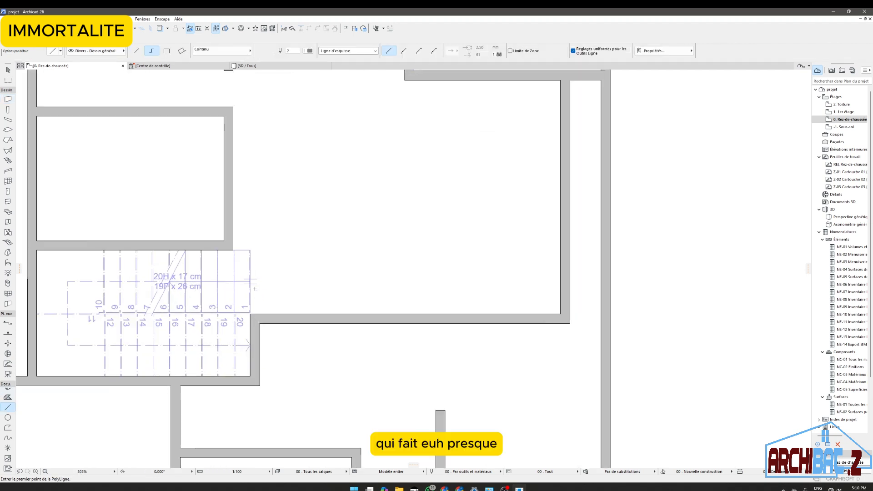
pyautogui.click(235, 249)
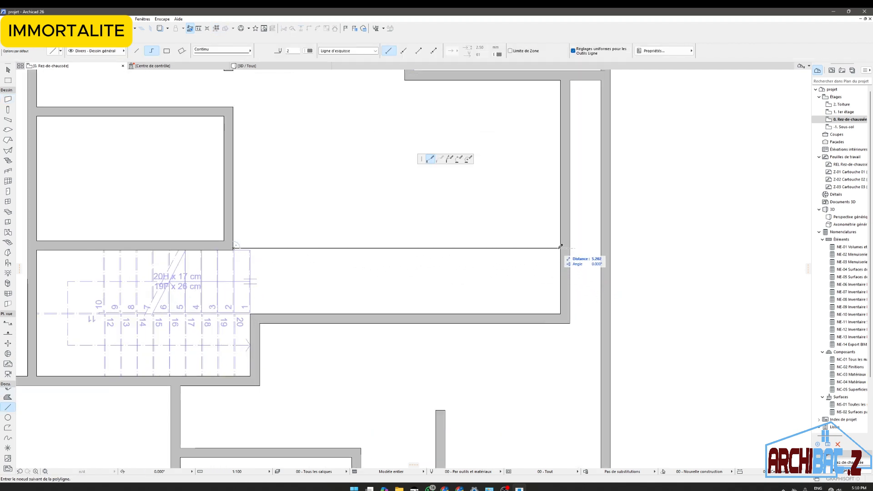
pyautogui.rightClick(415, 245)
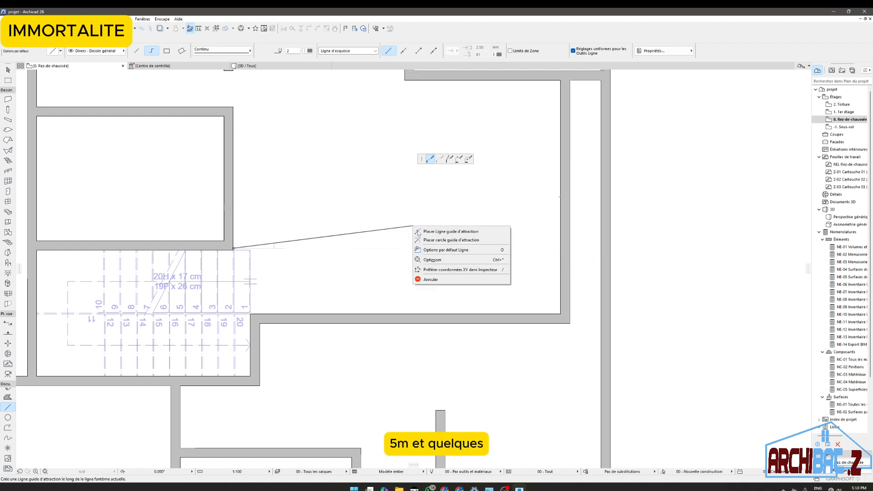
pyautogui.click(437, 278)
pyautogui.click(428, 314)
pyautogui.scroll(-3, 355, 366)
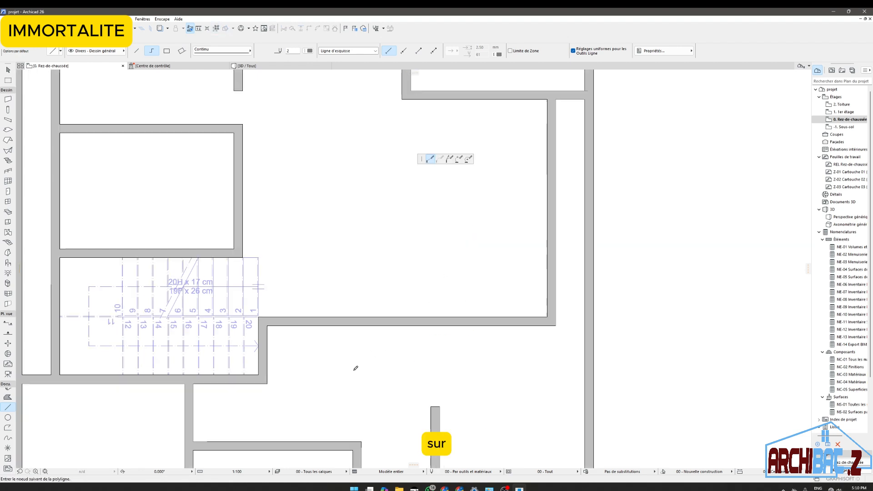
pyautogui.scroll(2, 442, 286)
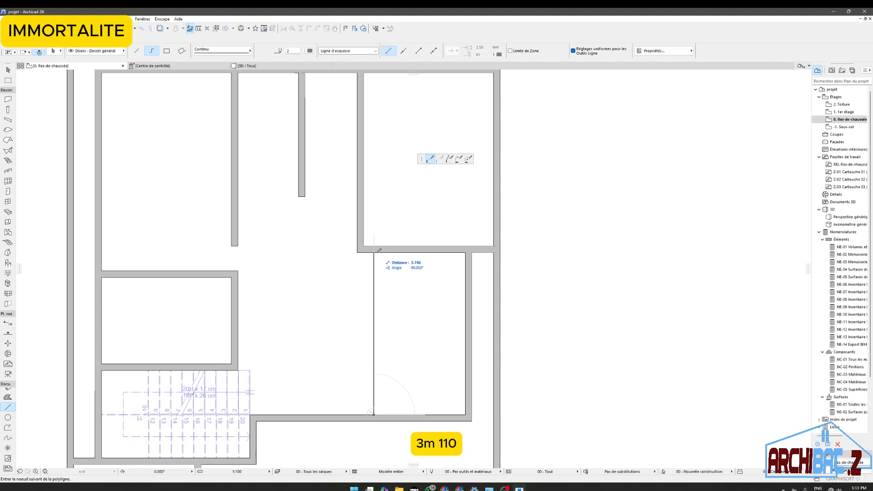
pyautogui.rightClick(366, 272)
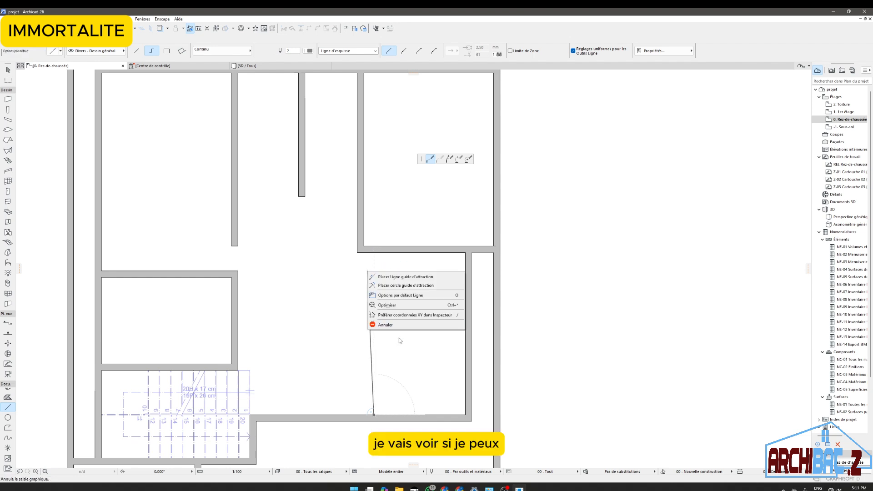
pyautogui.click(400, 324)
# Step: Measure the upper-right bedroom's inside height and width from its lower-left corner
pyautogui.scroll(3, 351, 248)
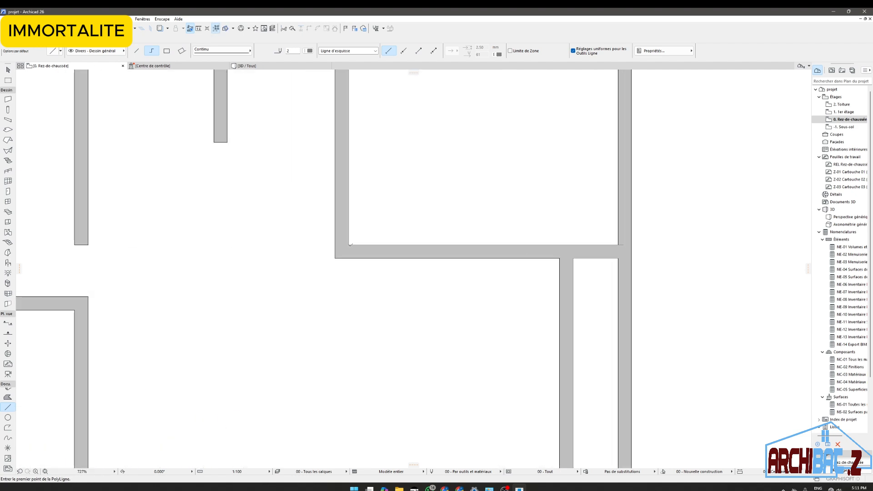
pyautogui.click(351, 248)
pyautogui.scroll(-5, 341, 209)
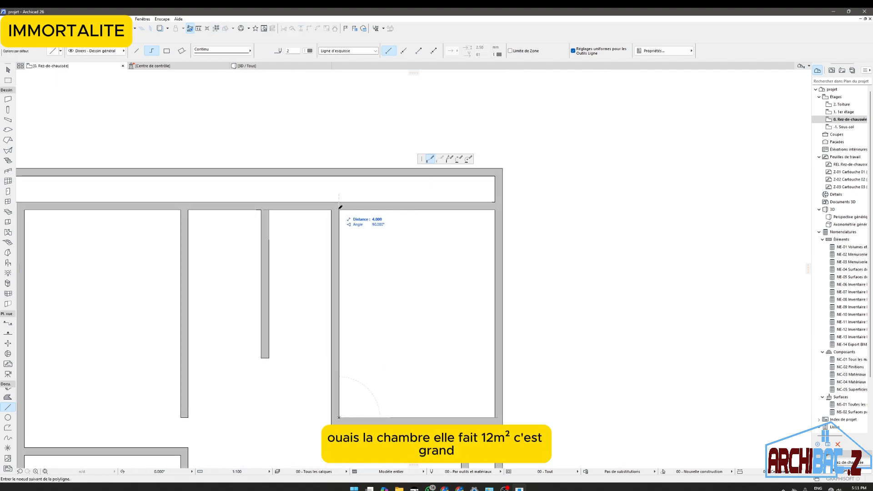
pyautogui.click(339, 417)
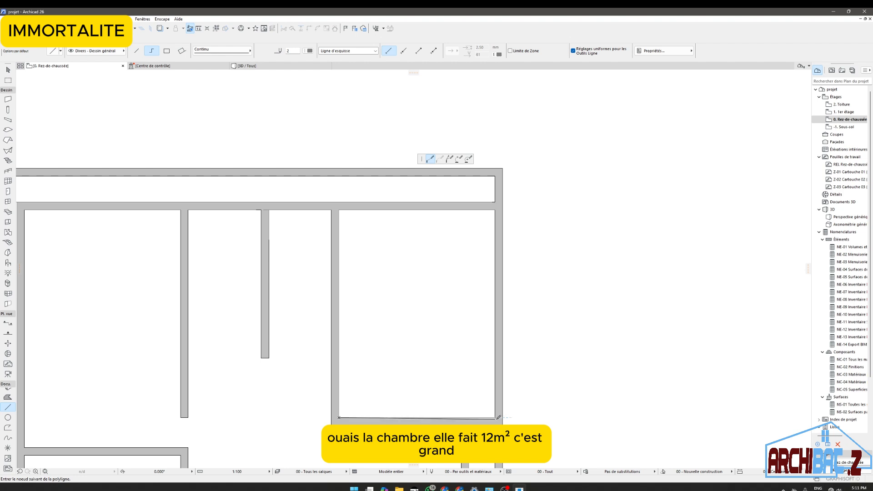
pyautogui.rightClick(407, 272)
pyautogui.click(437, 326)
# Step: Draw a guide polyline 4 m up from the living room's lower-right inner corner, continuing horizontally past the bedroom's left wall
pyautogui.scroll(-5, 382, 226)
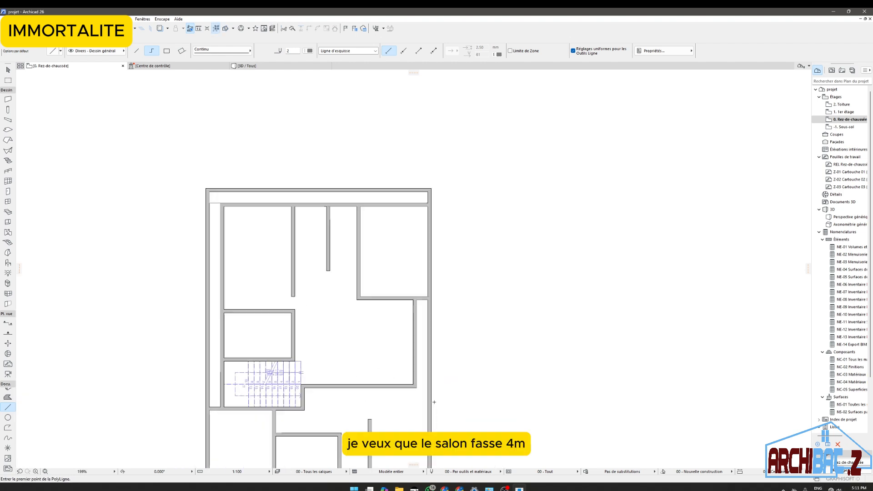
pyautogui.scroll(5, 434, 402)
pyautogui.click(378, 358)
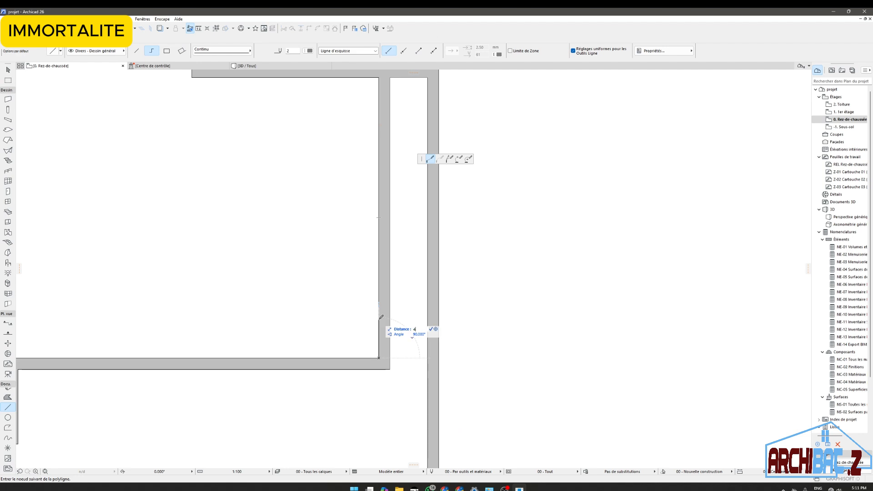
pyautogui.scroll(-5, 371, 319)
pyautogui.scroll(3, 339, 237)
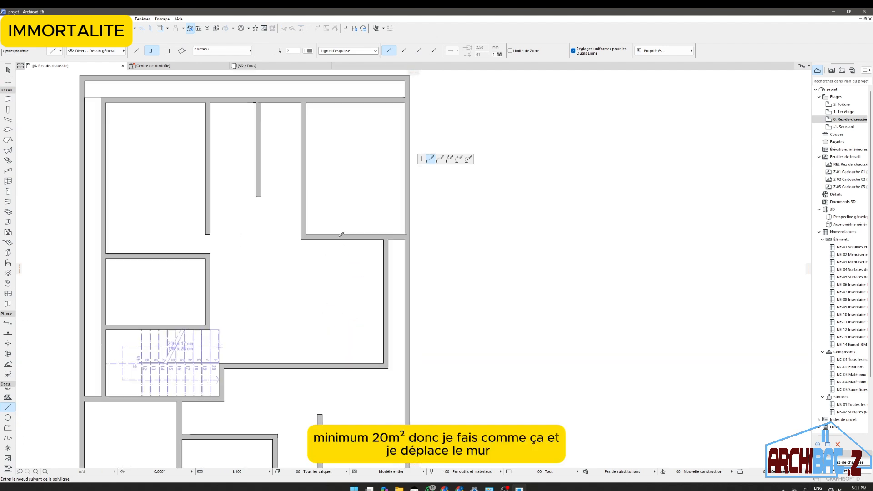
pyautogui.press('Escape')
# Step: Move the horizontal wall between the bedroom and living room up so its lower face lies on the 4 m guide line
pyautogui.click(302, 236)
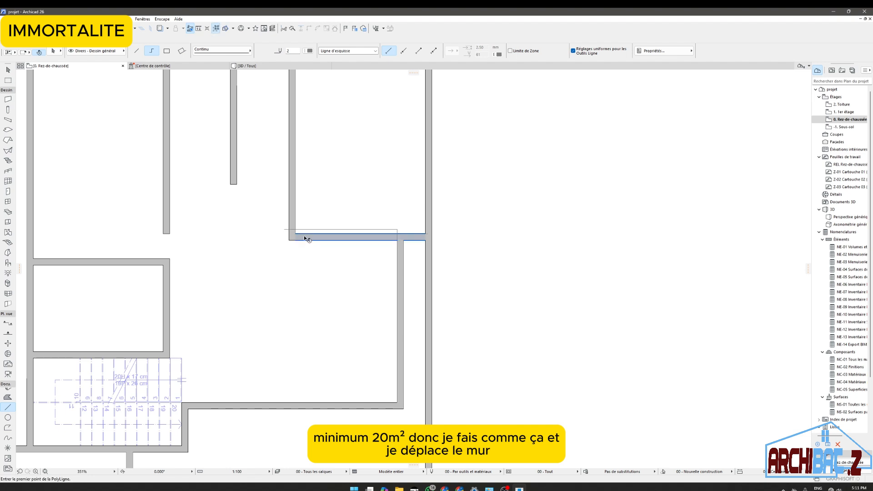
pyautogui.hotkey('ctrl', 'd')
pyautogui.scroll(2, 325, 241)
pyautogui.scroll(2, 317, 236)
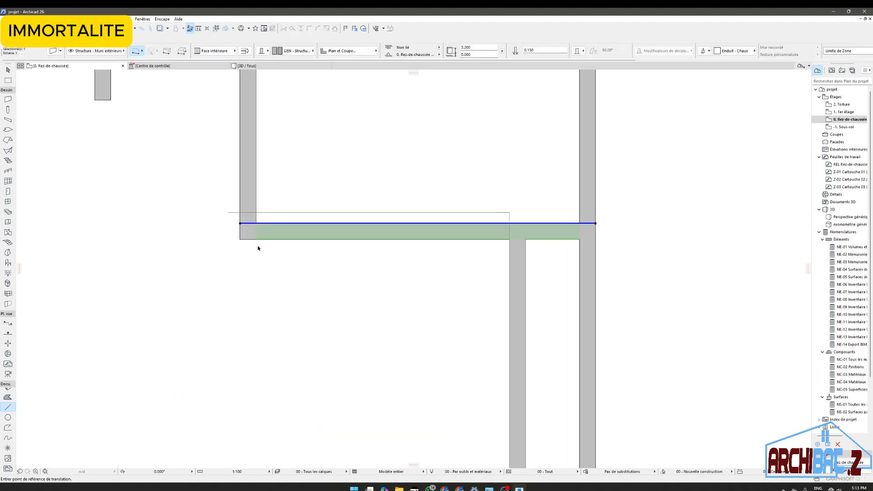
pyautogui.click(240, 239)
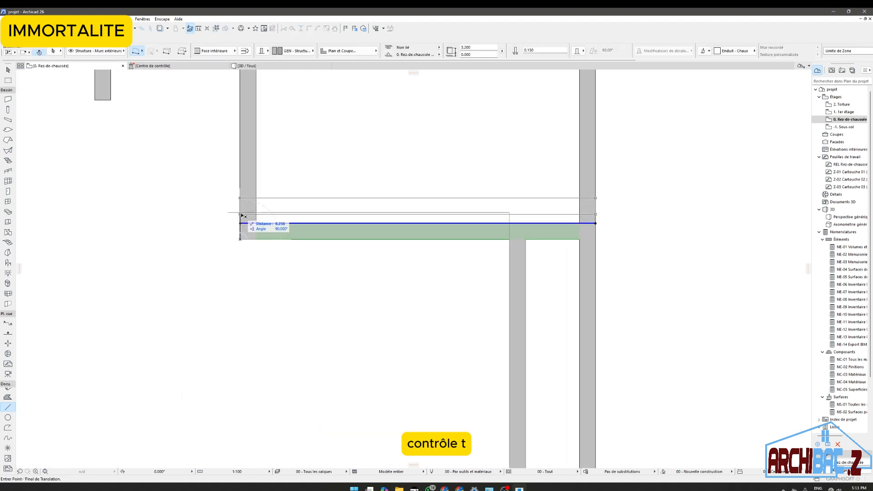
pyautogui.click(240, 212)
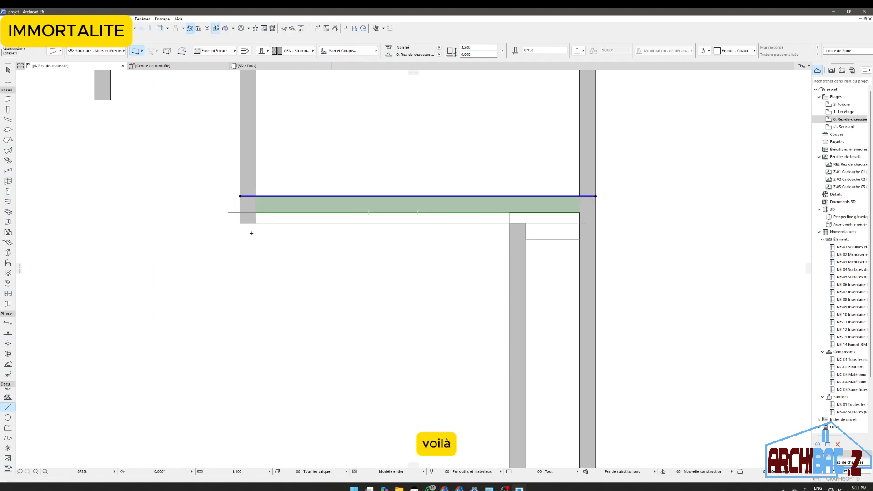
# Step: Trim the bedroom's left wall flush with the moved wall and delete the leftover line beneath it
pyautogui.press('Escape')
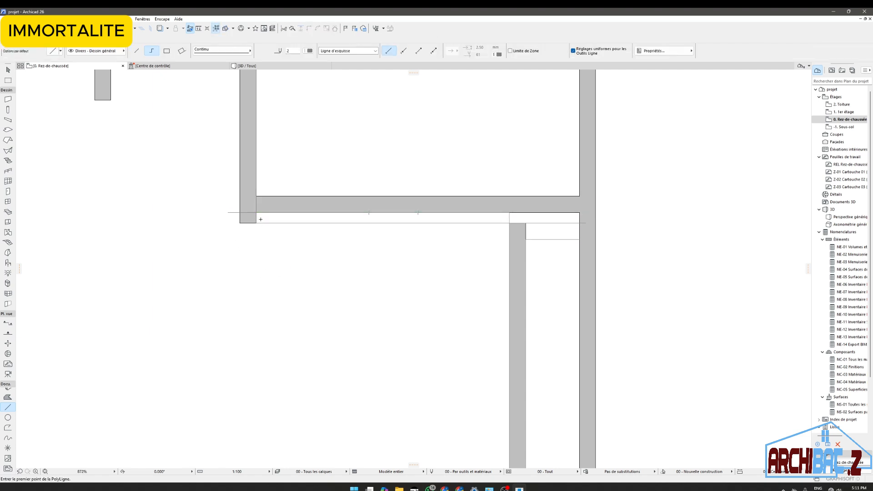
pyautogui.keyDown('shift'); pyautogui.click(268, 231); pyautogui.keyUp('shift')
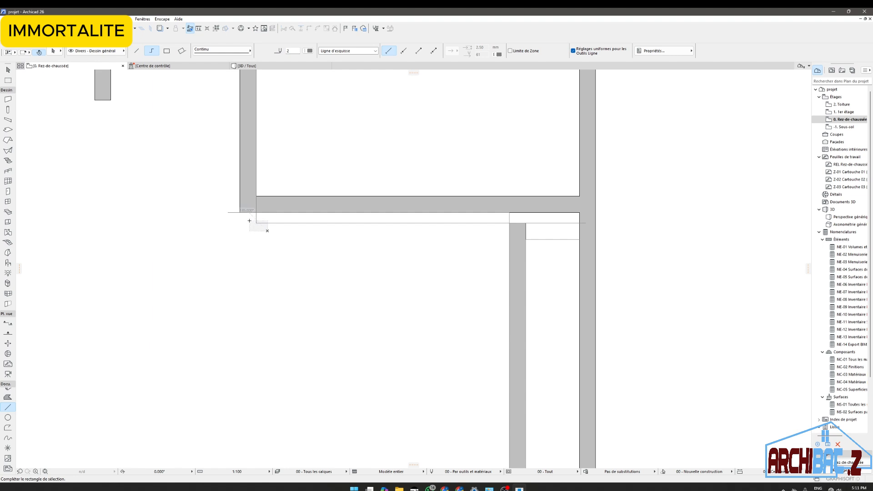
pyautogui.click(249, 221)
pyautogui.press('Delete')
pyautogui.scroll(-2, 273, 300)
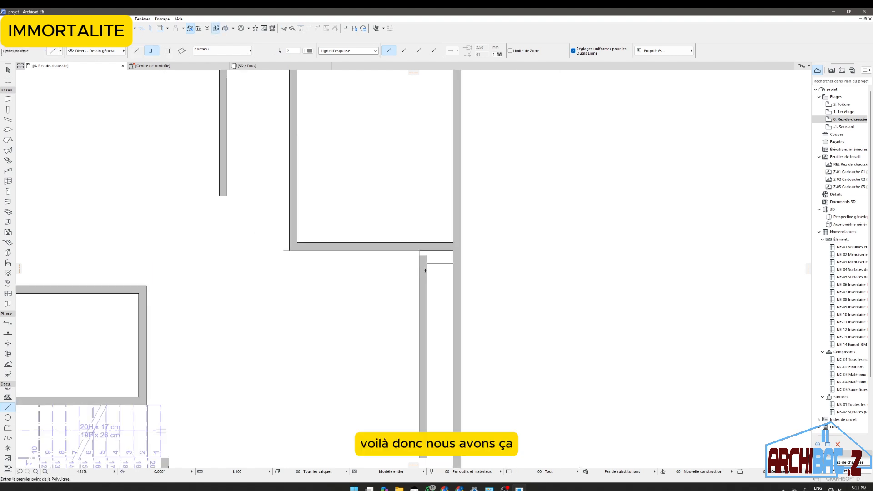
# Step: Extend the living room's right wall up to the moved bedroom wall and delete the leftover line between it and the exterior wall
pyautogui.scroll(4, 426, 263)
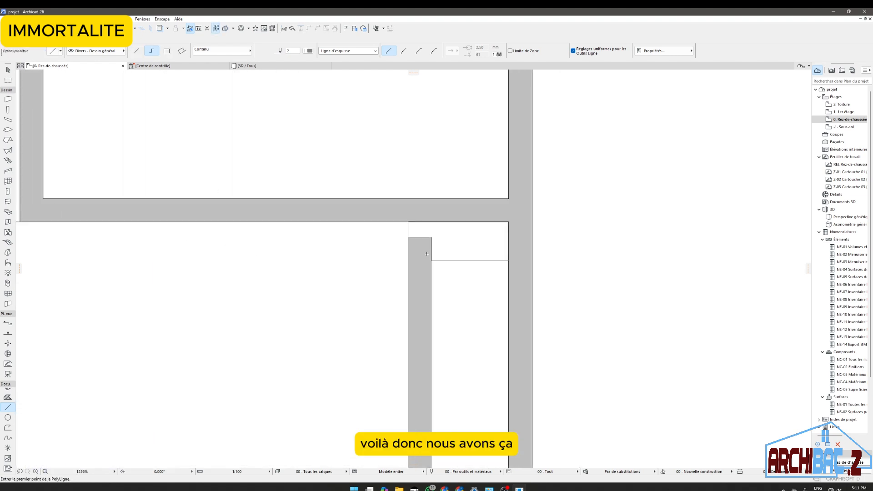
pyautogui.keyDown('shift'); pyautogui.click(417, 243); pyautogui.keyUp('shift')
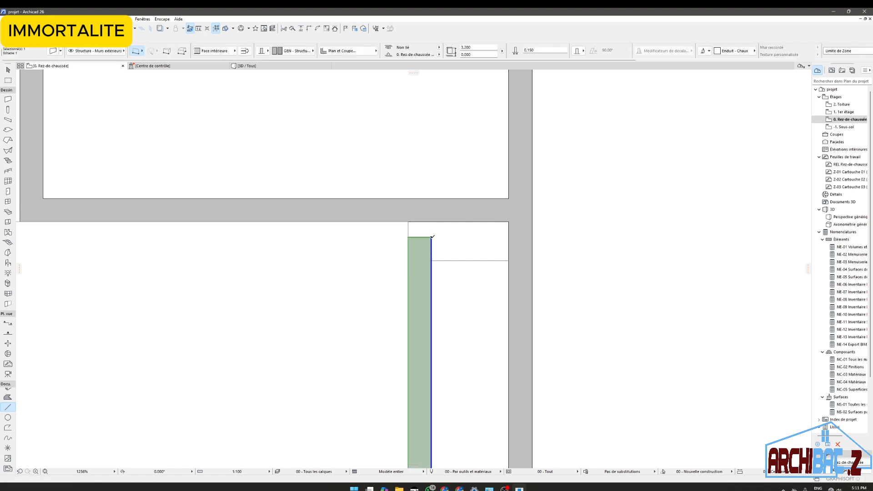
pyautogui.click(432, 237)
pyautogui.click(431, 199)
pyautogui.press('Escape')
pyautogui.keyDown('shift'); pyautogui.click(457, 261); pyautogui.keyUp('shift')
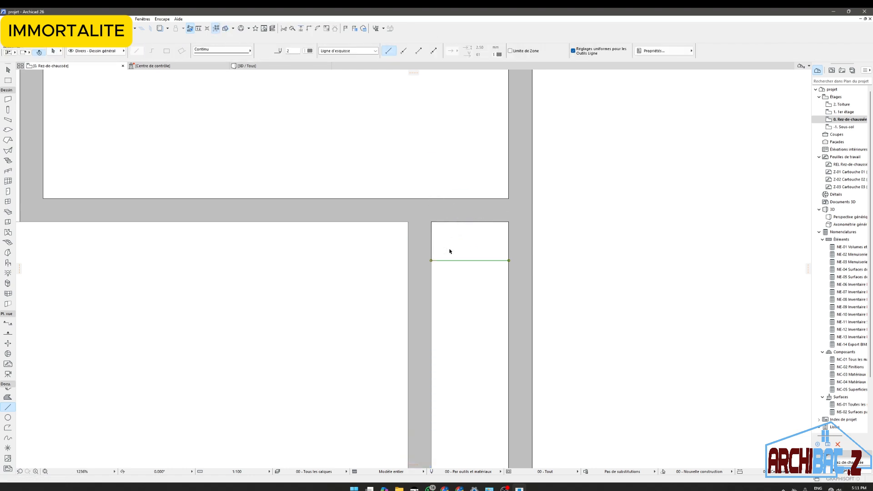
pyautogui.press('Escape')
pyautogui.scroll(-9, 451, 251)
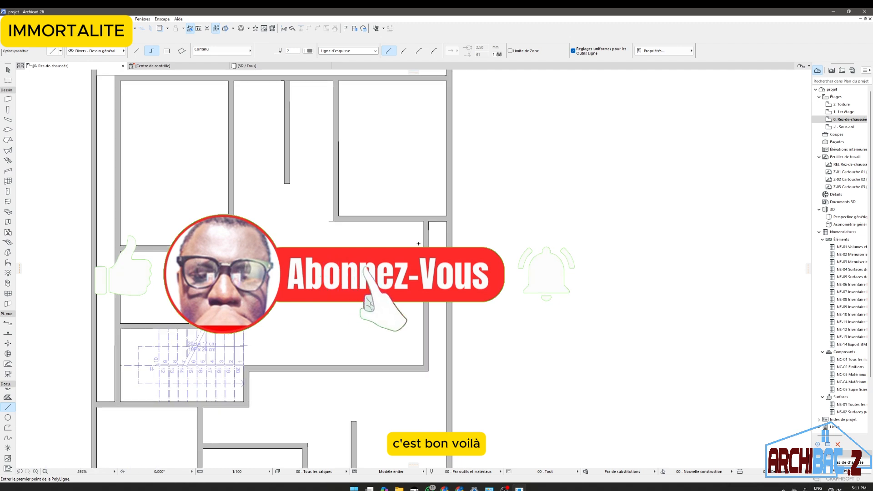
# Step: Stretch the vertical wall above the kitchen's right corner down to meet the kitchen's upper wall
pyautogui.scroll(2, 352, 242)
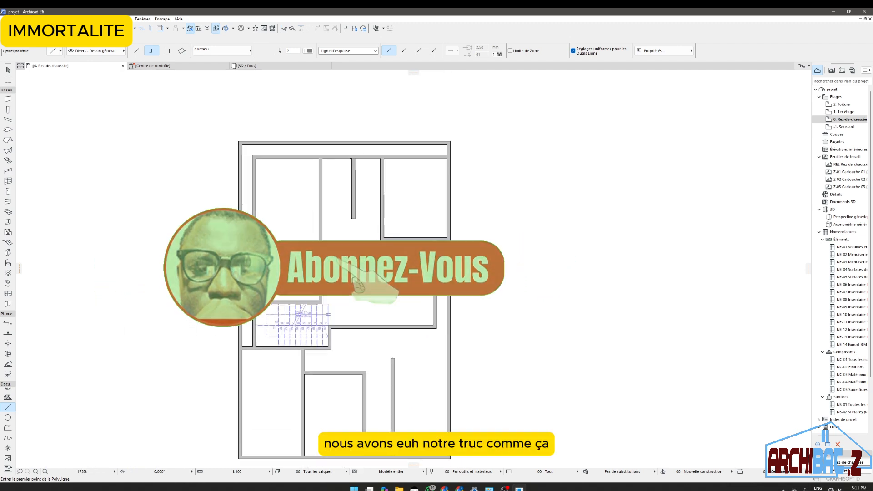
pyautogui.scroll(3, 309, 250)
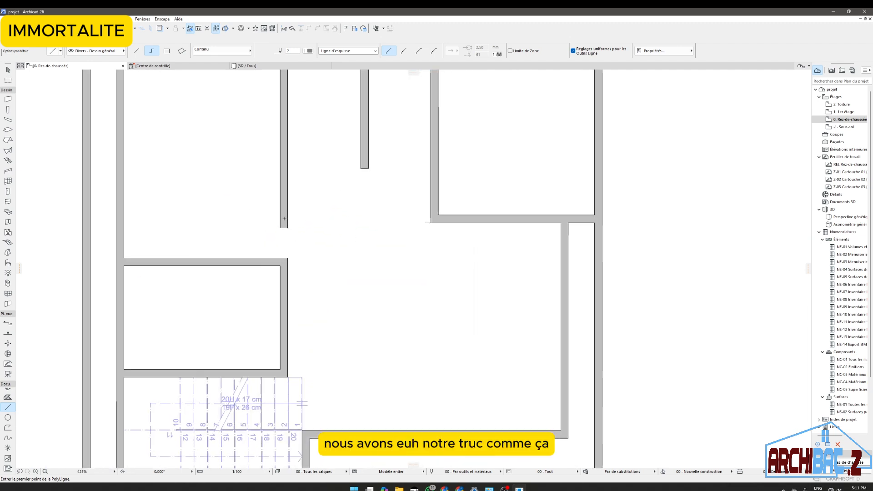
pyautogui.keyDown('shift'); pyautogui.click(283, 214); pyautogui.keyUp('shift')
pyautogui.click(281, 226)
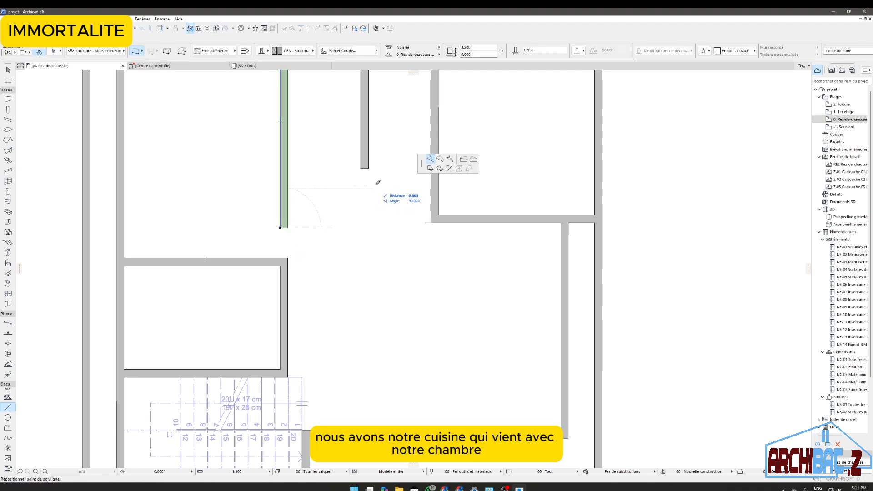
pyautogui.press('Escape')
pyautogui.click(280, 227)
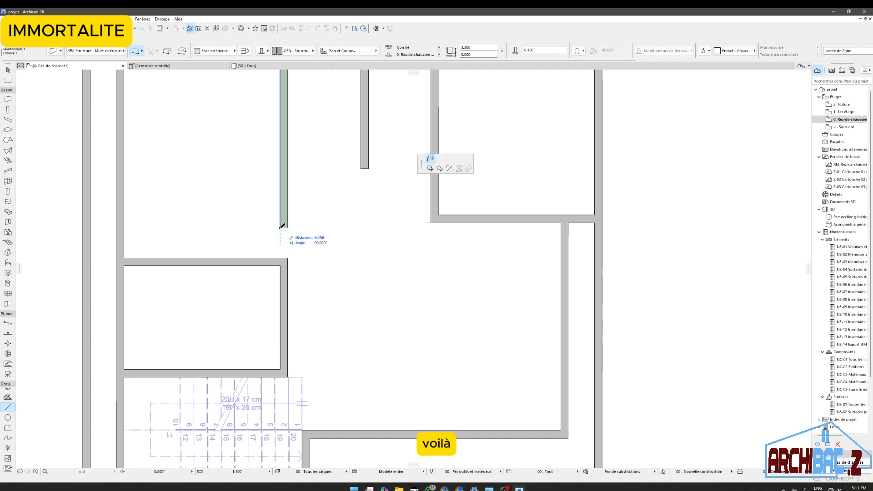
pyautogui.click(282, 258)
# Step: Stretch the bedroom's lower horizontal wall left to the vertical wall above the kitchen, closing off the upper rooms from the living room
pyautogui.click(484, 220)
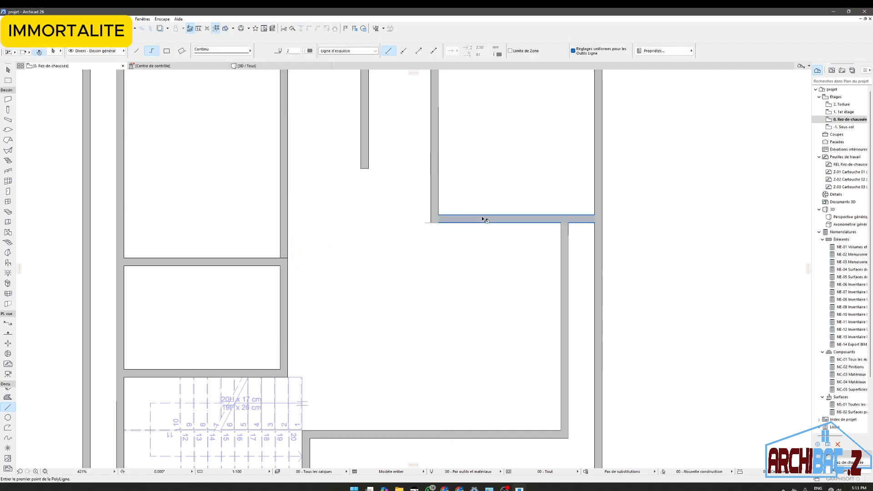
pyautogui.click(431, 214)
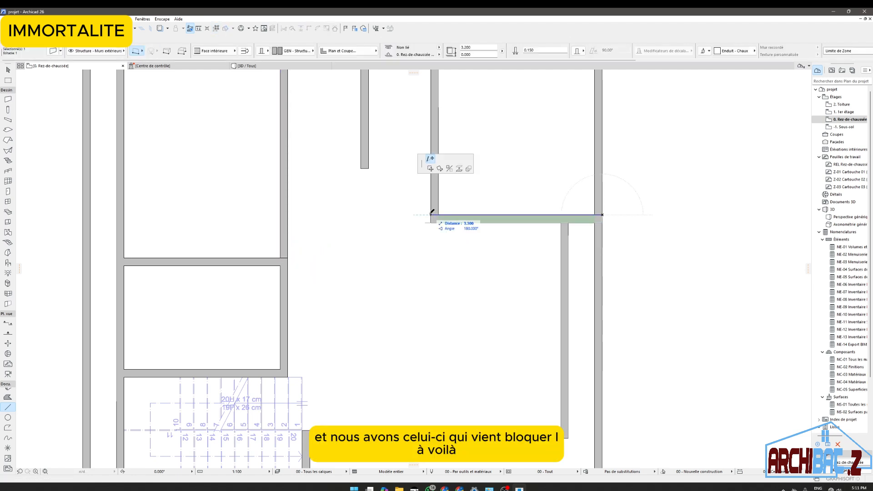
pyautogui.click(287, 209)
pyautogui.press('Escape')
pyautogui.scroll(-5, 338, 253)
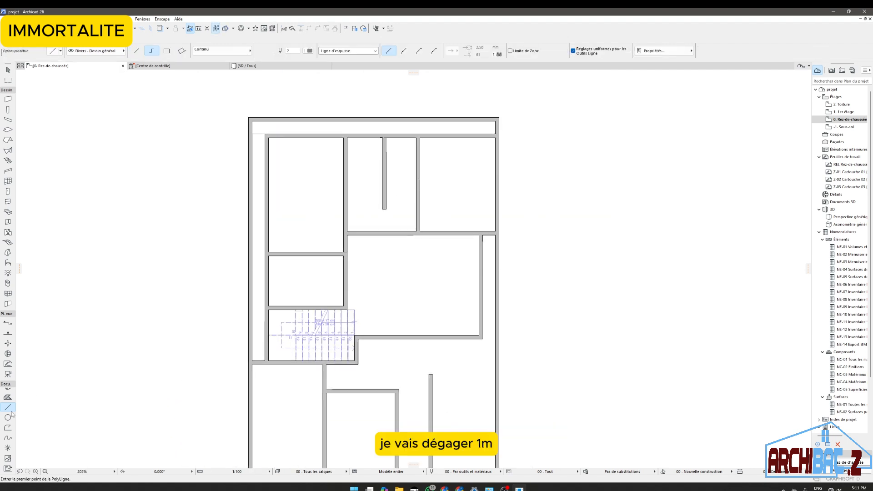
# Step: Draw a guide polyline 1 m above the living room's upper wall, across the middle upper room to its right wall
pyautogui.scroll(5, 354, 246)
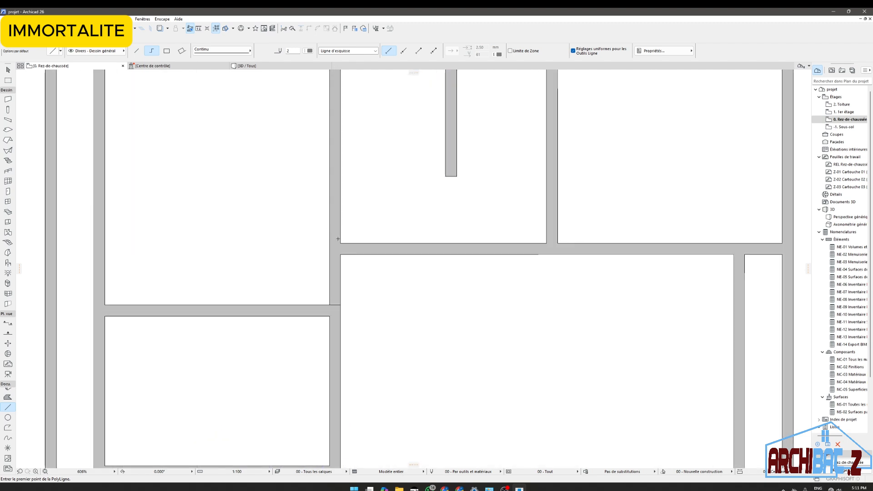
pyautogui.click(340, 242)
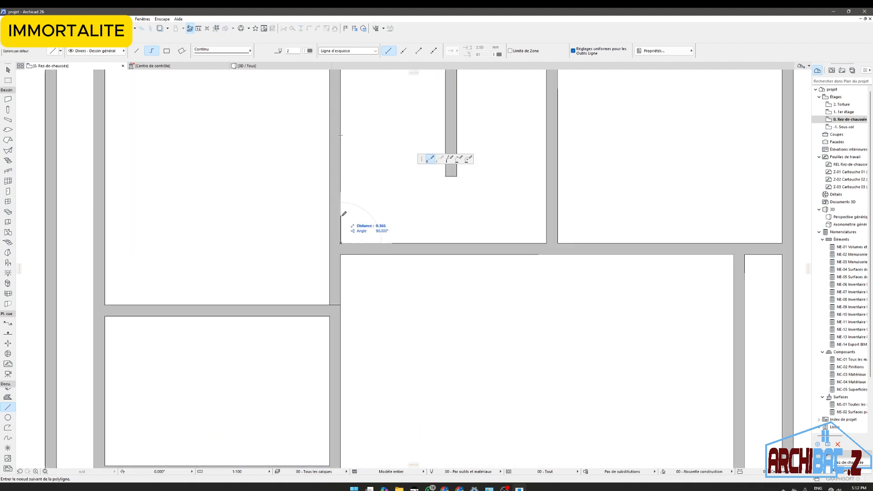
pyautogui.click(341, 168)
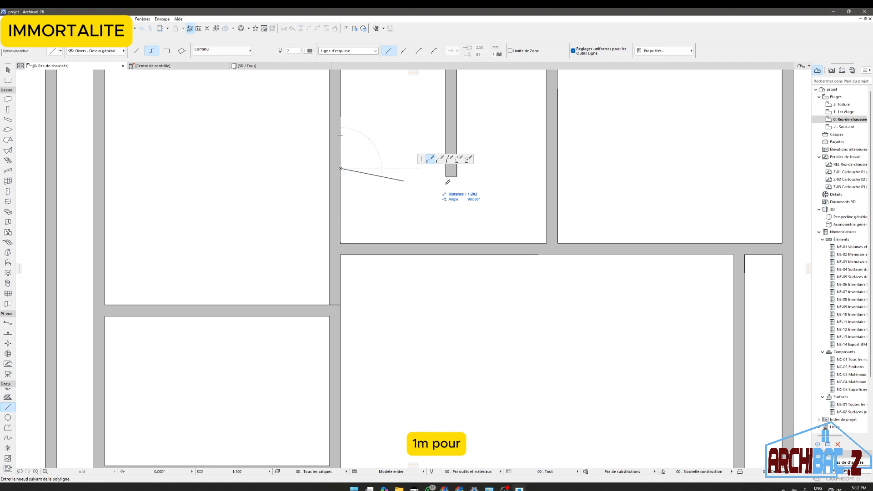
pyautogui.doubleClick(547, 168)
# Step: Draw a wall along the 1 m guide line with its reference line on the exterior face, closing off the small corridor
pyautogui.click(8, 99)
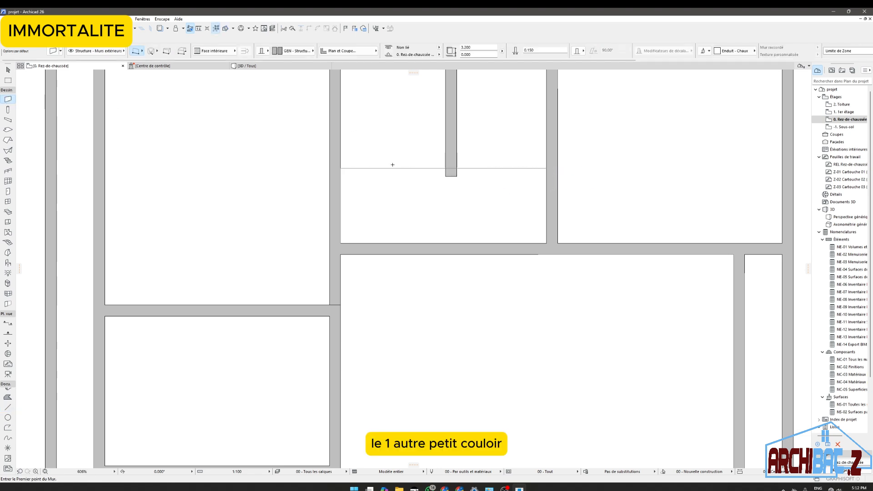
pyautogui.scroll(5, 335, 171)
pyautogui.click(318, 162)
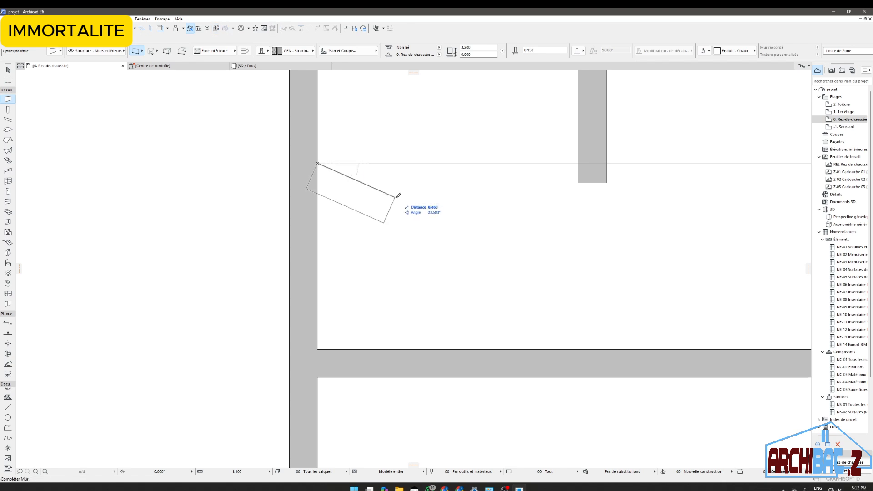
pyautogui.scroll(-2, 389, 160)
pyautogui.click(236, 50)
pyautogui.click(260, 49)
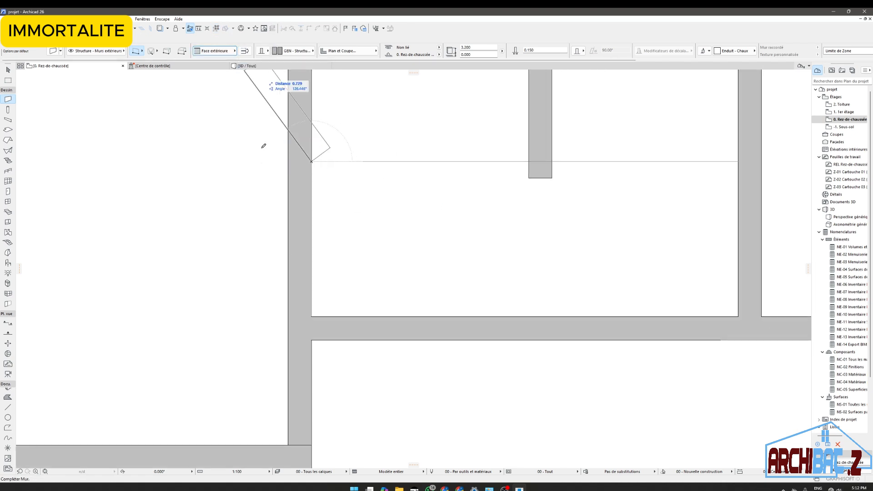
pyautogui.scroll(-2, 346, 182)
pyautogui.scroll(2, 501, 177)
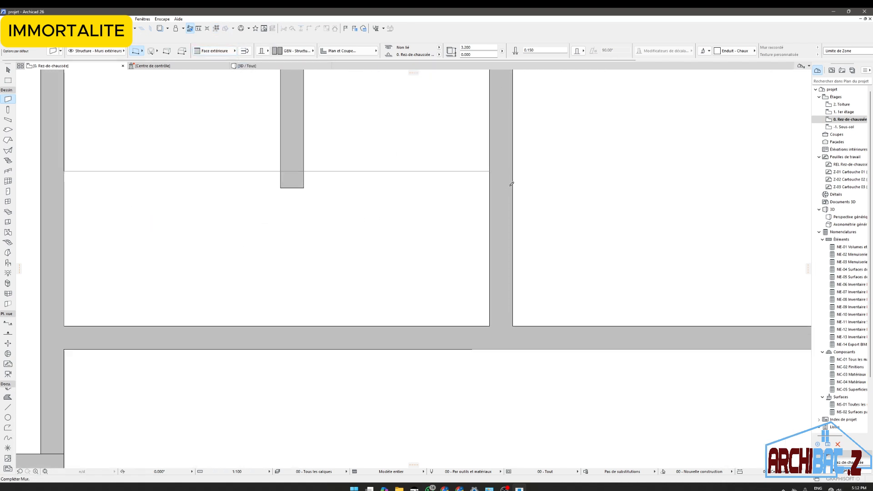
pyautogui.click(490, 171)
pyautogui.scroll(-10, 395, 215)
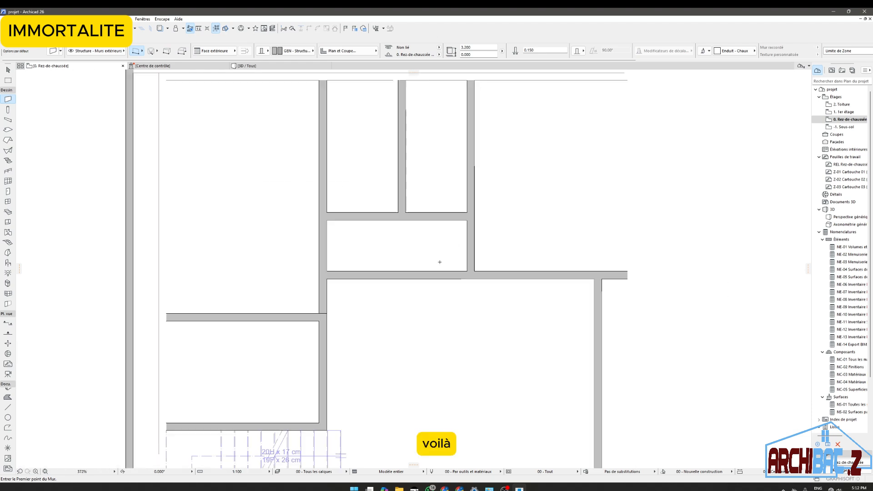
pyautogui.scroll(3, 449, 339)
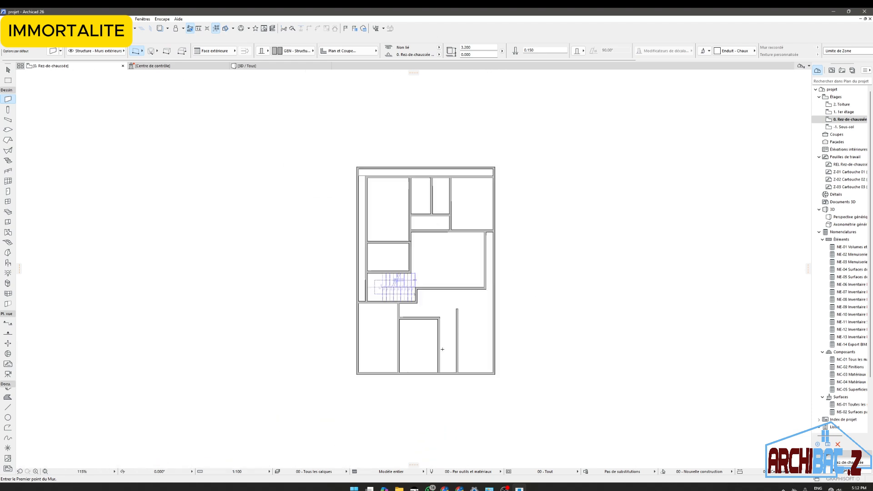
# Step: Draw a vertical guide line from the lower middle room's upper right corner up to the living room's lower wall
pyautogui.click(7, 408)
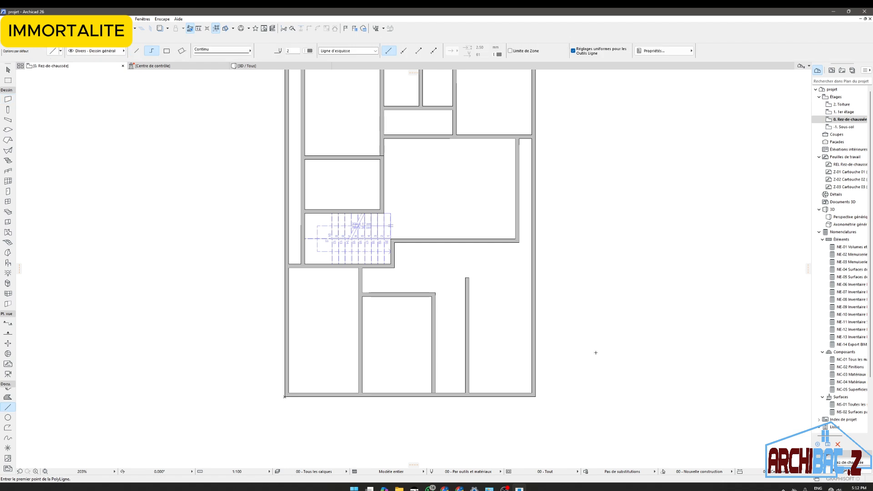
pyautogui.scroll(2, 466, 299)
pyautogui.scroll(-2, 448, 313)
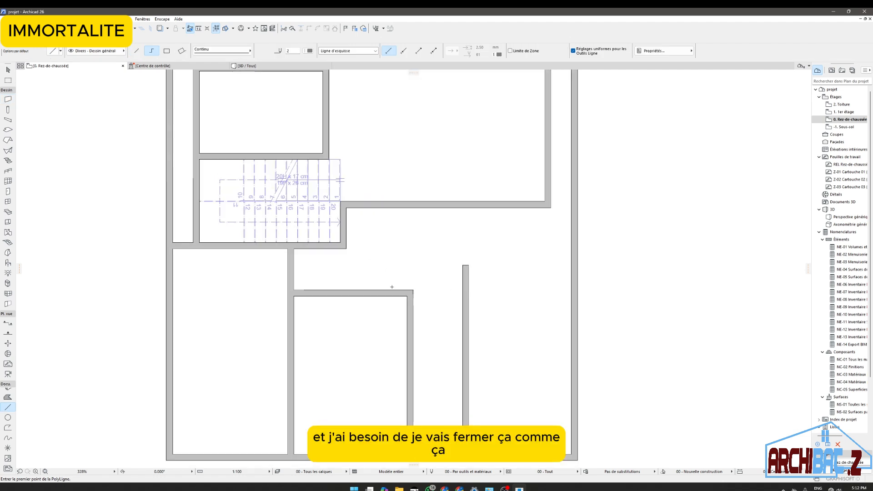
pyautogui.scroll(3, 467, 296)
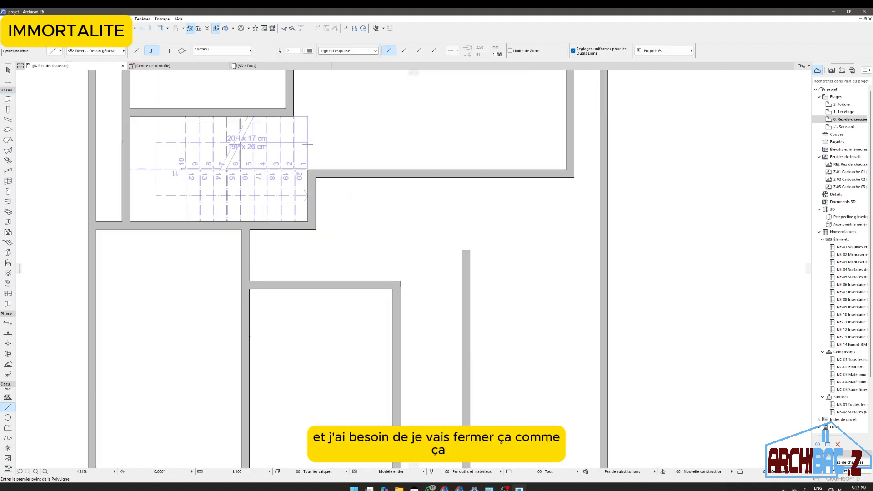
pyautogui.click(400, 282)
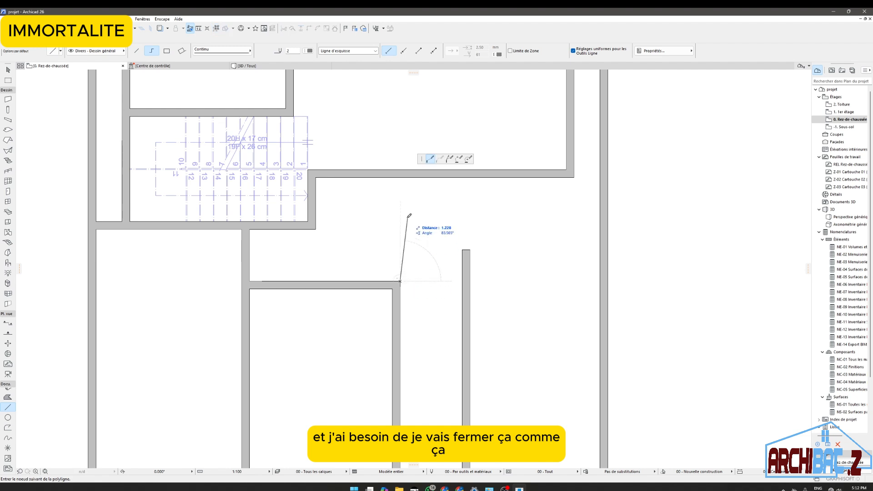
pyautogui.doubleClick(404, 174)
pyautogui.scroll(-3, 411, 220)
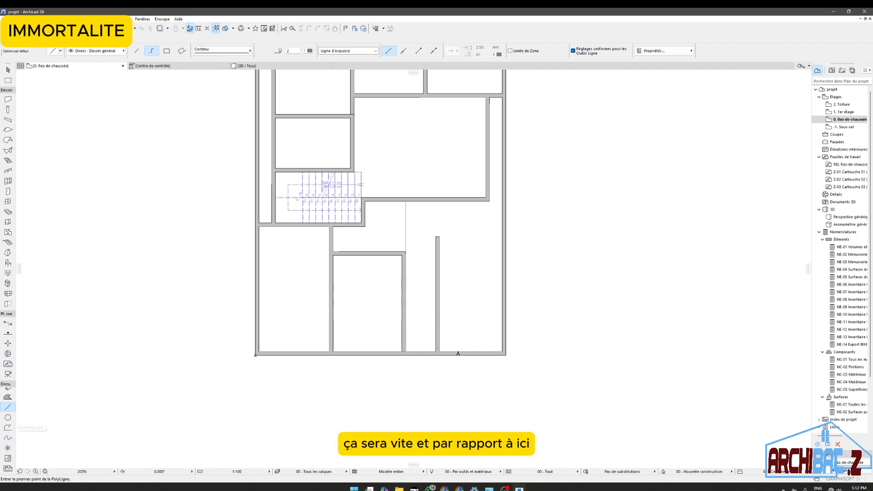
# Step: Shorten the free-standing vertical wall so its upper end is level with the neighbouring lower room's upper wall
pyautogui.scroll(1, 447, 344)
pyautogui.scroll(1, 449, 347)
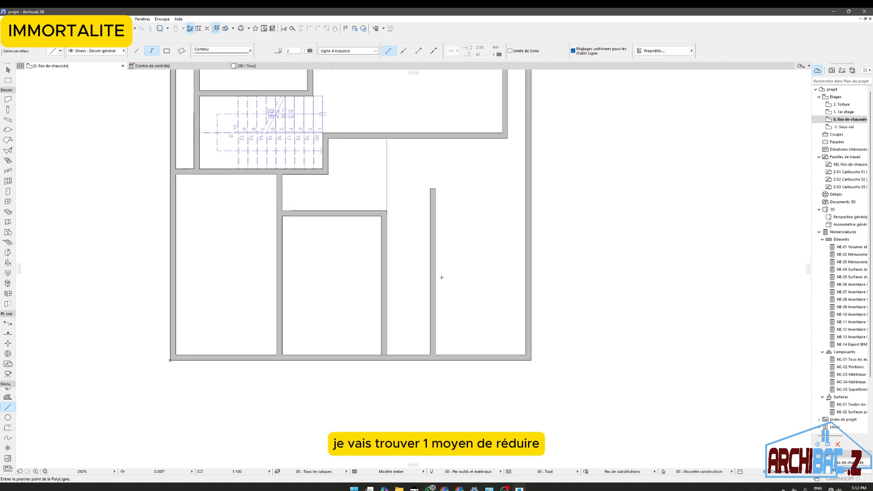
pyautogui.keyDown('shift'); pyautogui.click(433, 219); pyautogui.keyUp('shift')
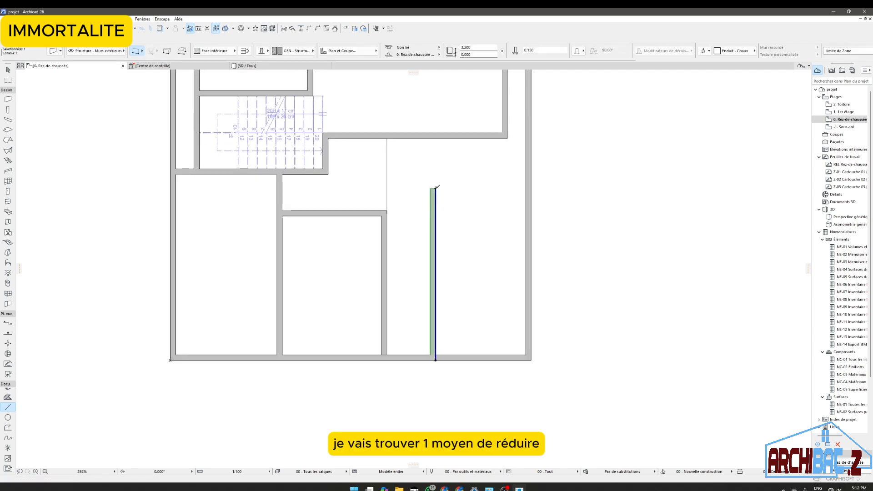
pyautogui.click(436, 189)
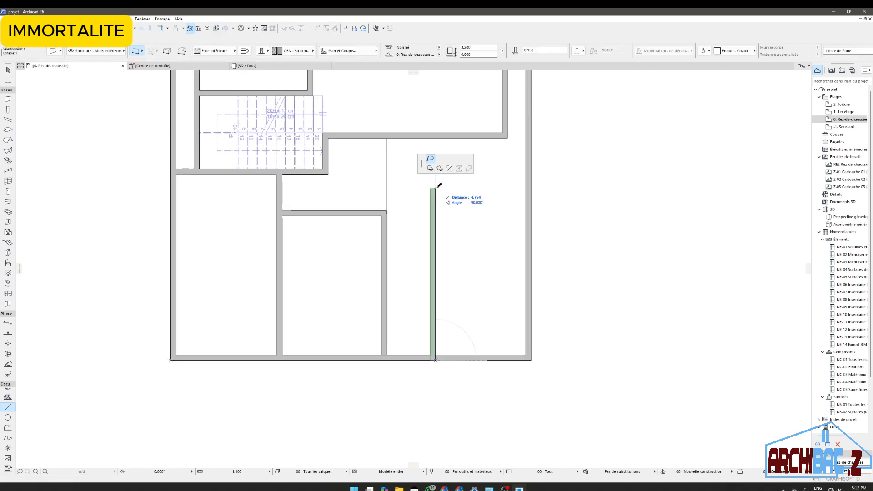
pyautogui.click(388, 210)
pyautogui.press('Escape')
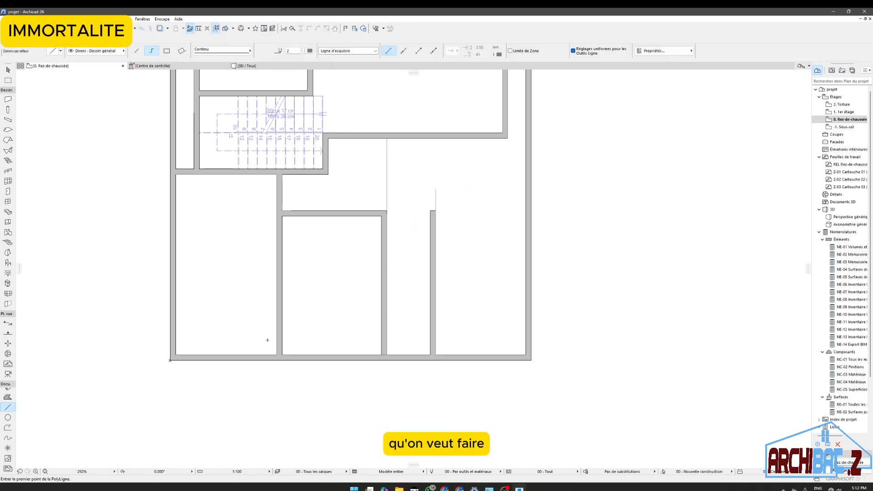
# Step: Draw a guide line 3 m above the lower exterior wall, from the shortened vertical wall across to the right exterior wall
pyautogui.scroll(4, 459, 351)
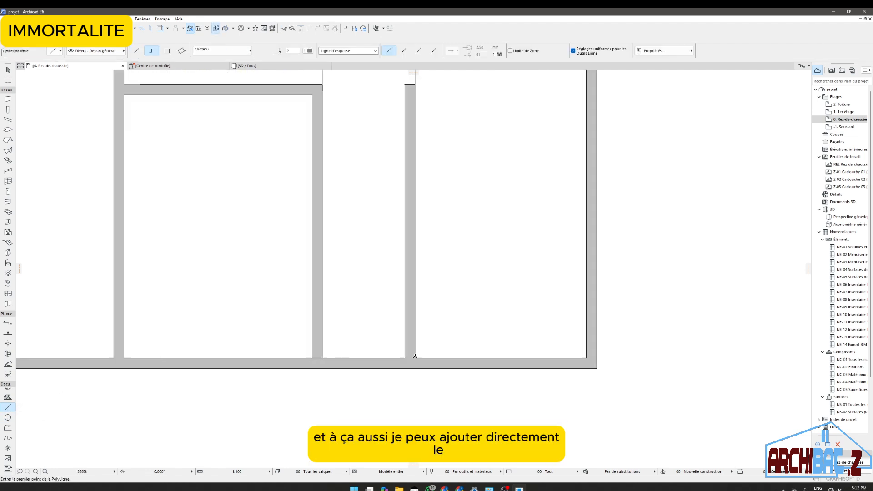
pyautogui.click(413, 358)
pyautogui.scroll(-5, 413, 403)
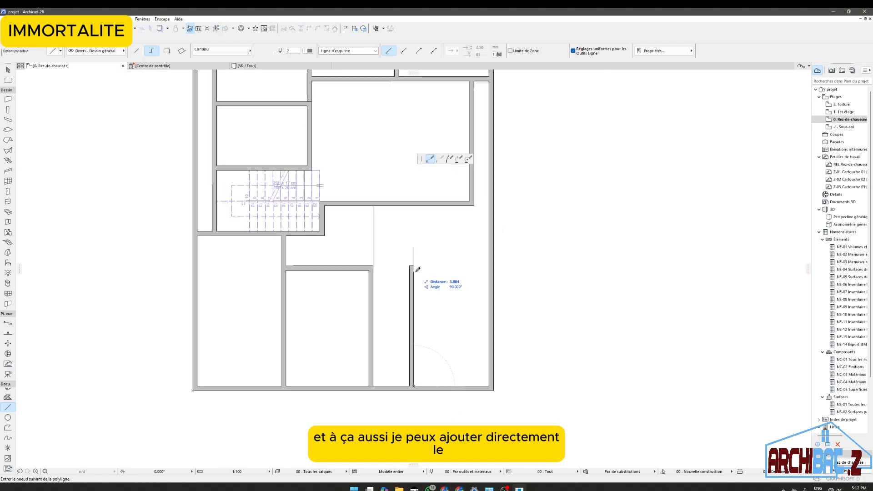
pyautogui.write('3')
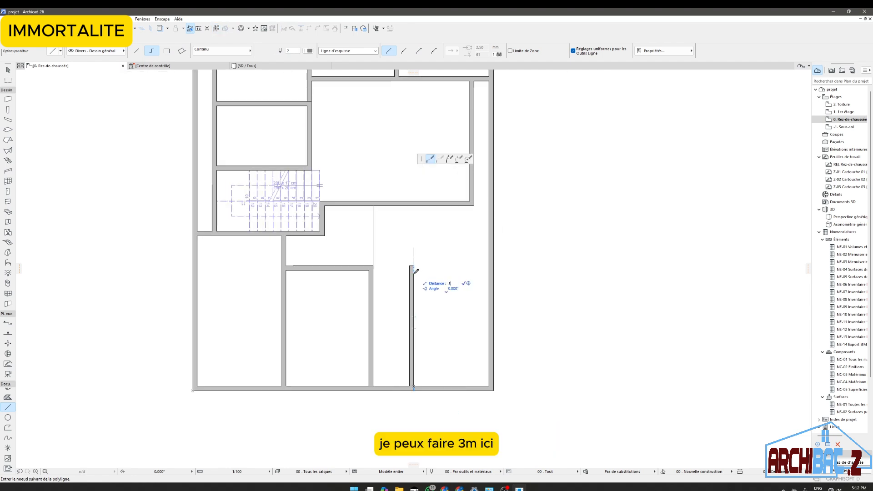
pyautogui.press('Return')
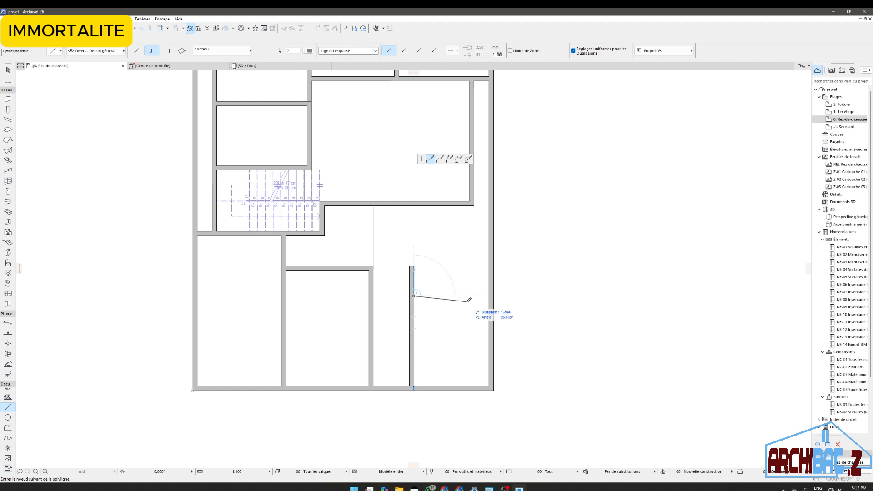
pyautogui.doubleClick(490, 294)
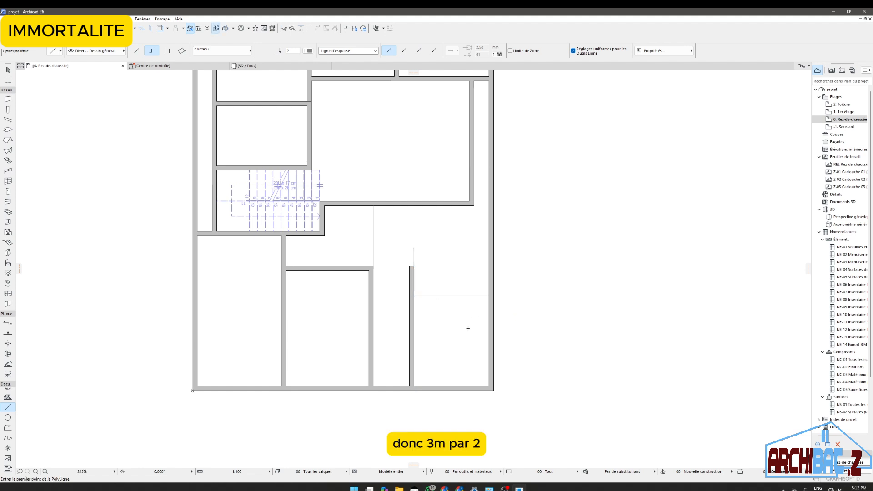
# Step: Draw a wall along the 3 m guide line to the right exterior wall, enclosing the small shop
pyautogui.scroll(3, 419, 296)
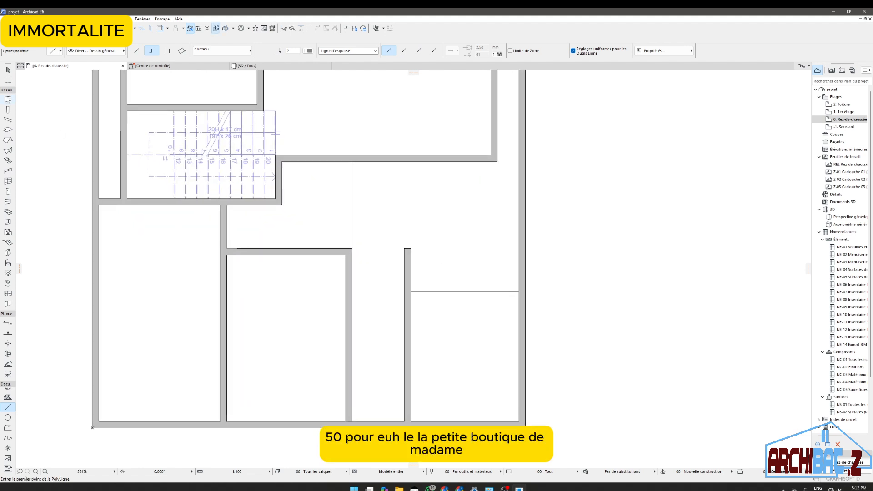
pyautogui.click(8, 99)
pyautogui.scroll(4, 419, 296)
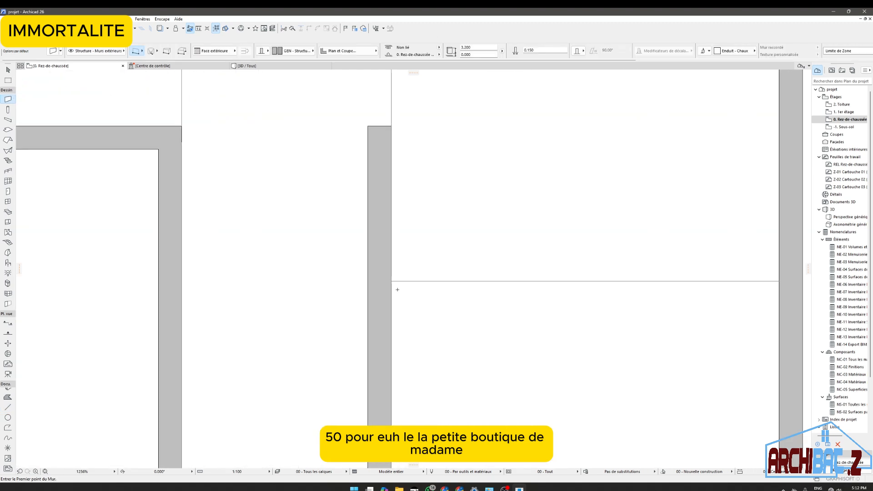
pyautogui.click(392, 280)
pyautogui.scroll(-4, 291, 266)
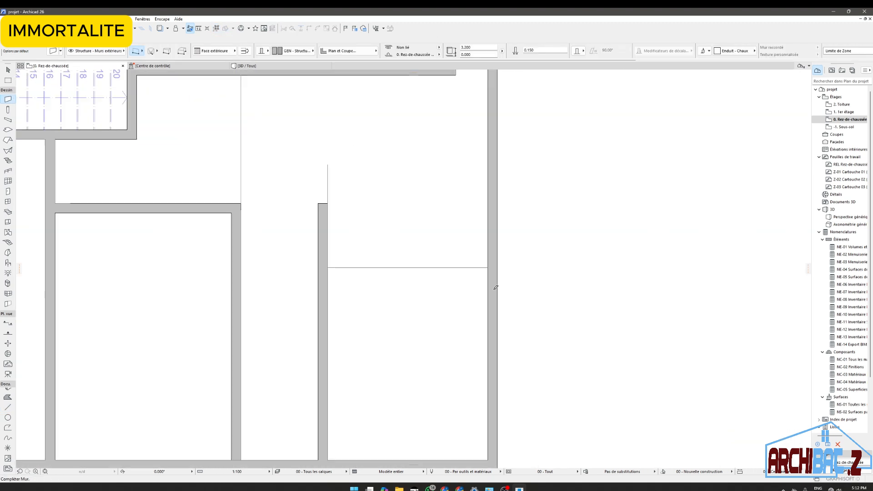
pyautogui.click(486, 266)
pyautogui.scroll(-2, 493, 295)
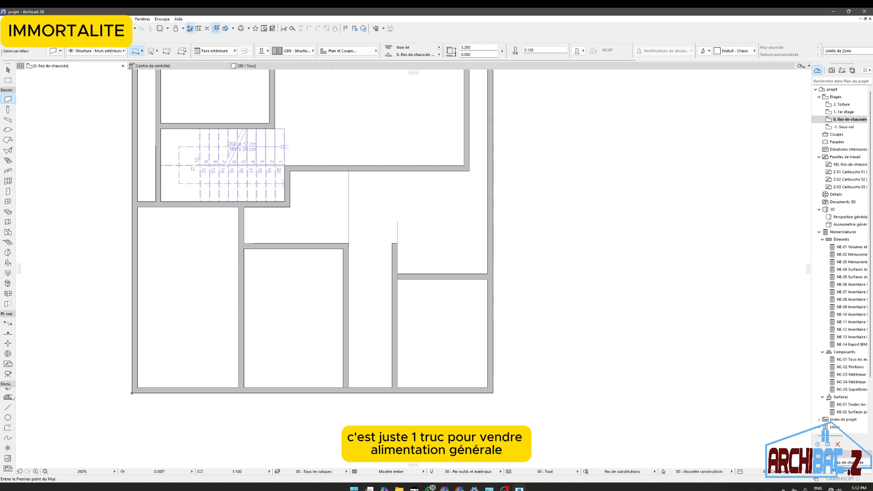
# Step: Draw a guide line 1.2 m above the shop's upper wall, across to the right exterior wall, for the toilet
pyautogui.click(8, 408)
pyautogui.scroll(2, 363, 259)
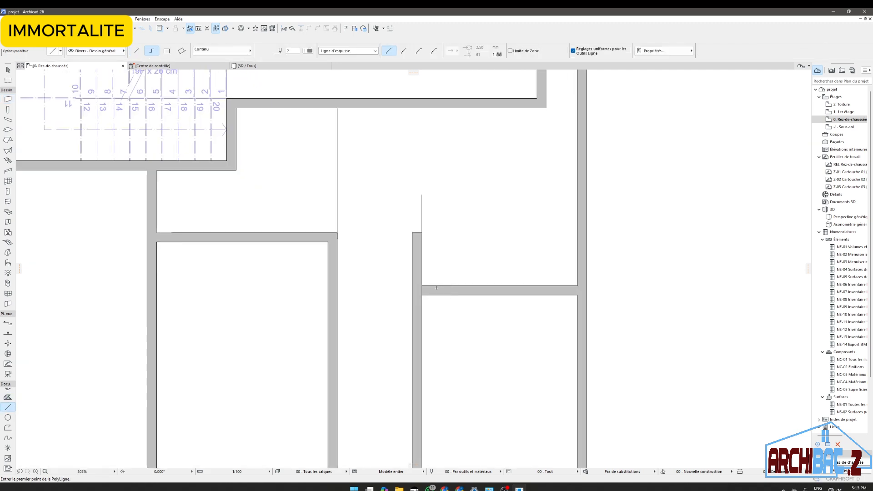
pyautogui.click(423, 284)
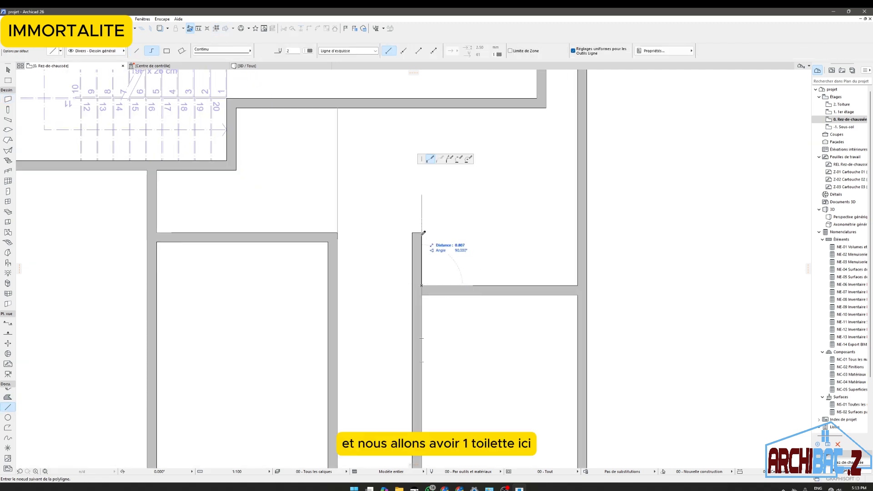
pyautogui.write('1')
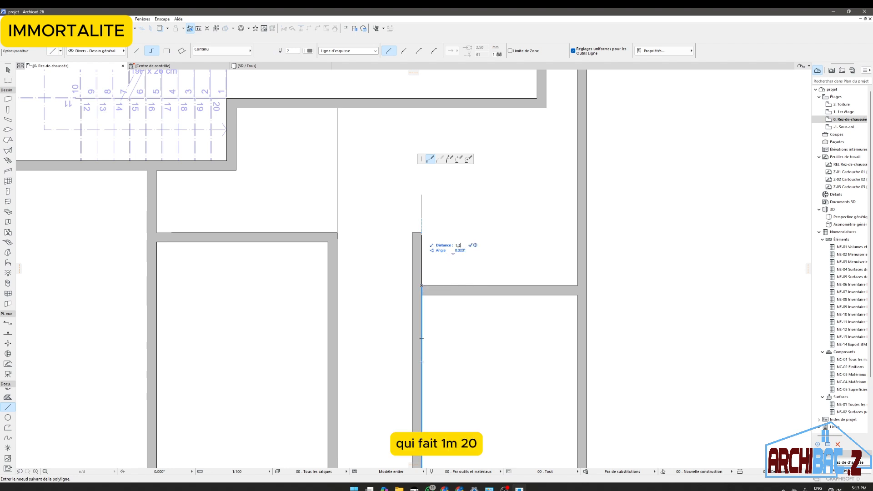
pyautogui.doubleClick(578, 210)
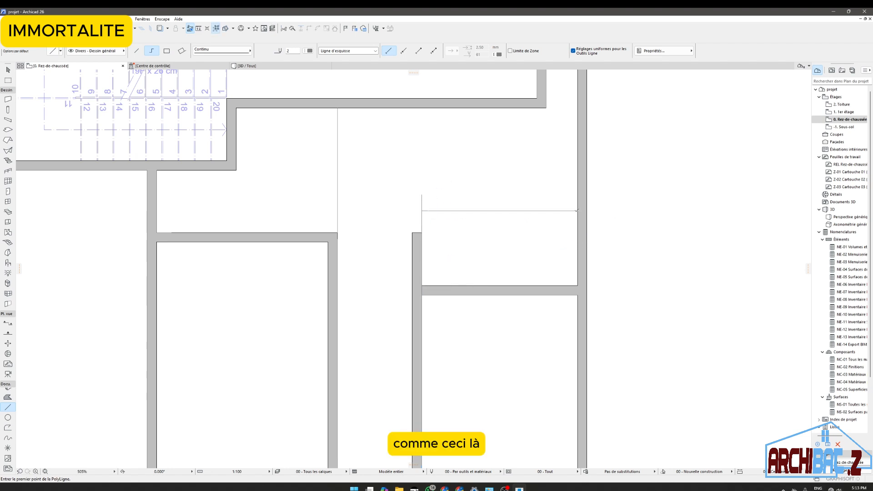
# Step: Draw the toilet's upper wall along the 1.2 m guide line up to the right exterior wall
pyautogui.click(8, 99)
pyautogui.scroll(4, 444, 205)
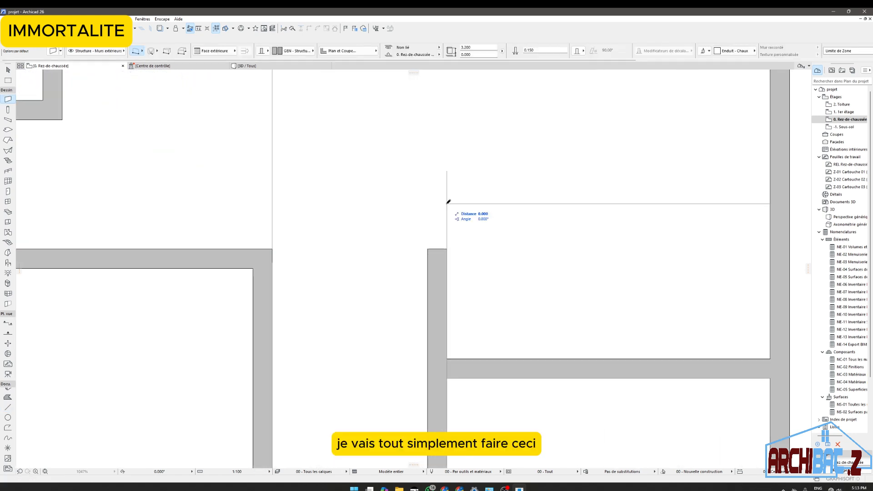
pyautogui.click(448, 202)
pyautogui.scroll(-1, 641, 216)
pyautogui.click(751, 199)
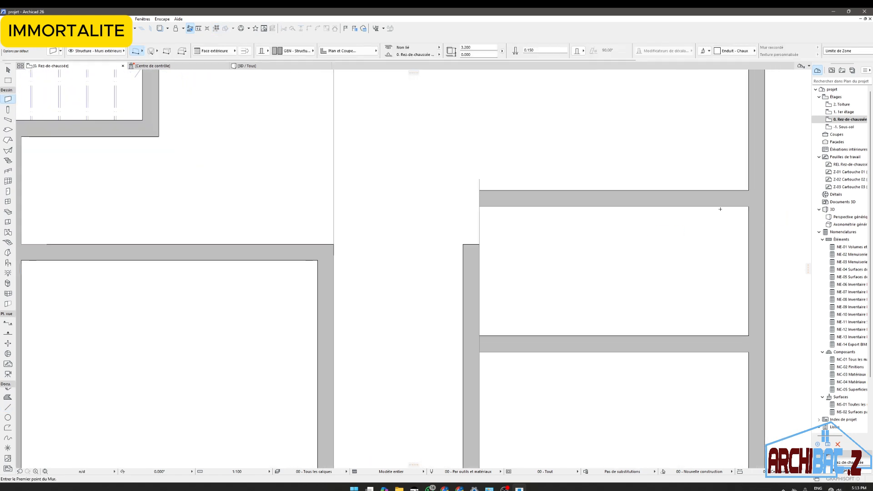
# Step: Join the toilet's upper wall and the shop's left vertical wall into a corner, and delete the leftover guide line there
pyautogui.keyDown('shift'); pyautogui.click(623, 194); pyautogui.keyUp('shift')
pyautogui.keyDown('shift'); pyautogui.click(468, 266); pyautogui.keyUp('shift')
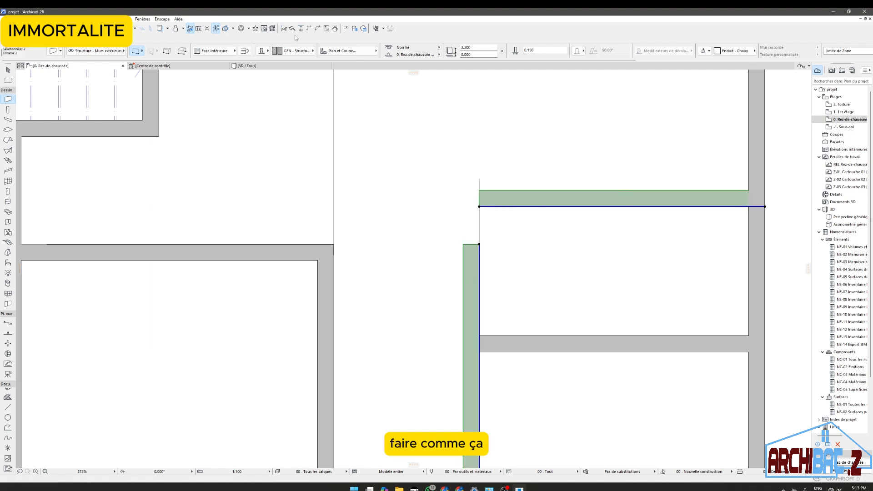
pyautogui.click(309, 28)
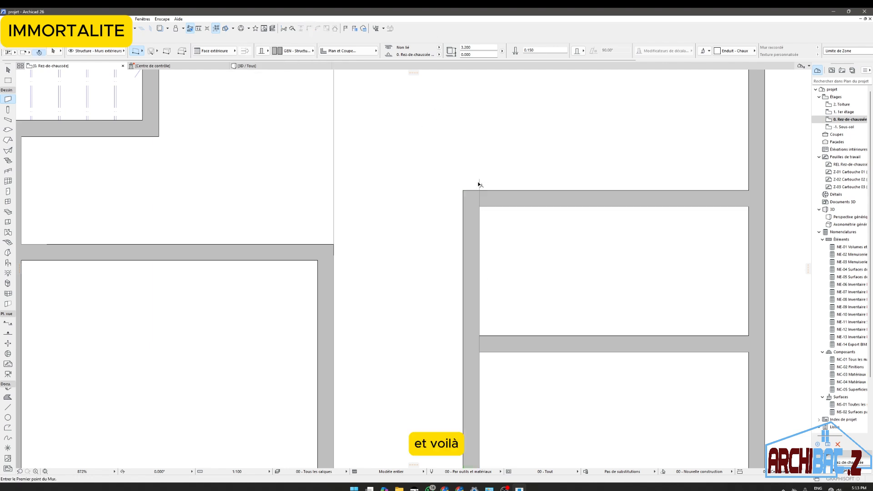
pyautogui.press("ctrl+'")
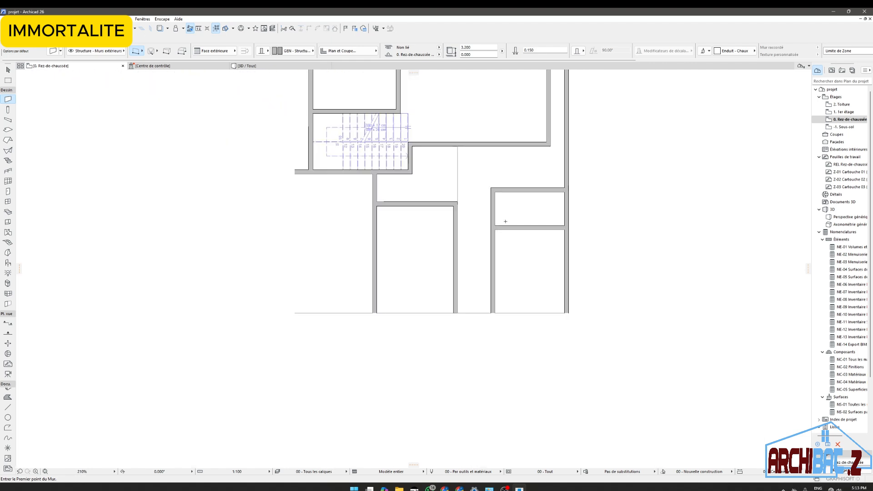
# Step: Save the project with the completed ground-floor wall layout
pyautogui.scroll(-2, 400, 282)
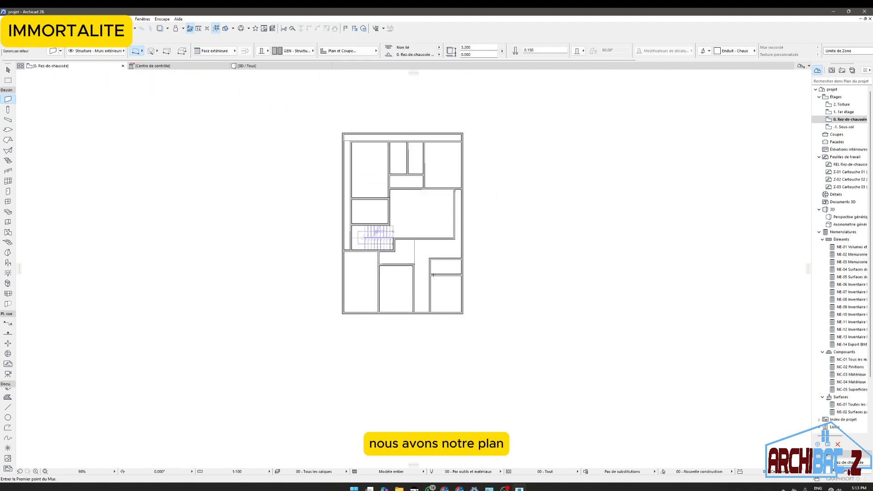
pyautogui.scroll(2, 432, 160)
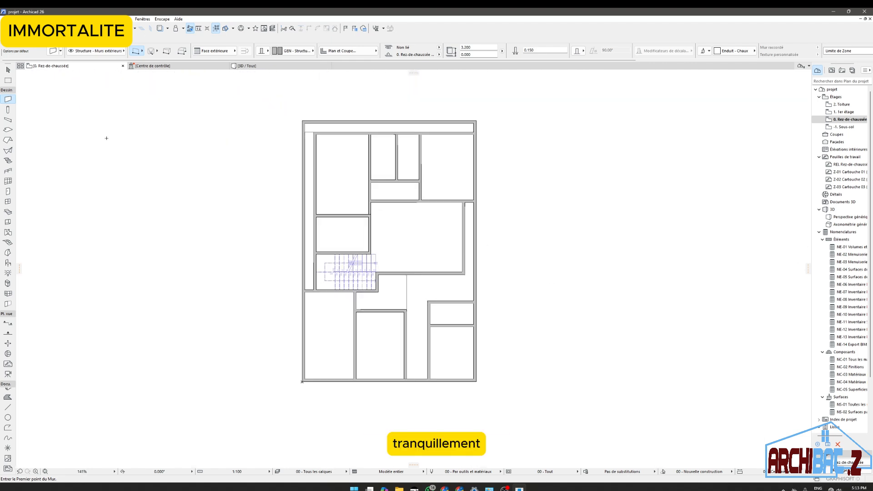
pyautogui.click(8, 19)
pyautogui.click(37, 64)
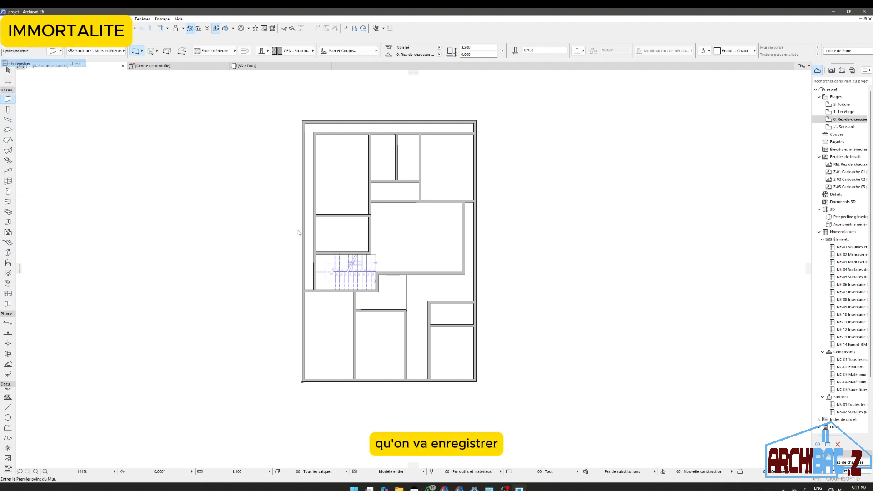
pyautogui.scroll(1, 430, 242)
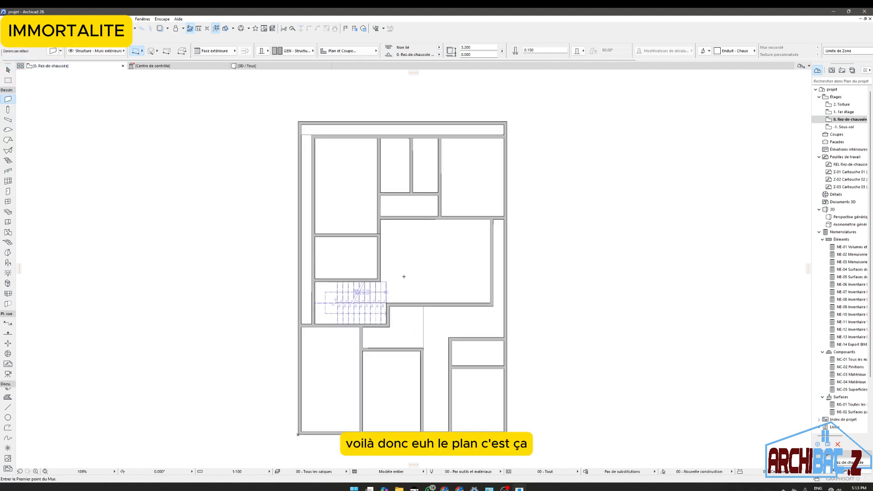